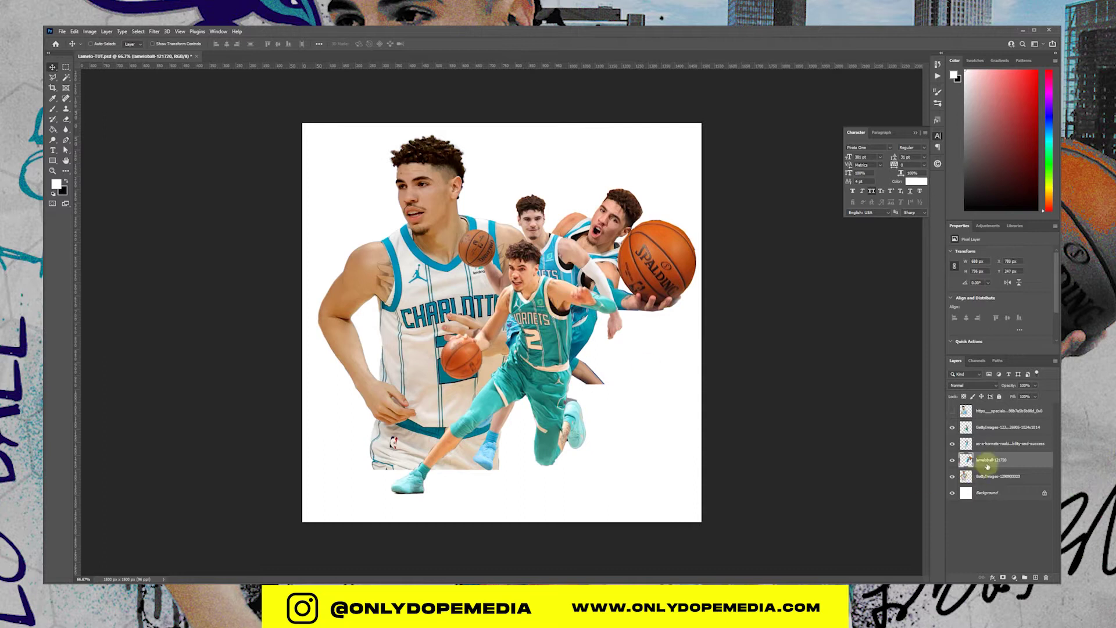
Step: Stack the layer of the player holding out the basketball beneath the large portrait and shift it slightly down and left
left_click_drag(987, 465, 988, 483)
mouse_move(651, 299)
left_mouse_down()
mouse_move(636, 317)
mouse_move(636, 307)
left_mouse_up()
Step: Hide the front dribbling player, then move the running player in light blue down and left and scale him to about 87 percent
left_click(953, 427)
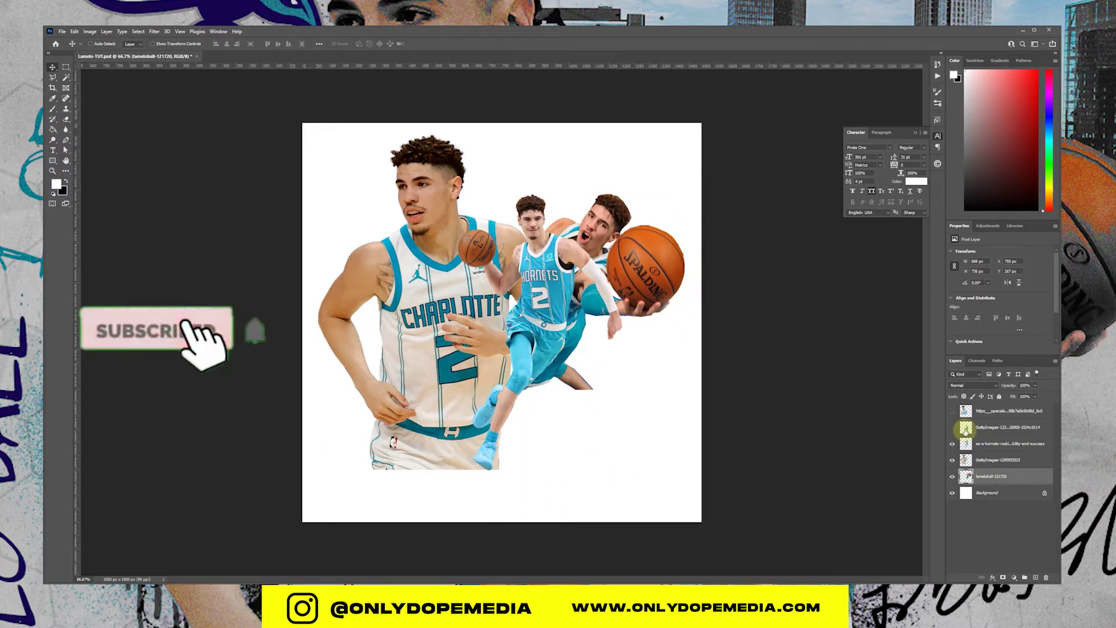
left_click(977, 444)
left_click_drag(549, 349, 535, 370)
key("ctrl+t")
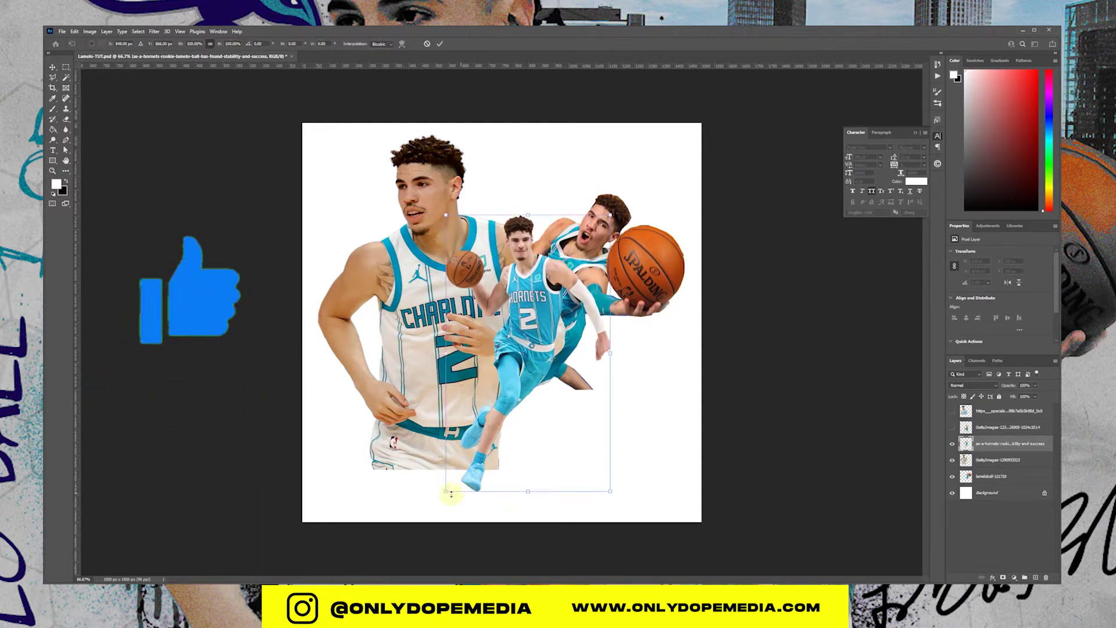
left_click_drag(446, 492, 468, 456)
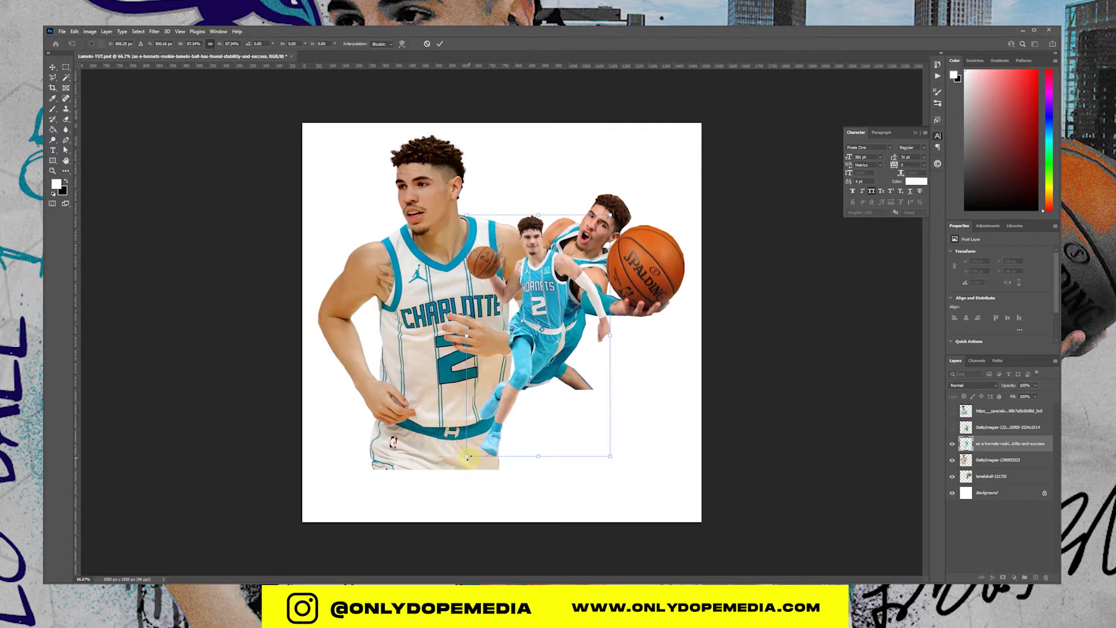
key("Return")
Step: Convert the layer of the player holding out the basketball to a smart object, and show and restack the dribbling player's layer
right_click(1030, 477)
left_click(1044, 249)
left_click(952, 428)
left_click_drag(1007, 428, 1007, 448)
left_click(991, 476)
key("ctrl+t")
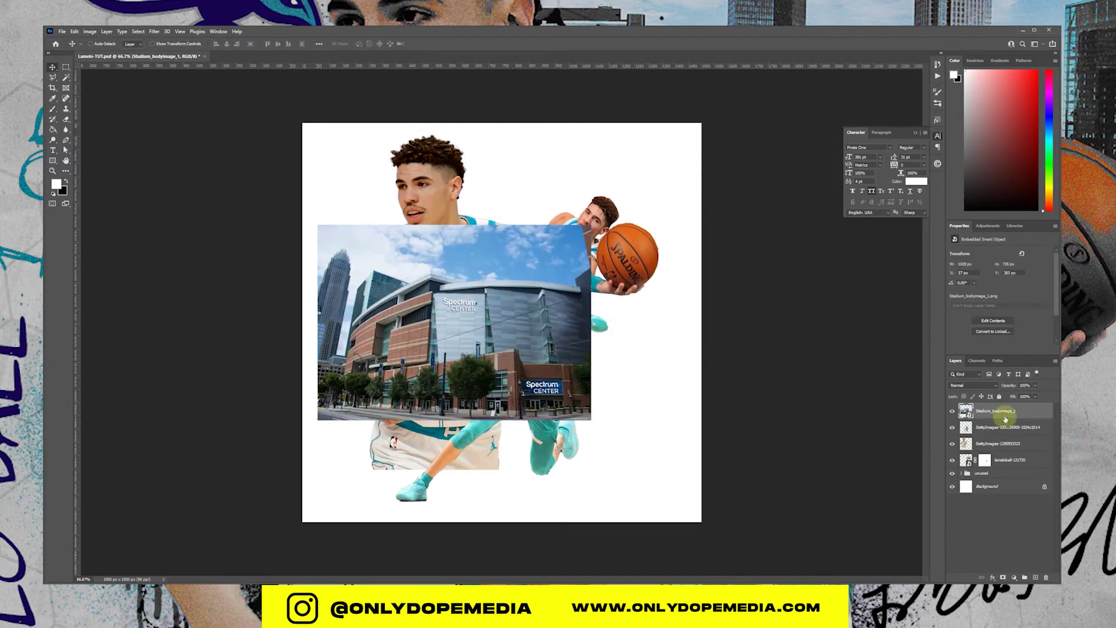
Step: Rasterize the Stadium_bodyimage_1 layer and delete the sky and surroundings around the arena using a polygonal lasso selection
right_click(1006, 418)
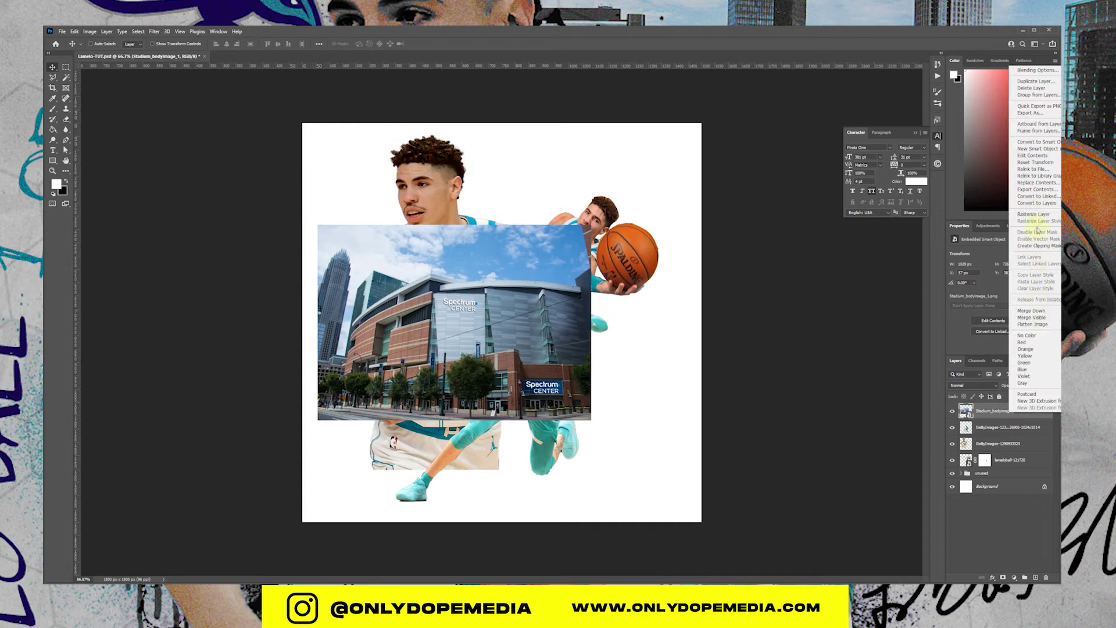
left_click(1033, 214)
key("ctrl+plus")
left_click_drag(444, 263, 565, 272)
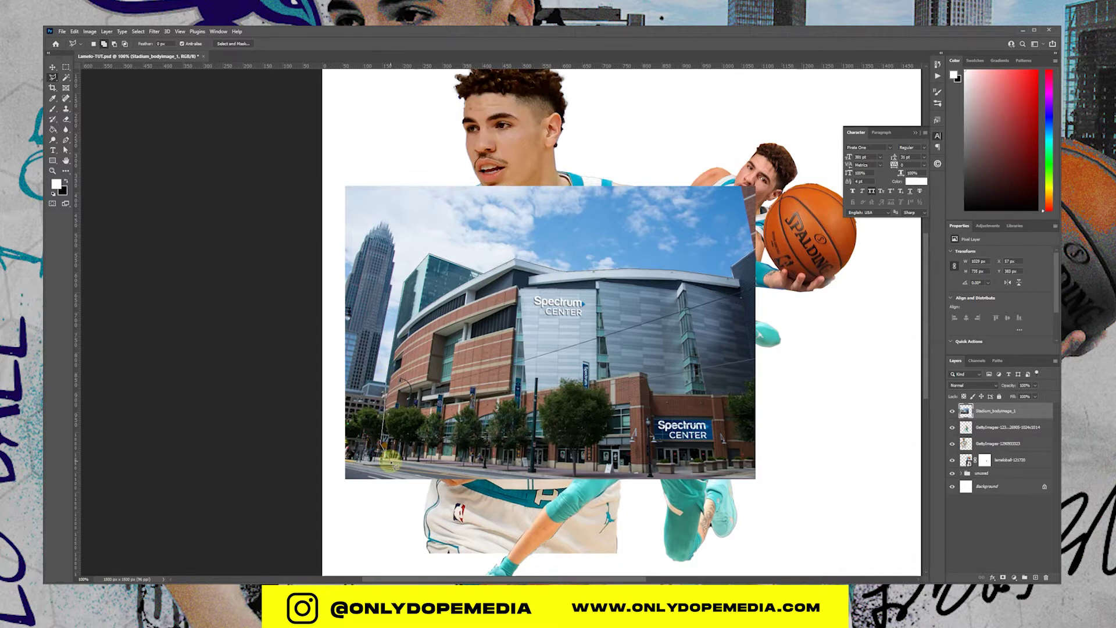
left_click(575, 518)
left_click(281, 489)
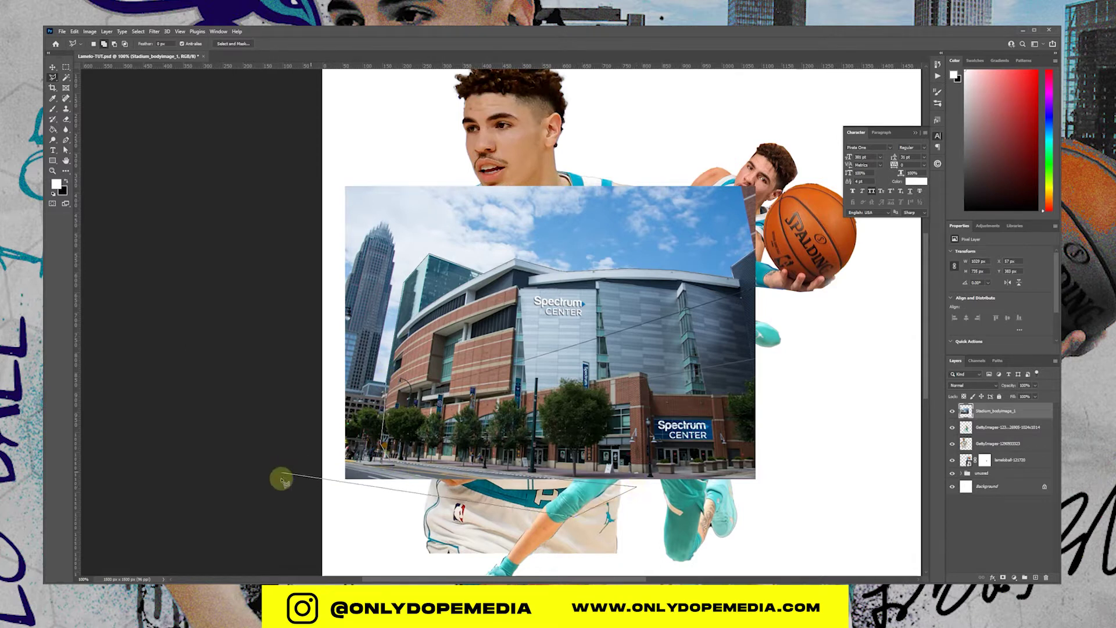
left_click(323, 146)
left_click(724, 111)
left_click(798, 135)
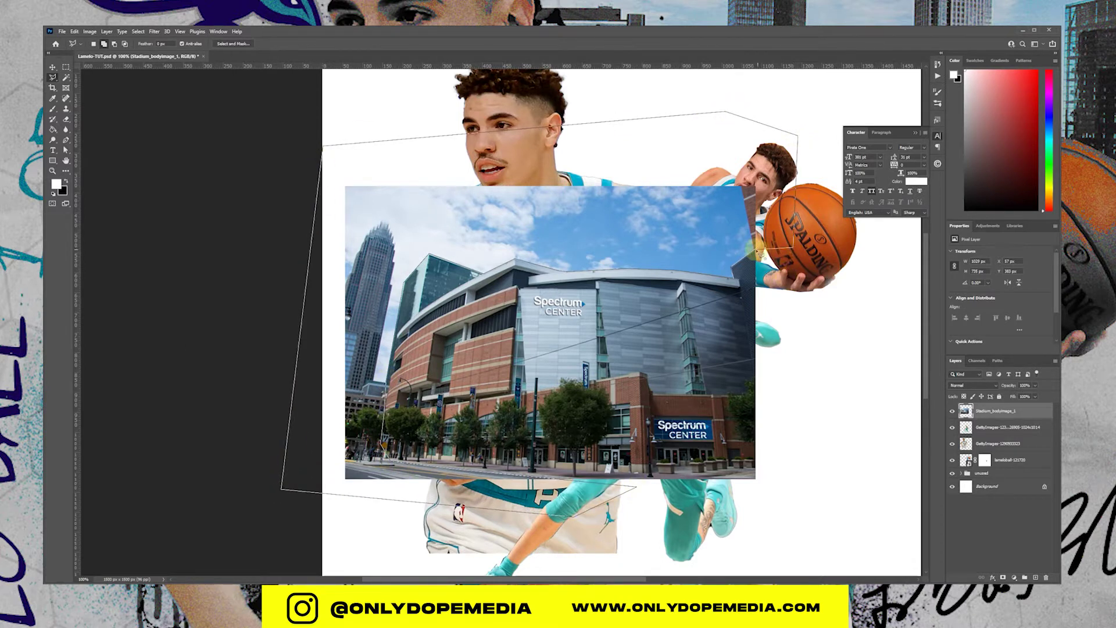
double_click(758, 251)
key("Delete")
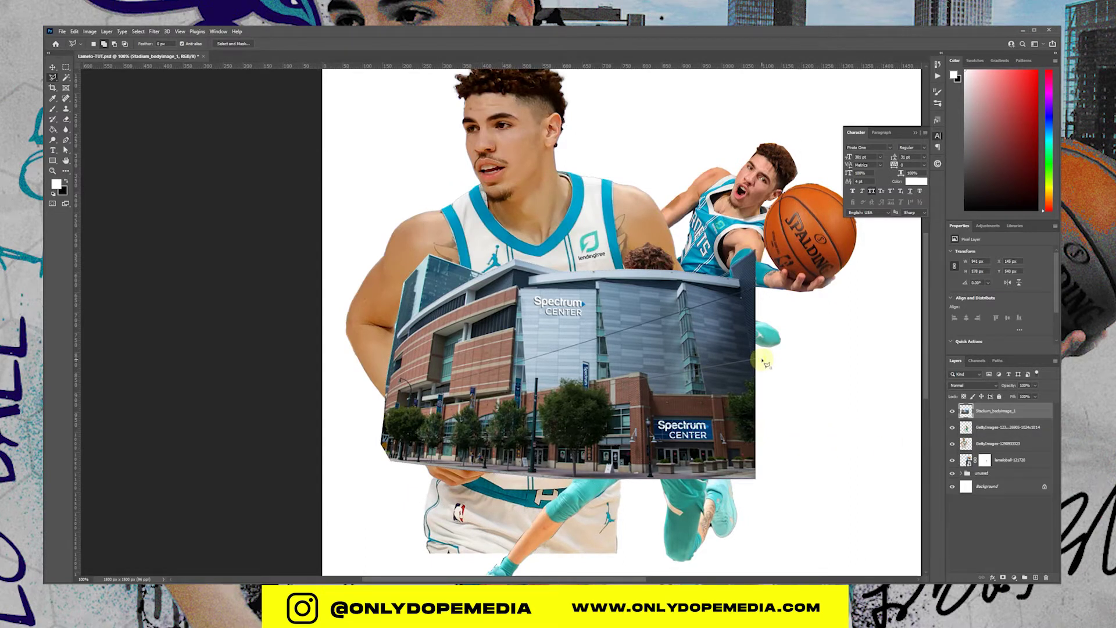
Step: Move the cut-out arena to the lower left of the artwork and stack it between the dribbling player and the large portrait
key("ctrl+minus")
key("v")
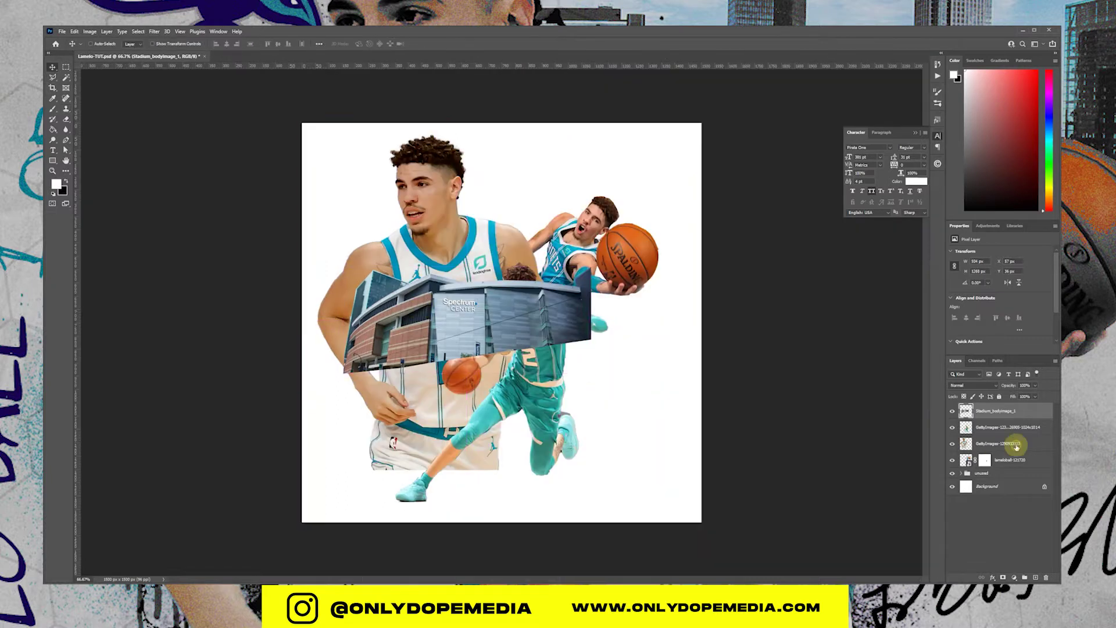
left_click_drag(546, 238, 461, 433)
left_click_drag(995, 411, 996, 451)
left_click_drag(997, 444, 999, 420)
Step: Convert the arena layer to a smart object and adjust its position beneath the large player's waist
right_click(1034, 431)
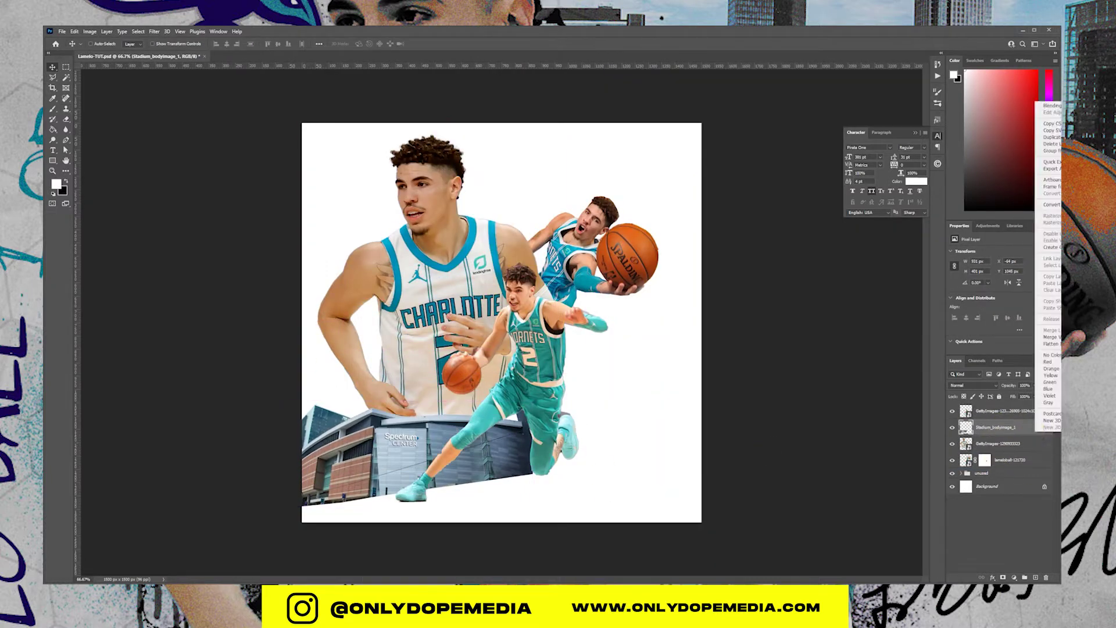
left_click(1049, 212)
left_click_drag(512, 442, 512, 467)
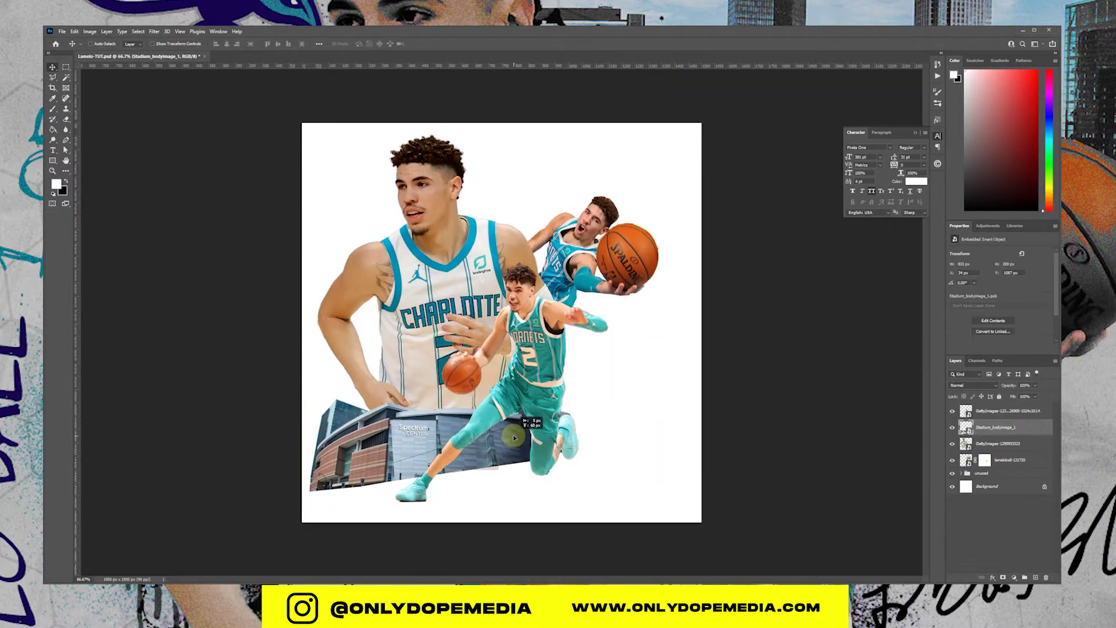
left_click_drag(513, 466, 515, 464)
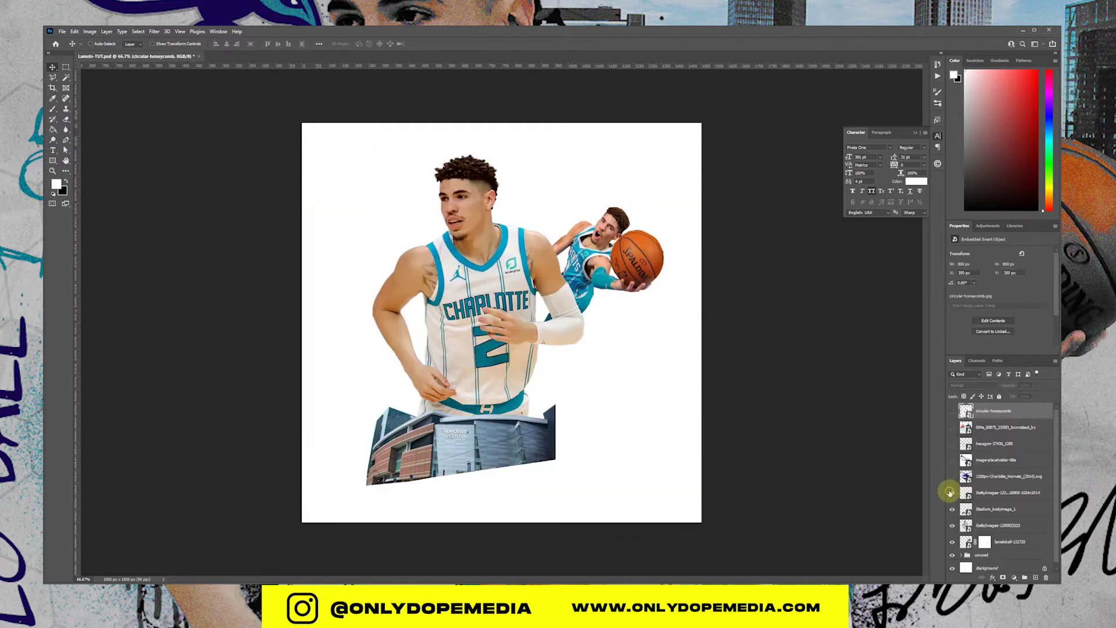
Step: Show the dribbling player and the image-placeholder-title hornet logo, and scale the logo down to fit inside the canvas
left_click(951, 493)
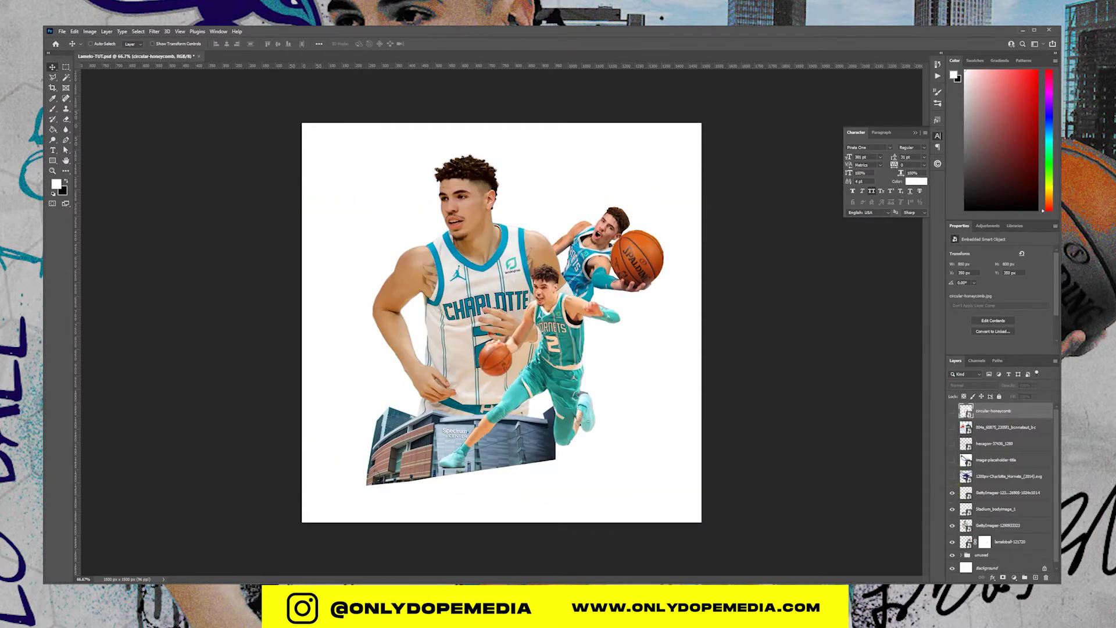
left_click(953, 461)
left_click(1009, 464)
key("ctrl+t")
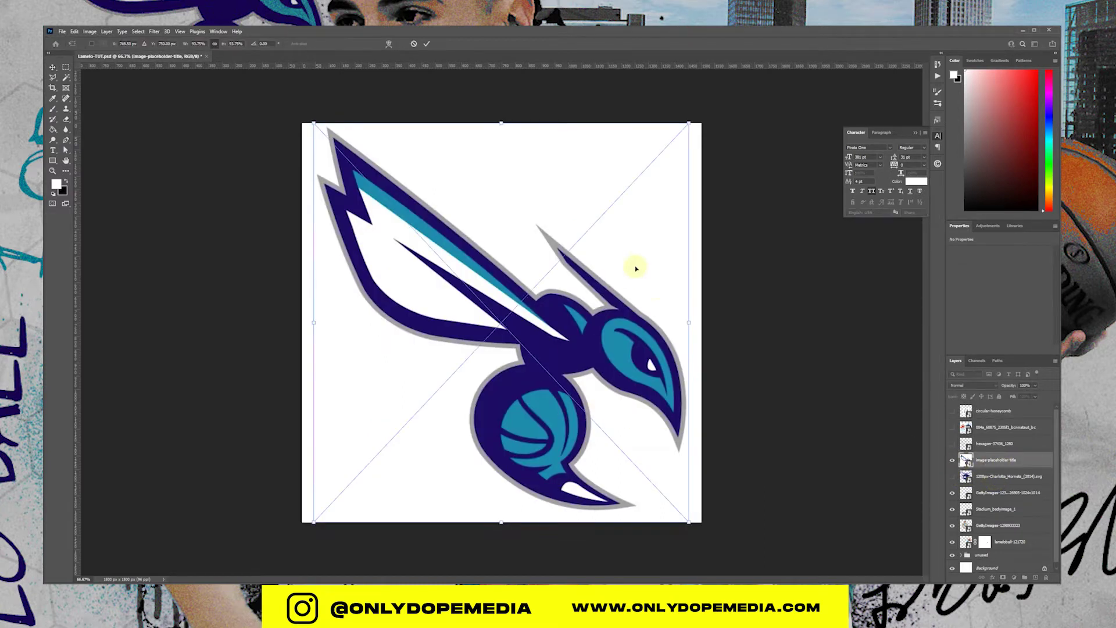
left_click_drag(687, 323, 592, 325)
key("Return")
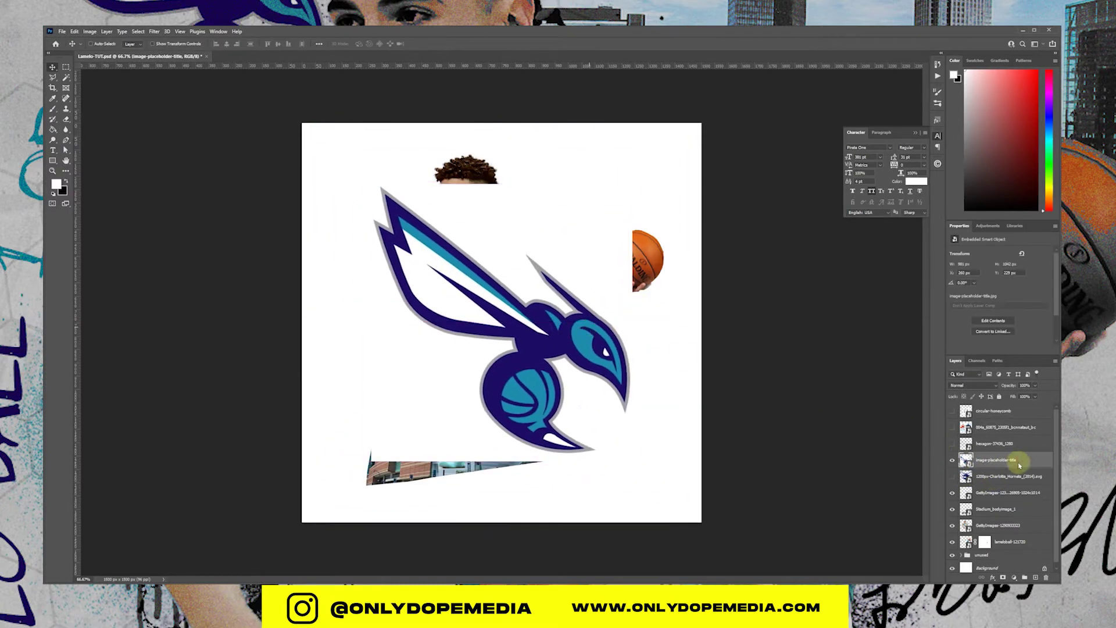
Step: Rasterize the hornet logo layer and delete its white background using a Magic Wand selection
right_click(1022, 460)
left_click(1044, 262)
left_click(66, 77)
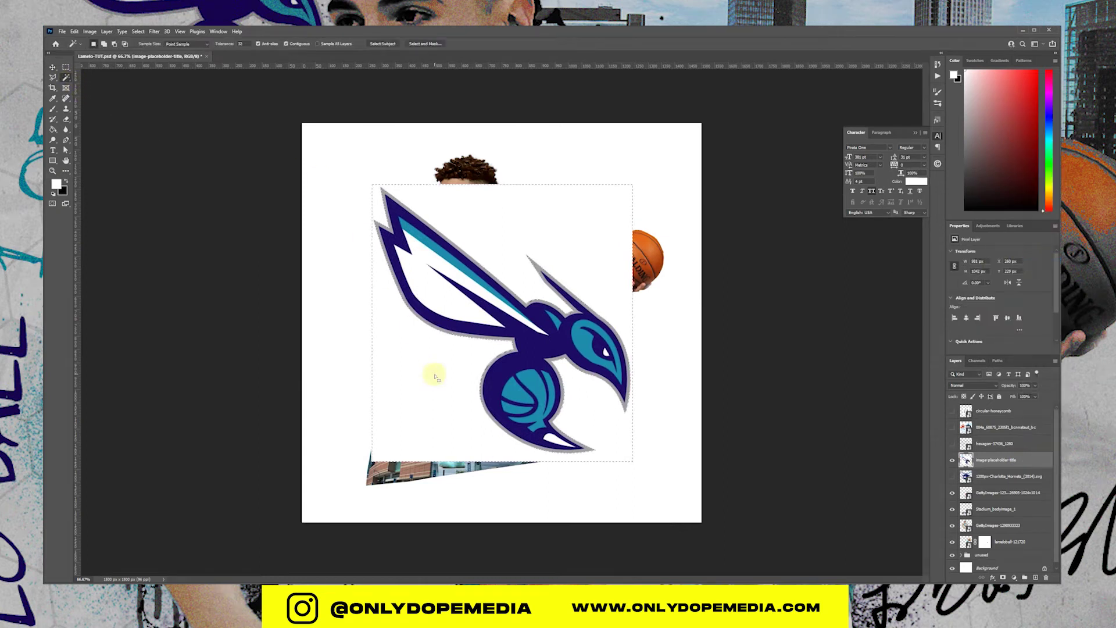
key("Delete")
key("ctrl+d")
Step: Scale the hornet logo to about 56 percent, move it beside the large player's head and stack it beneath all the player layers
key("ctrl+t")
left_click_drag(373, 186, 485, 301)
left_click_drag(574, 423, 539, 263)
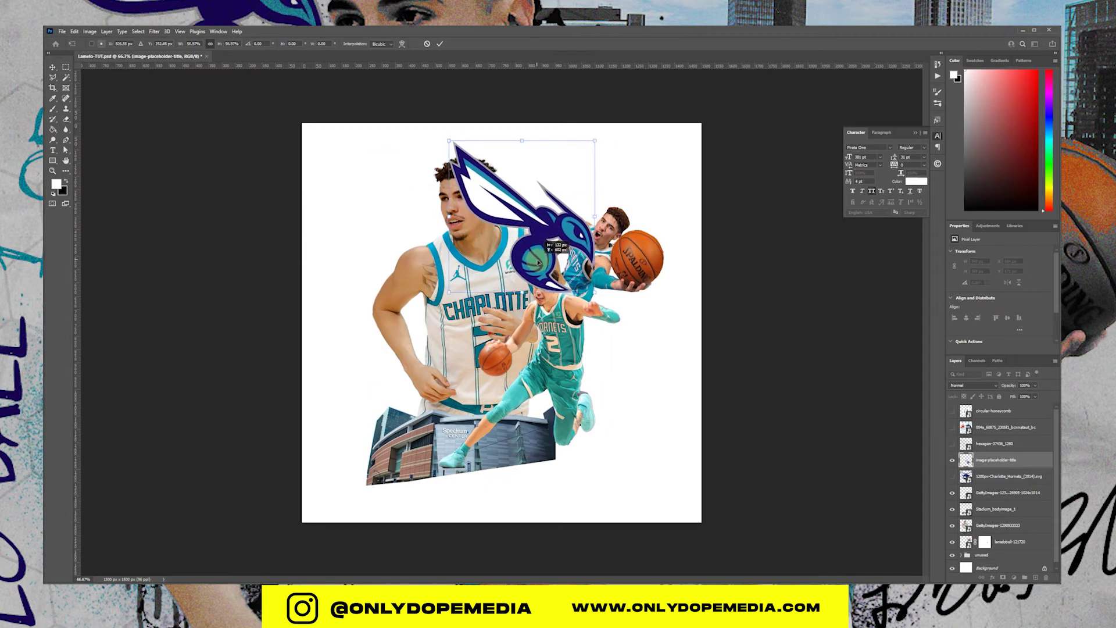
key("Return")
left_click_drag(997, 461, 983, 542)
mouse_move(593, 235)
left_mouse_down()
mouse_move(592, 186)
mouse_move(605, 231)
left_mouse_up()
Step: Enlarge the hornet logo behind the players and convert its layer to a smart object
key("ctrl+t")
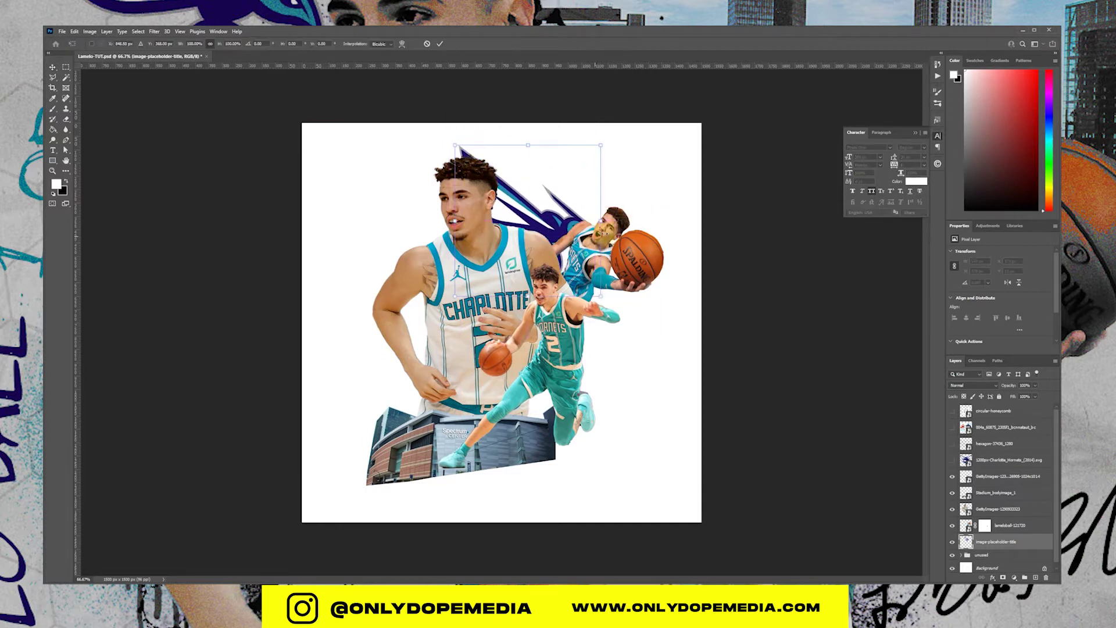
left_click_drag(602, 298, 638, 334)
key("Return")
right_click(1021, 544)
left_click(1039, 322)
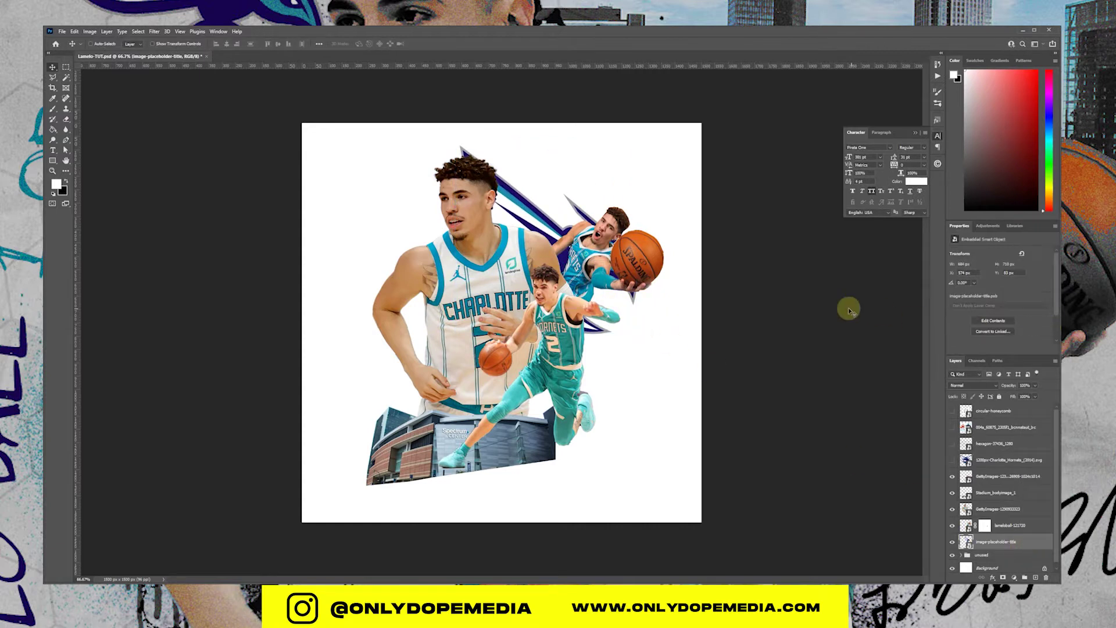
Step: Shrink the hornet logo, bring it one layer forward and place it just beside the large player's head
key("ctrl+t")
left_click_drag(635, 331, 609, 203)
key("Return")
key("ctrl+]")
left_click_drag(594, 216, 578, 221)
Step: Show the full Charlotte Hornets logo, isolate its wordmark with Magic Wand selections and convert the wordmark layer to a smart object
left_click(952, 459)
left_click(987, 460)
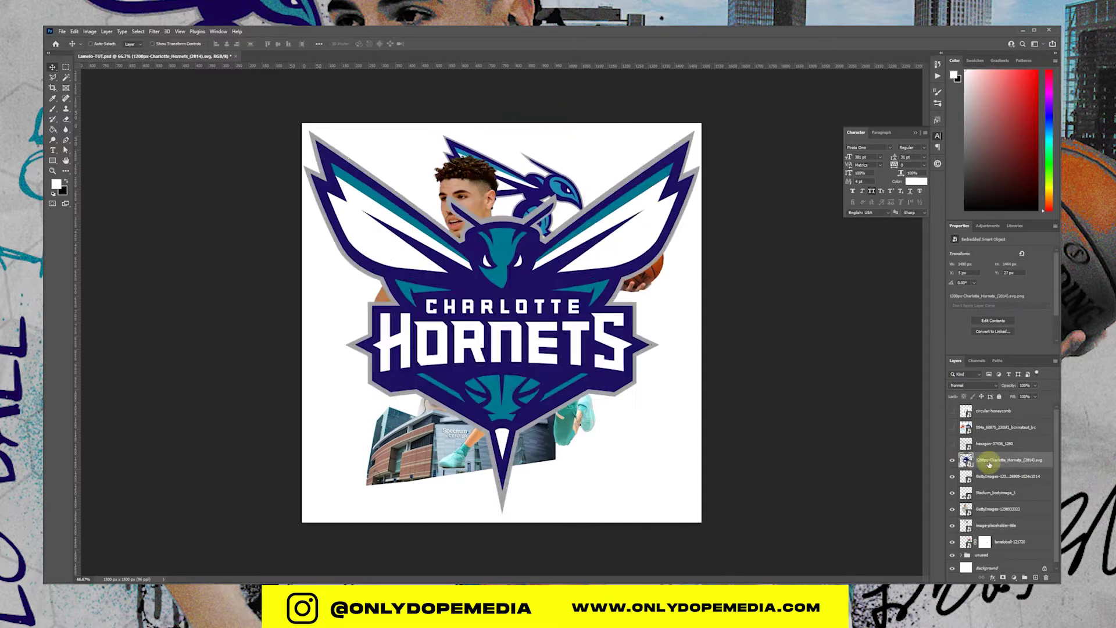
key("w")
left_click(521, 395)
right_click(530, 340)
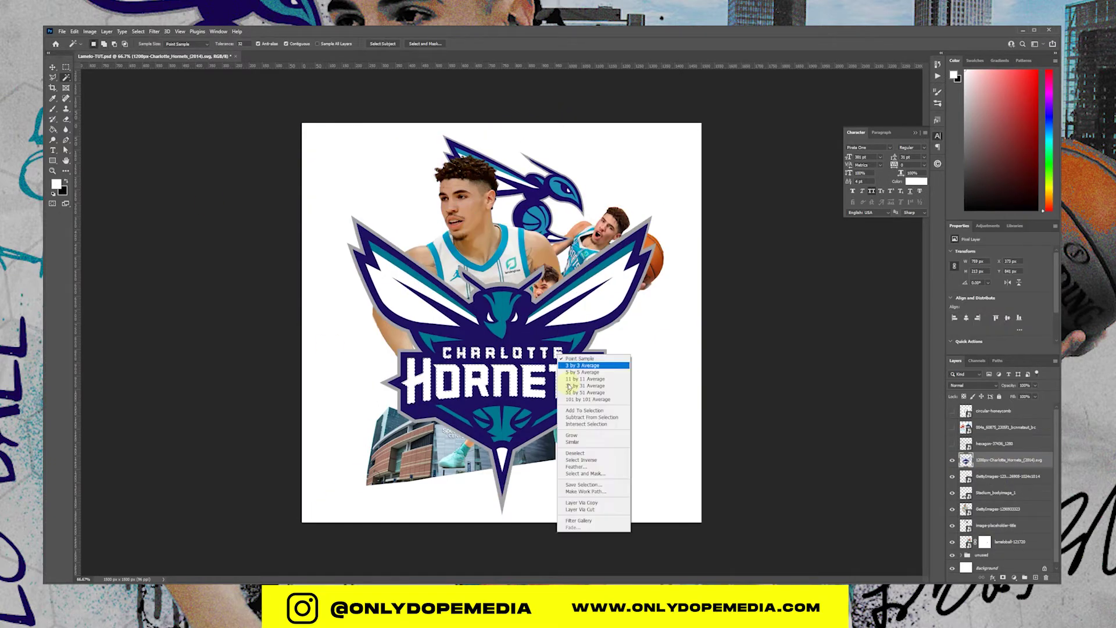
left_click(567, 395)
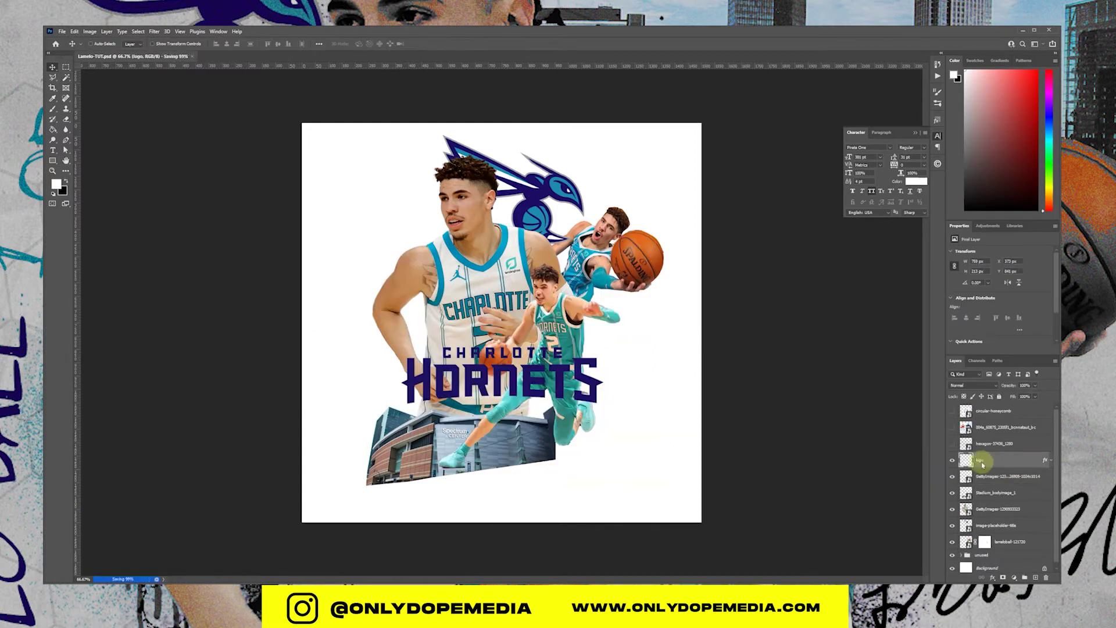
right_click(1016, 462)
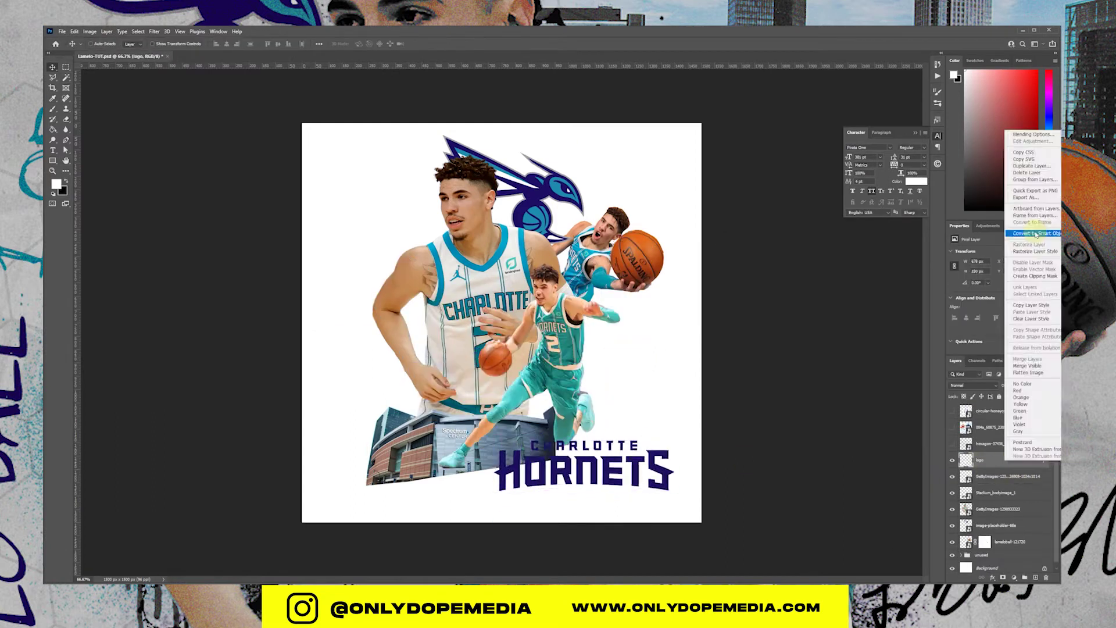
left_click(1017, 465)
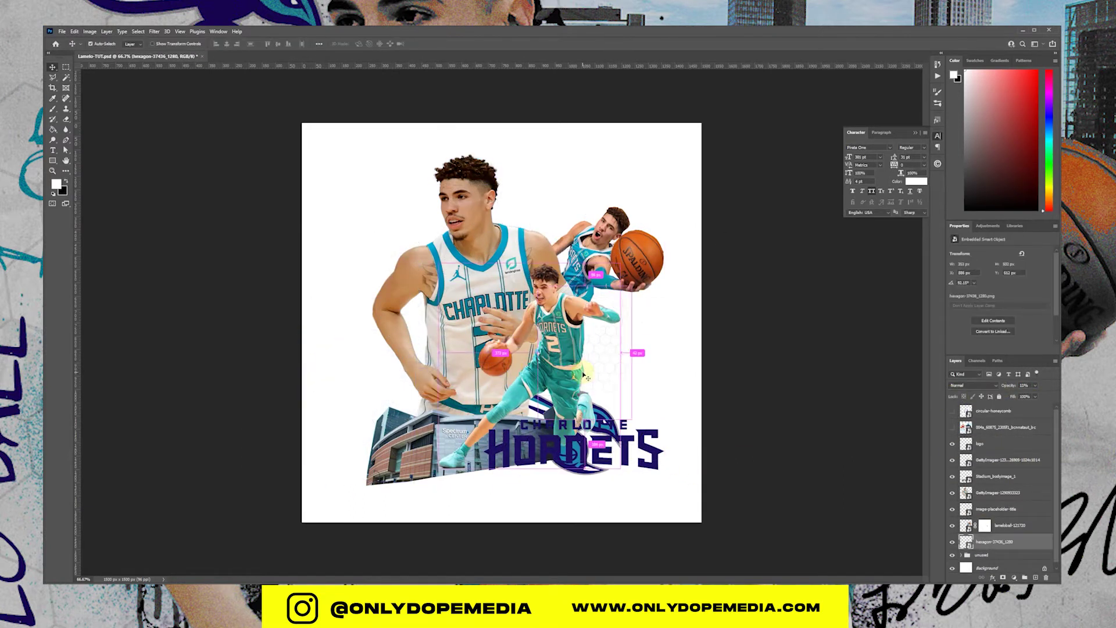
Step: Move the hexagon pattern out beside the dribbling player, and show the circular-honeycomb pattern behind the large player with Multiply blending
left_click_drag(582, 378, 611, 368)
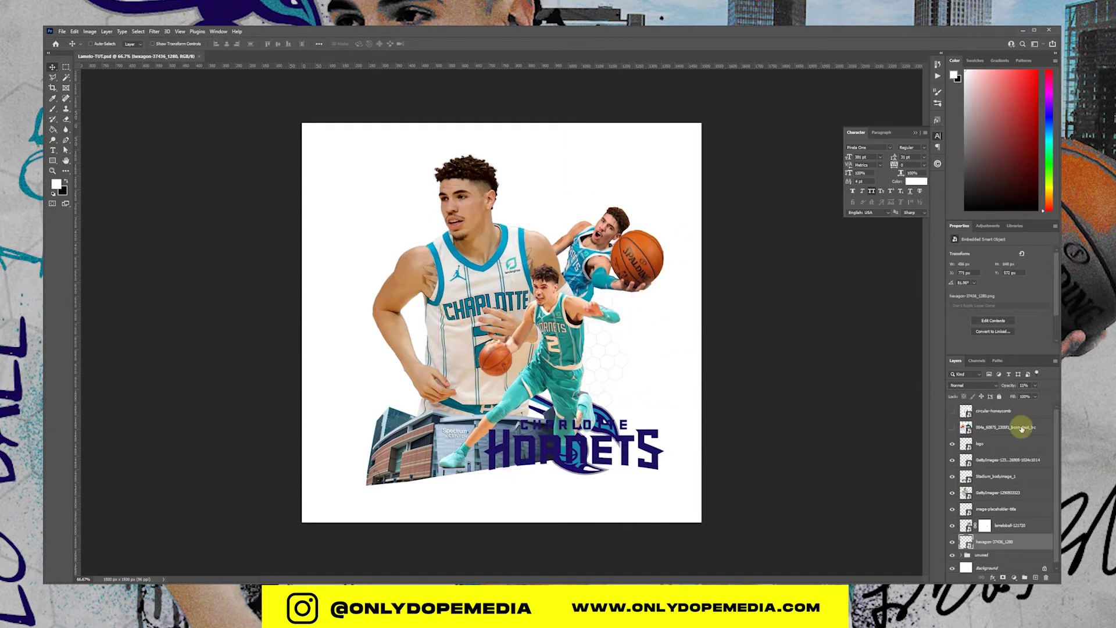
left_click(952, 411)
left_click(962, 411)
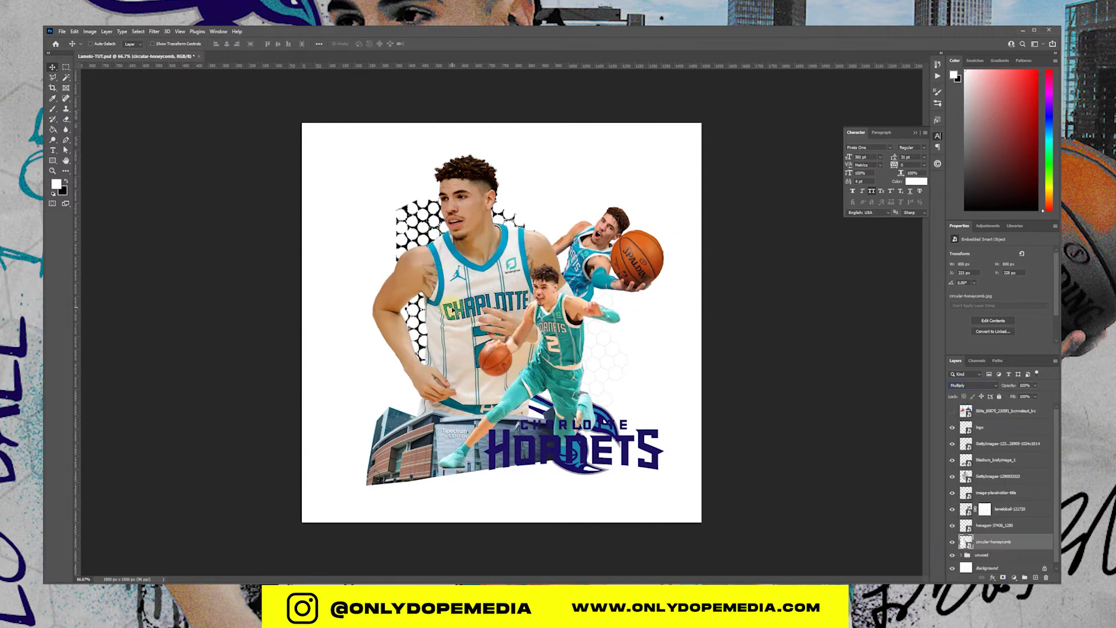
left_click_drag(450, 309, 473, 306)
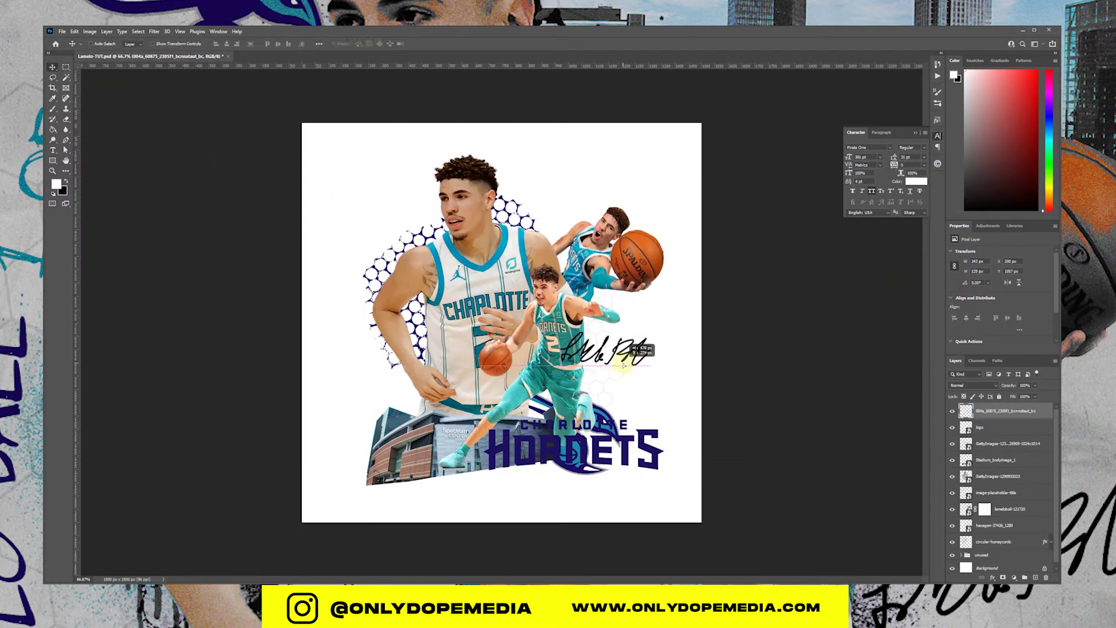
Step: Place the black signature beside the dribbling player, above the Hornets wordmark
mouse_move(727, 227)
left_mouse_down()
mouse_move(645, 410)
mouse_move(637, 360)
left_mouse_up()
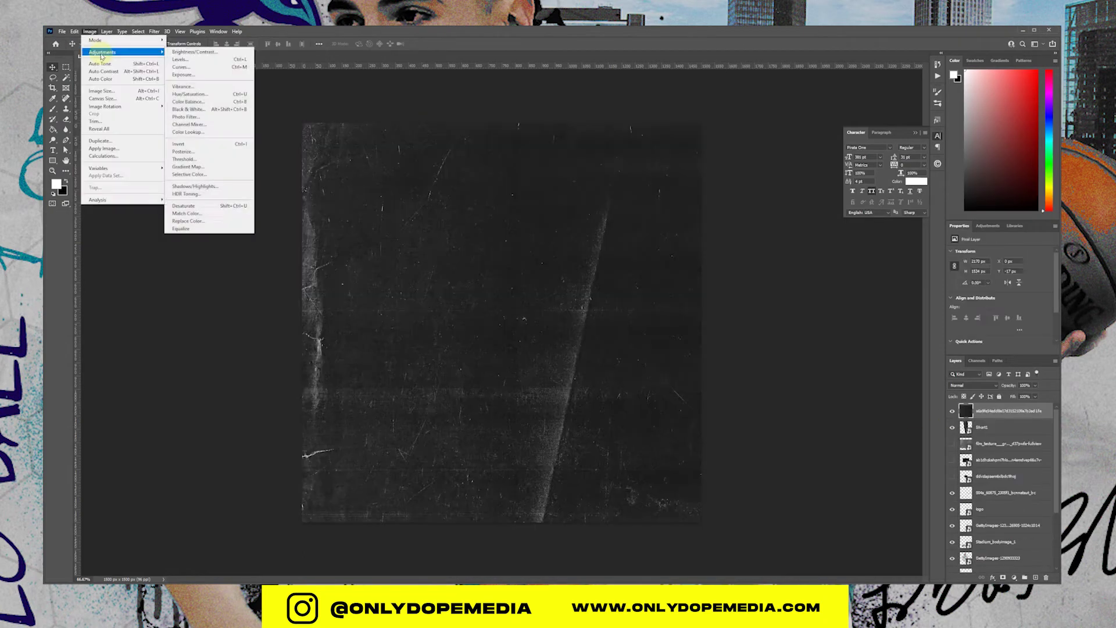
Step: Invert the dark scratched texture's colors and rename its layer as bg
left_click(195, 144)
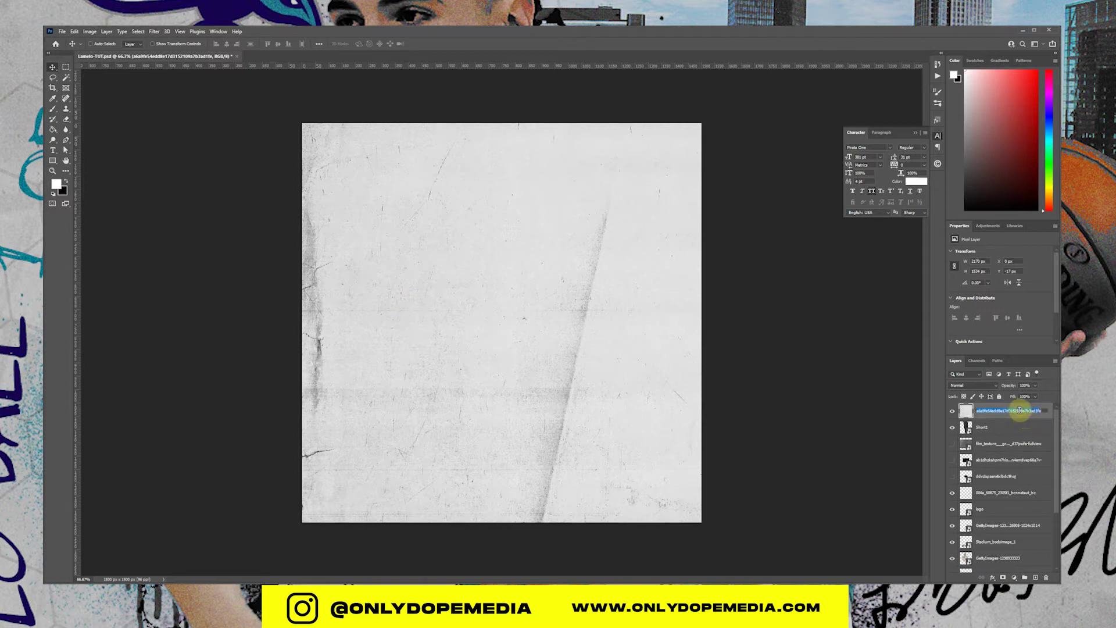
type("bg")
key("Return")
Step: Stack the bg texture beneath all the artwork layers, just above the unused group, and hide the torn paper layer
left_click_drag(1019, 411, 996, 550)
scroll(998, 499, "up", 3)
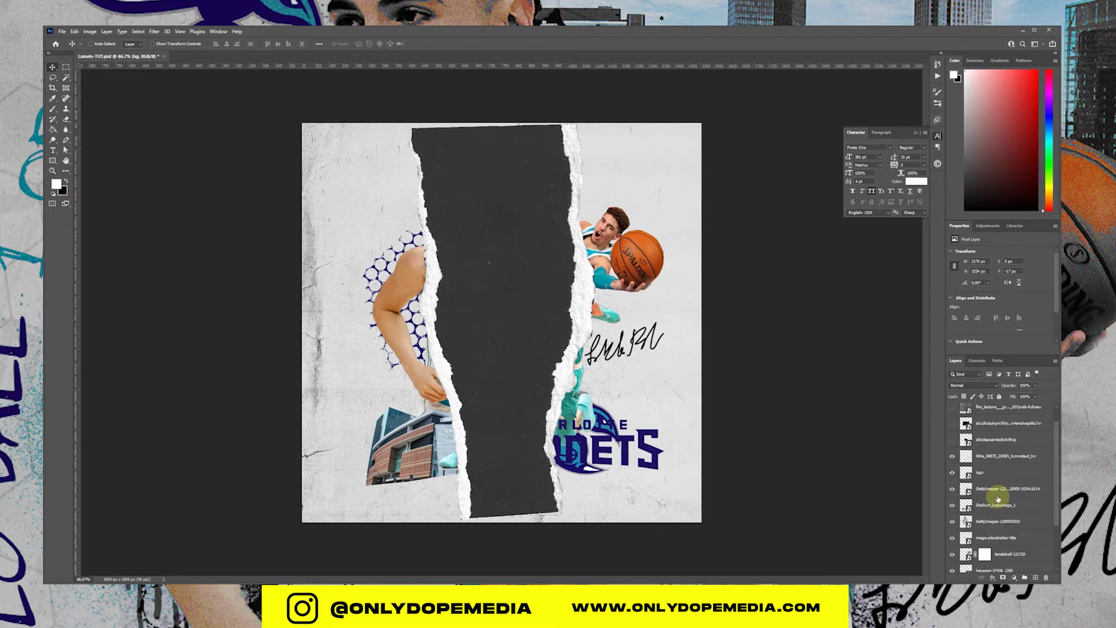
scroll(995, 492, "up", 2)
left_click(953, 411)
scroll(1027, 475, "down", 4)
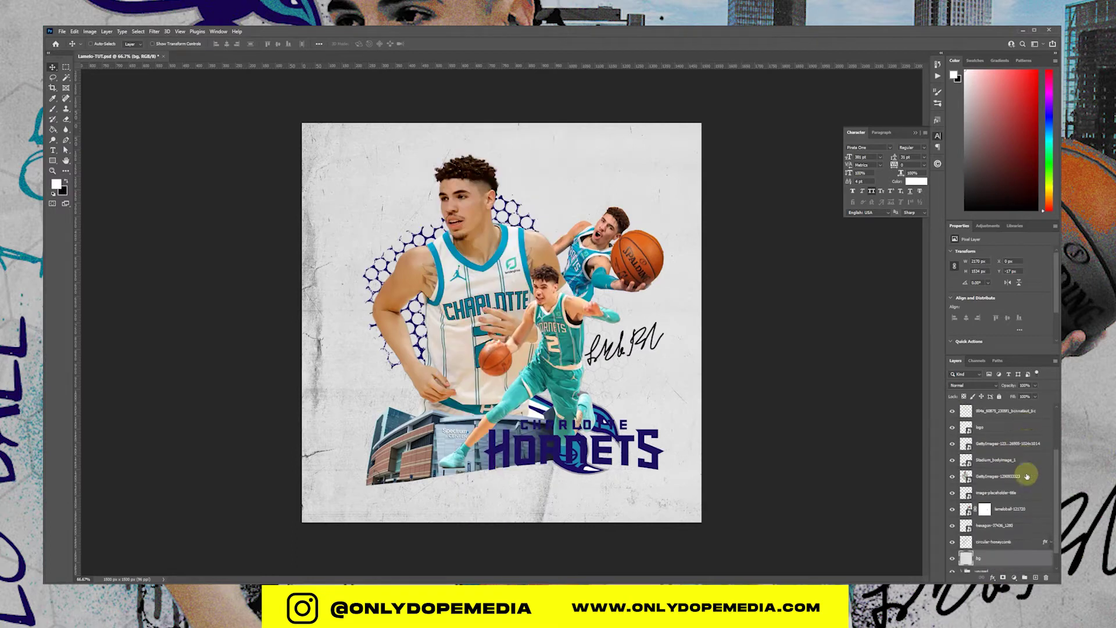
scroll(1021, 504, "down", 1)
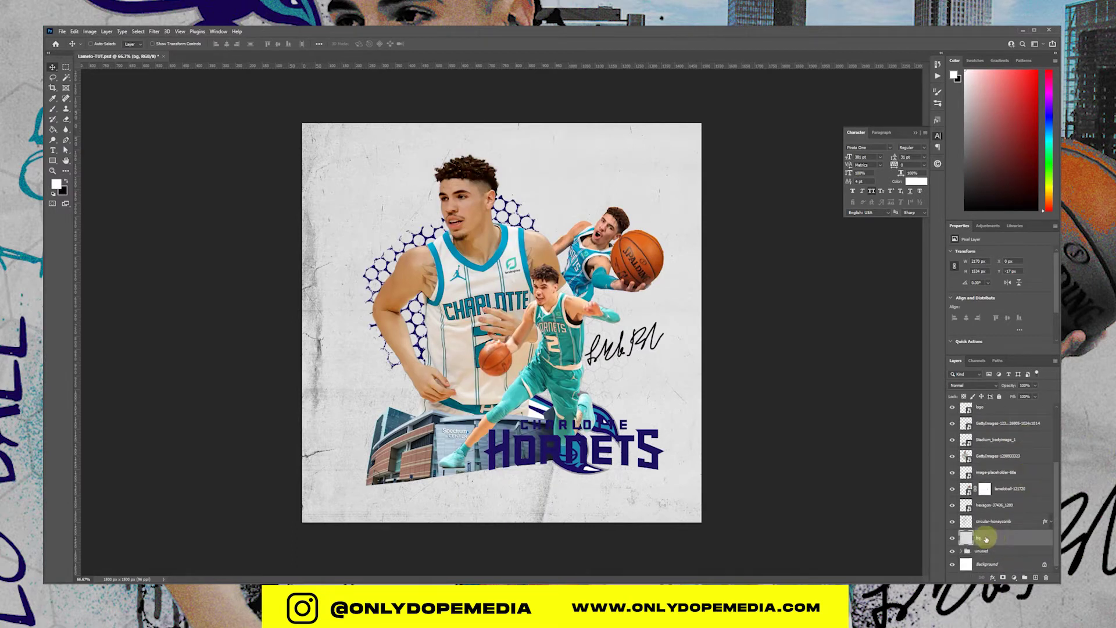
Step: Rotate and reposition the bg texture so it covers the whole canvas, and lower the layer's opacity to 50%
key("ctrl+t")
left_click_drag(839, 253, 579, 169)
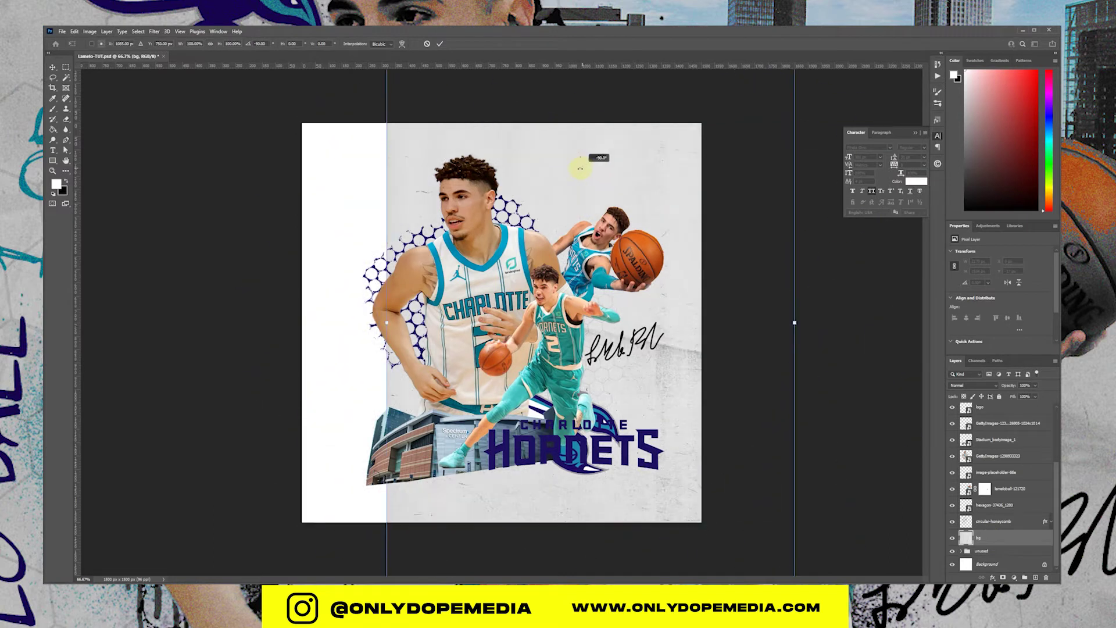
left_click_drag(691, 400, 624, 285)
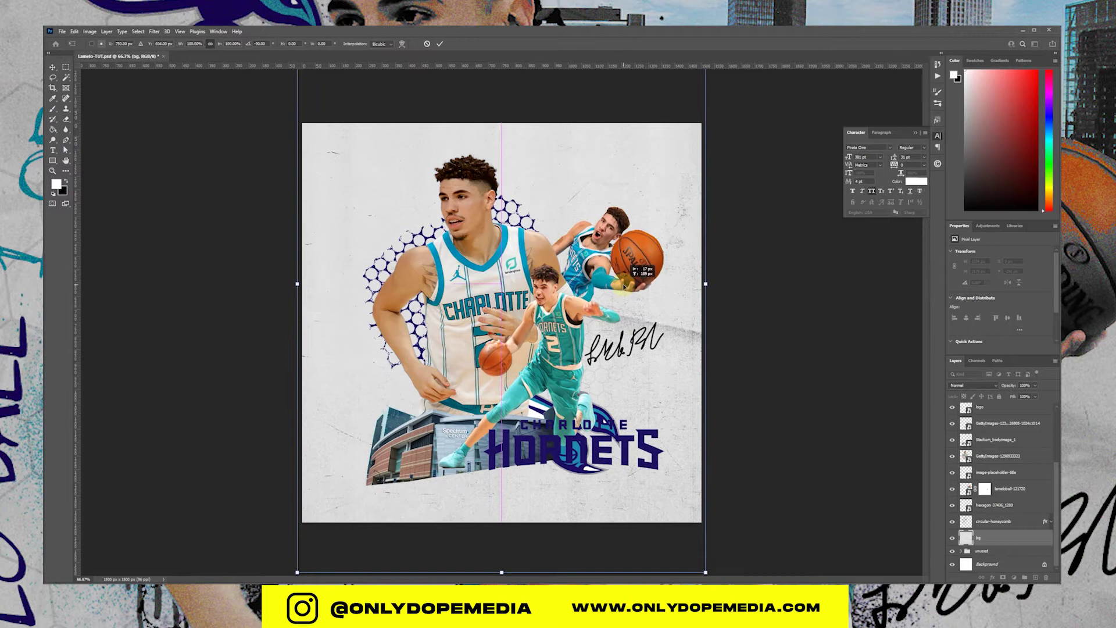
left_click_drag(720, 278, 494, 290)
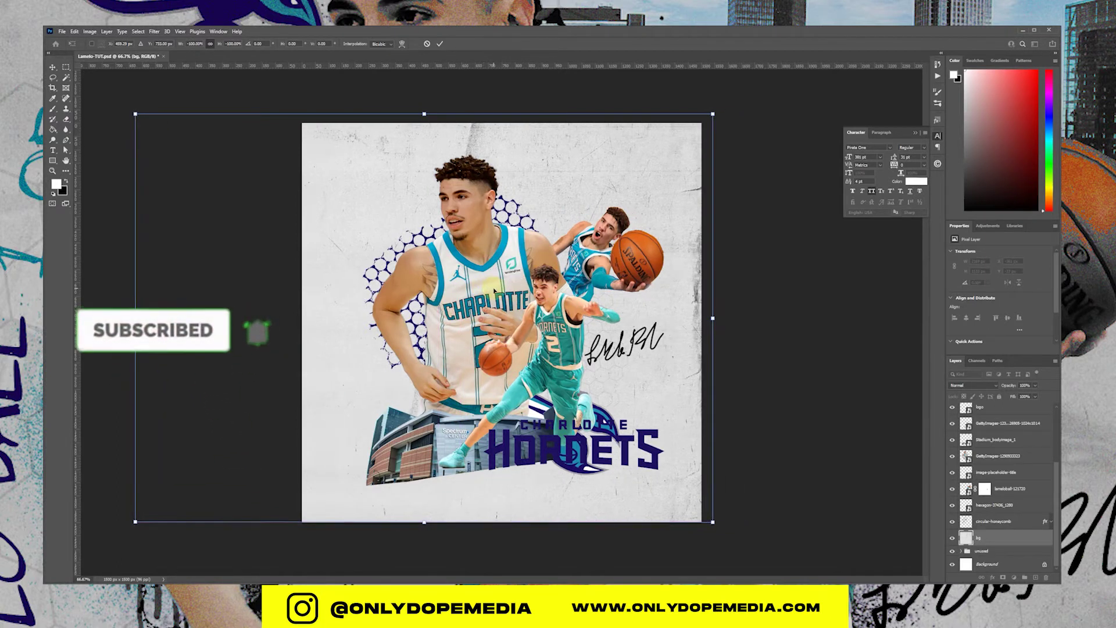
key("Return")
left_click_drag(1009, 388, 992, 389)
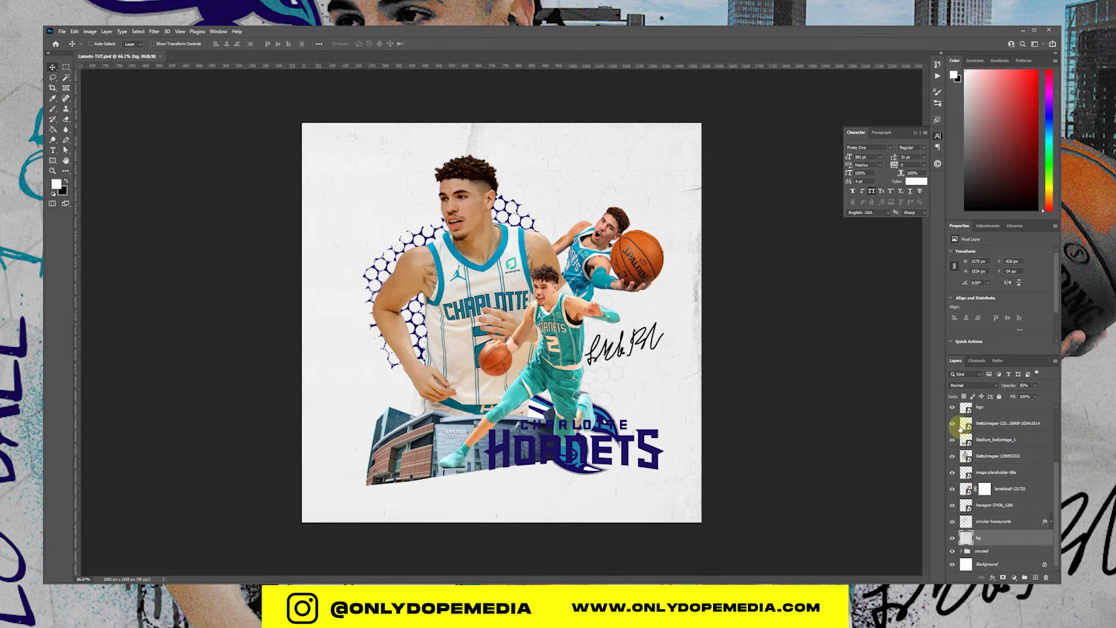
Step: Show the torn paper layer again and place the Charlotte skyline photo directly above it
scroll(960, 422, "up", 3)
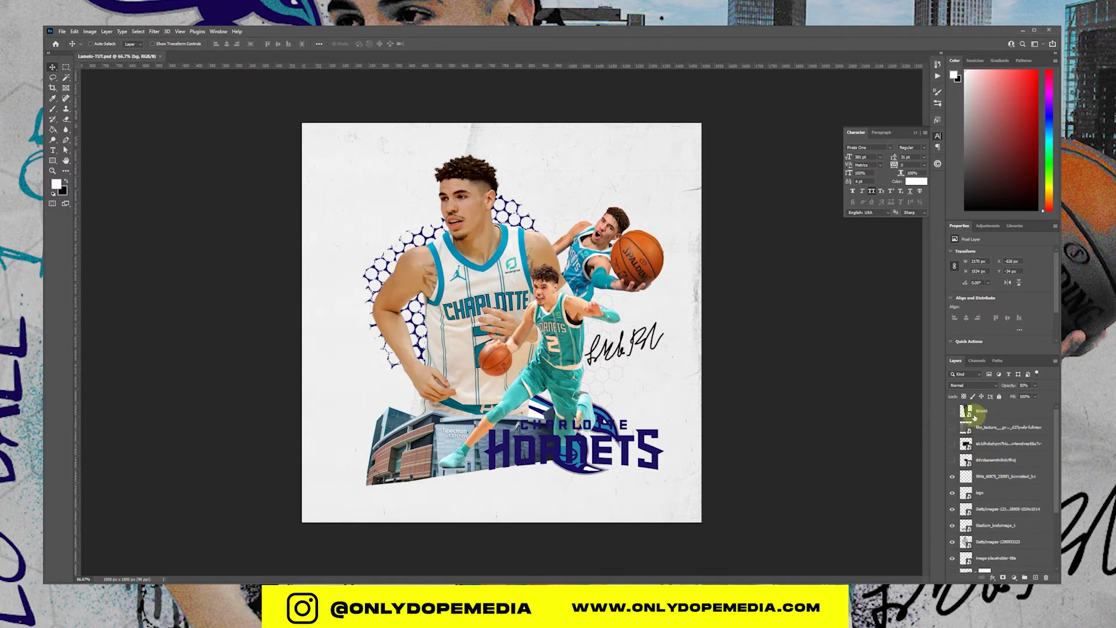
left_click(1008, 414)
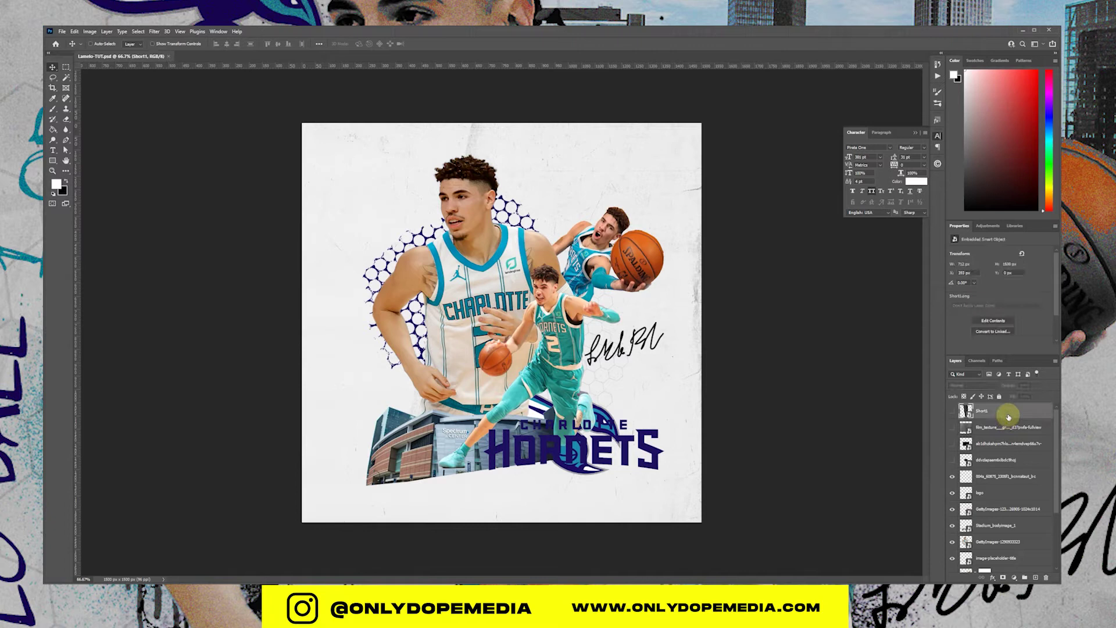
left_click(952, 411)
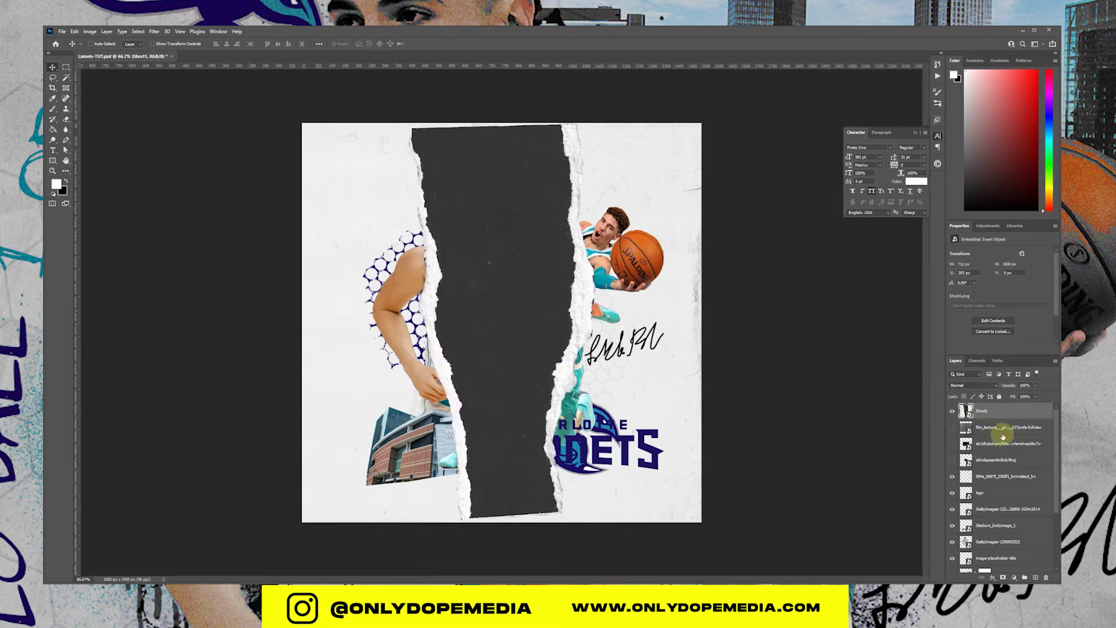
scroll(1006, 456, "down", 3)
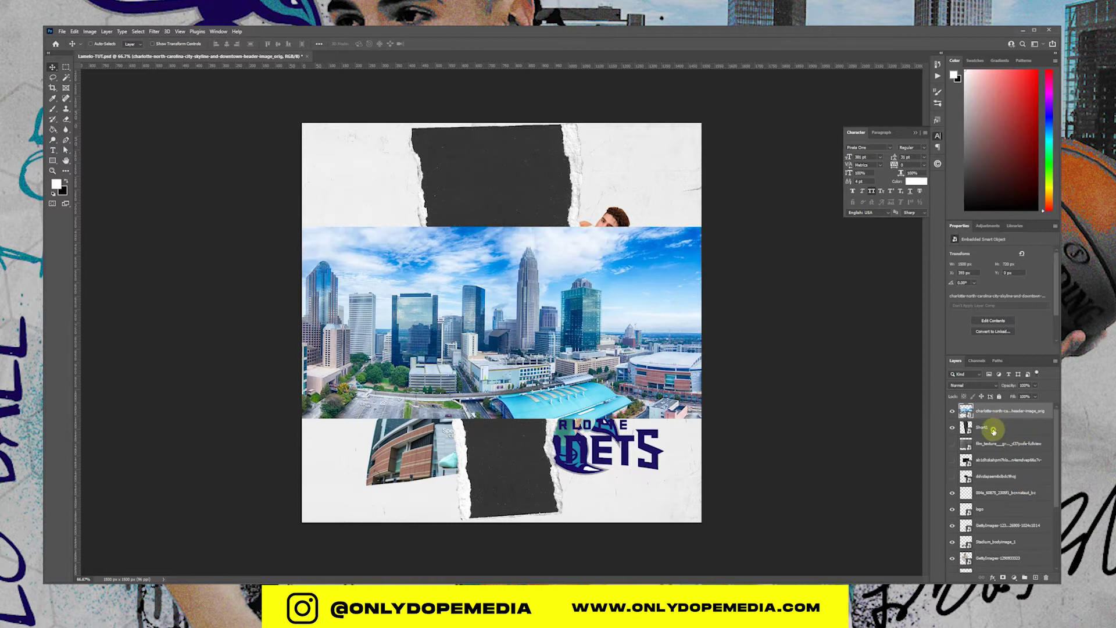
Step: Rotate the torn paper layer 90° counterclockwise so the strip runs horizontally behind the skyline photo
left_click(994, 430)
key("ctrl+t")
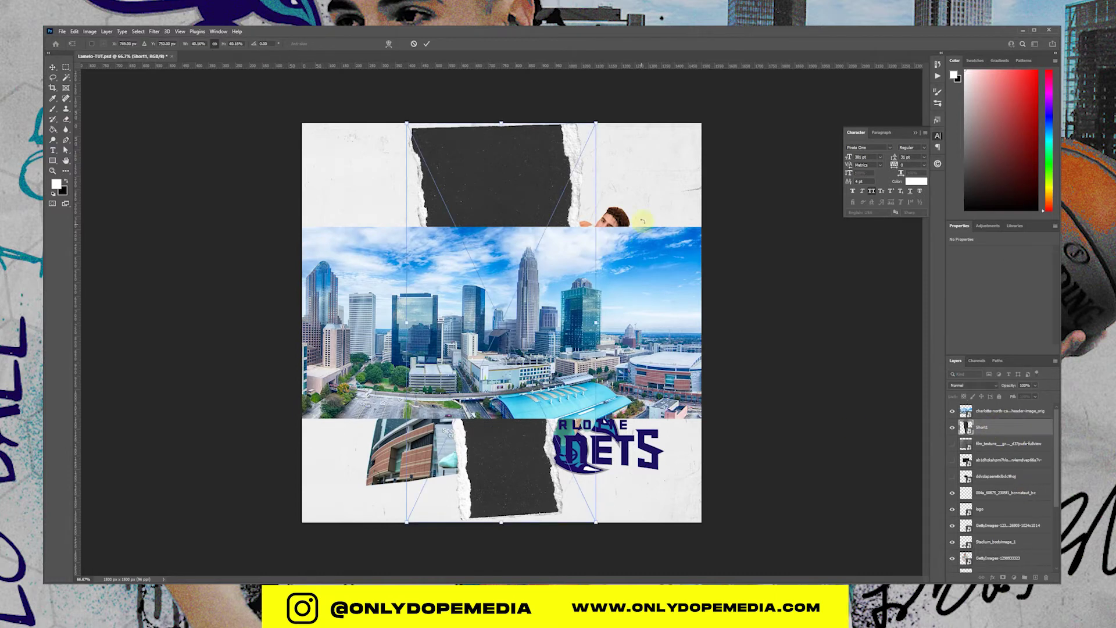
left_click_drag(588, 274, 473, 283)
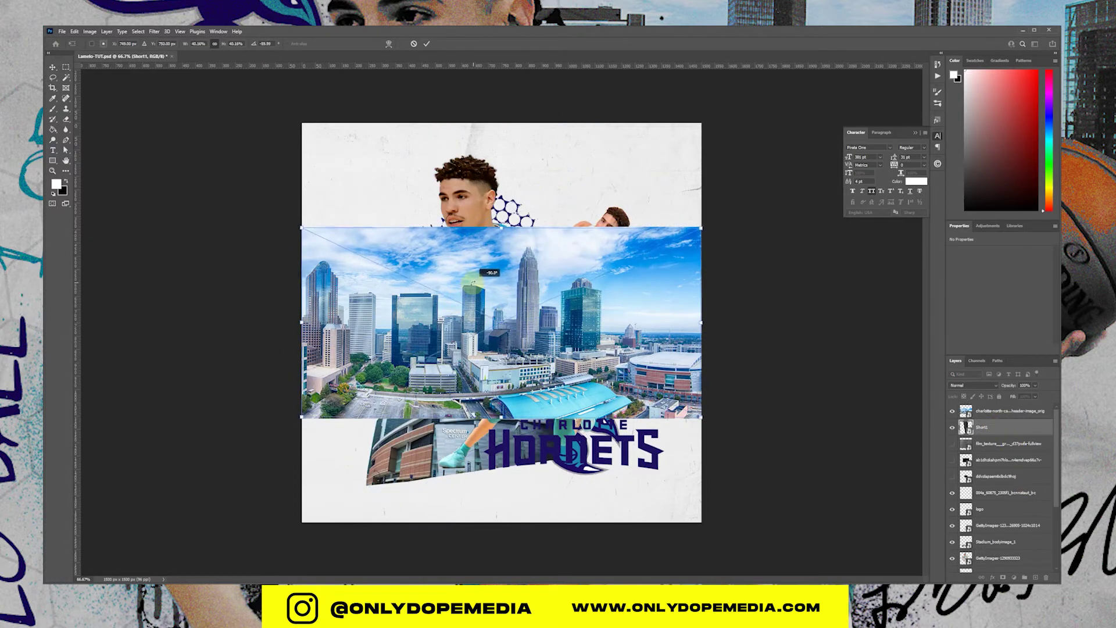
key("Return")
Step: Blend the skyline photo with Lighten and clip it to the torn paper layer
left_click(1008, 411)
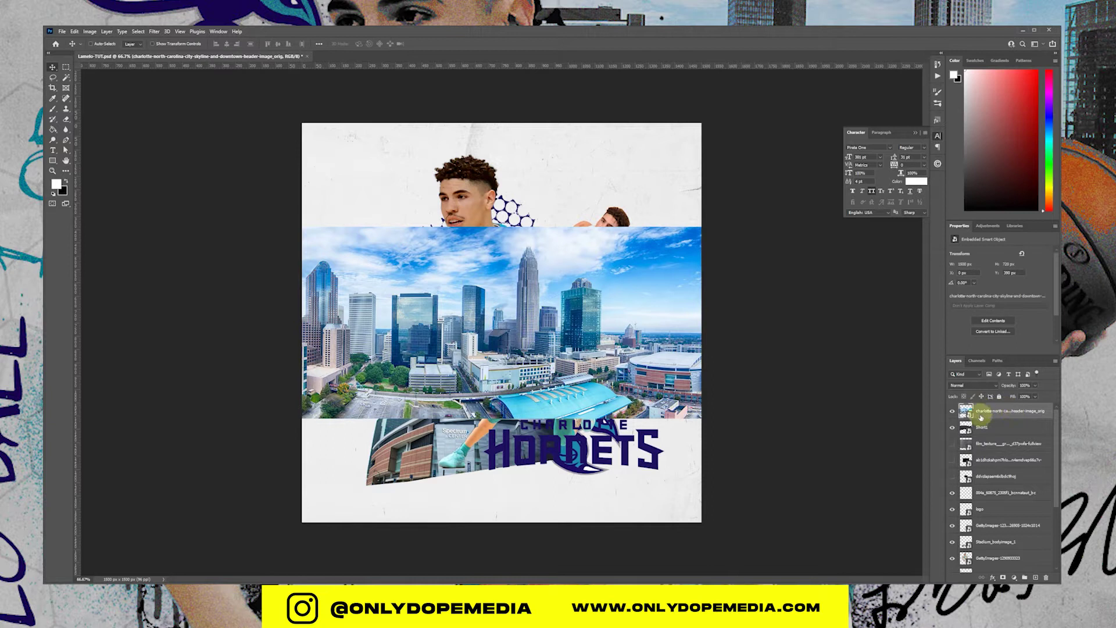
left_click(973, 385)
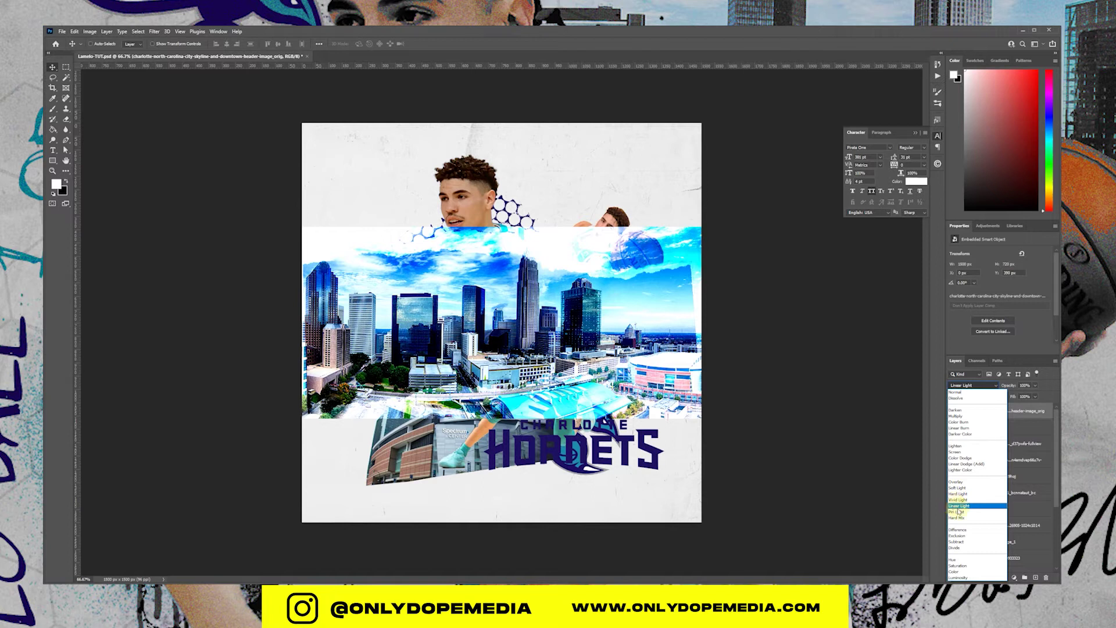
left_click(956, 445)
right_click(990, 407)
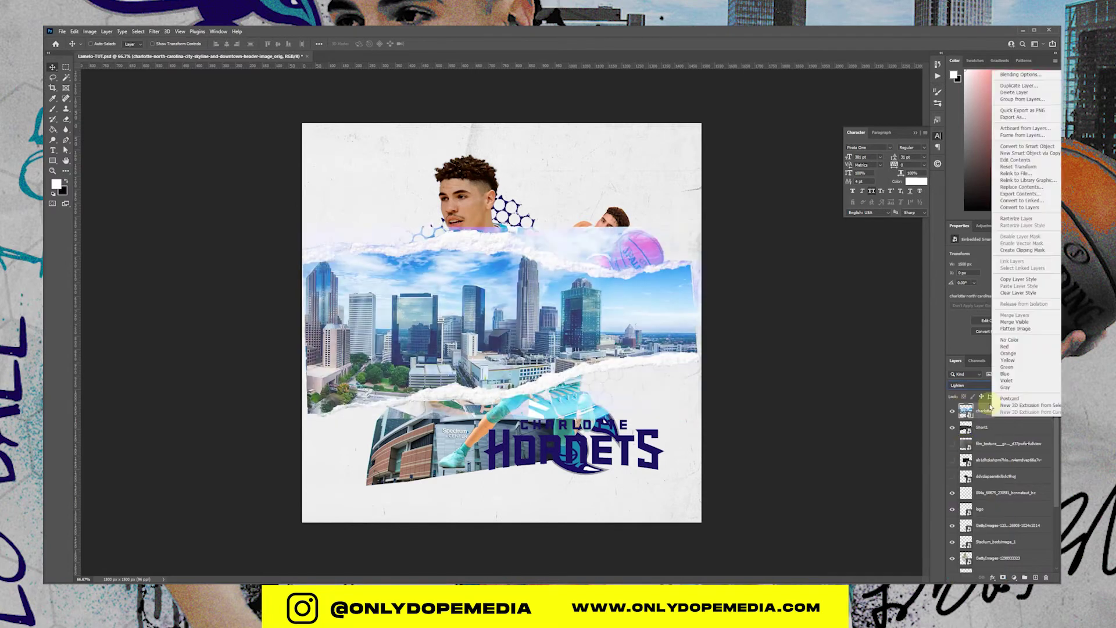
left_click(1022, 250)
Step: Enlarge the clipped skyline photo, tilt it slightly counterclockwise and reposition it to fill the torn paper's opening
left_click_drag(605, 299, 605, 318)
key("ctrl+t")
left_click_drag(697, 425, 751, 453)
left_click_drag(773, 340, 773, 319)
left_click_drag(606, 302, 598, 314)
key("Return")
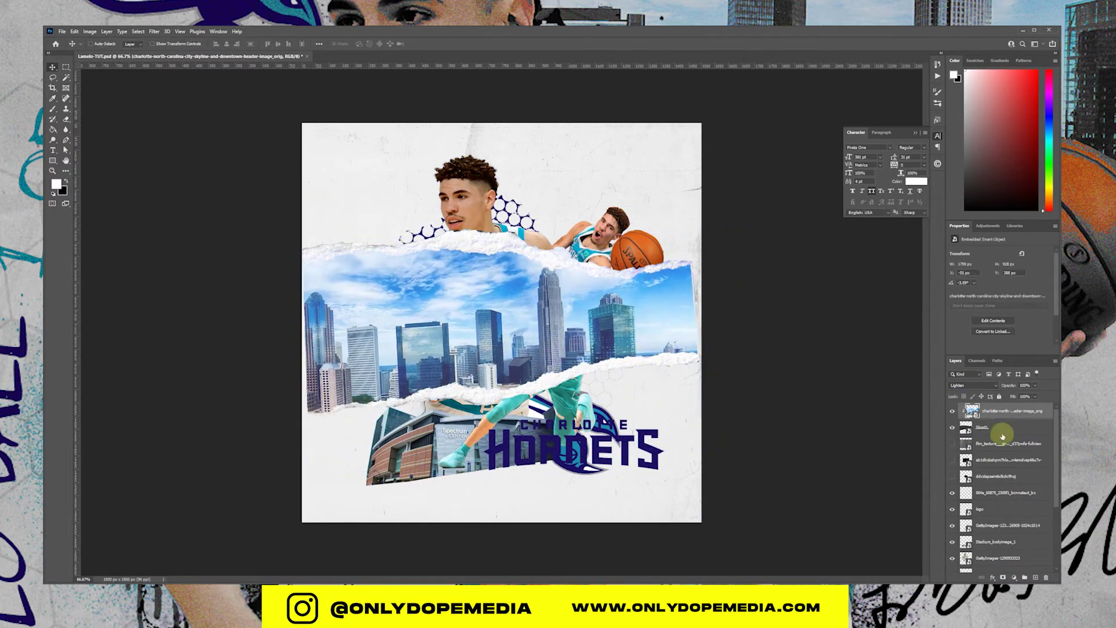
Step: Stack the torn paper and skyline together just above bg, then shrink, tilt and place both behind the upper basketball player
left_click(1003, 436, "shift")
left_click_drag(1002, 436, 982, 528)
key("ctrl+t")
left_click_drag(759, 349, 557, 350)
left_click_drag(572, 348, 569, 321)
left_click_drag(490, 328, 684, 201)
left_click_drag(595, 137, 589, 119)
mouse_move(616, 158)
left_mouse_down()
mouse_move(617, 174)
mouse_move(629, 173)
left_mouse_up()
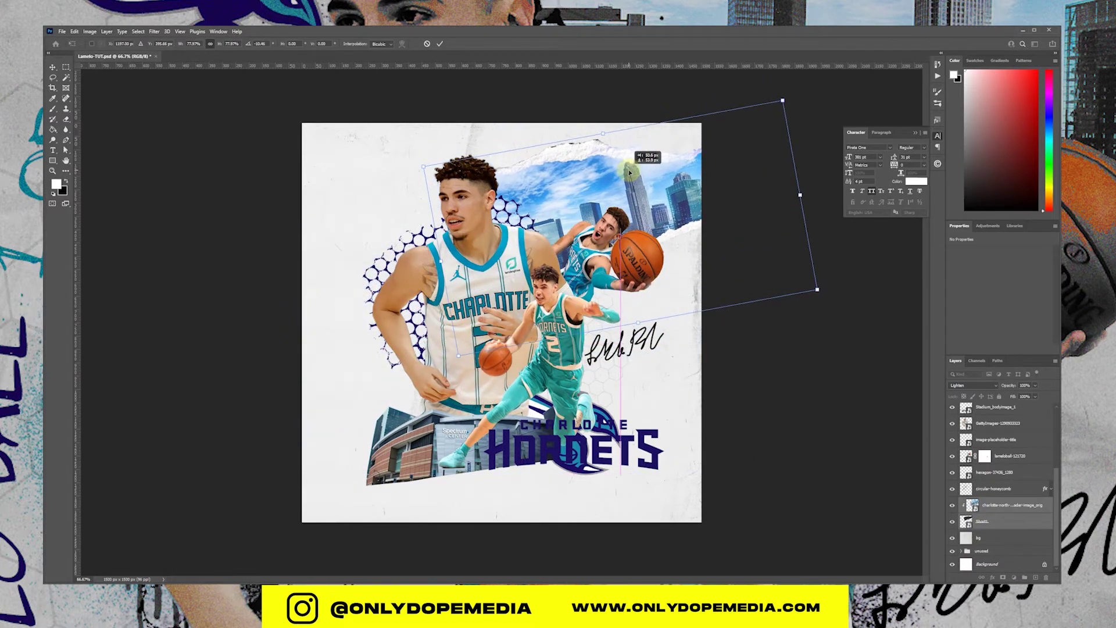
left_click_drag(810, 169, 812, 184)
left_click_drag(673, 183, 669, 180)
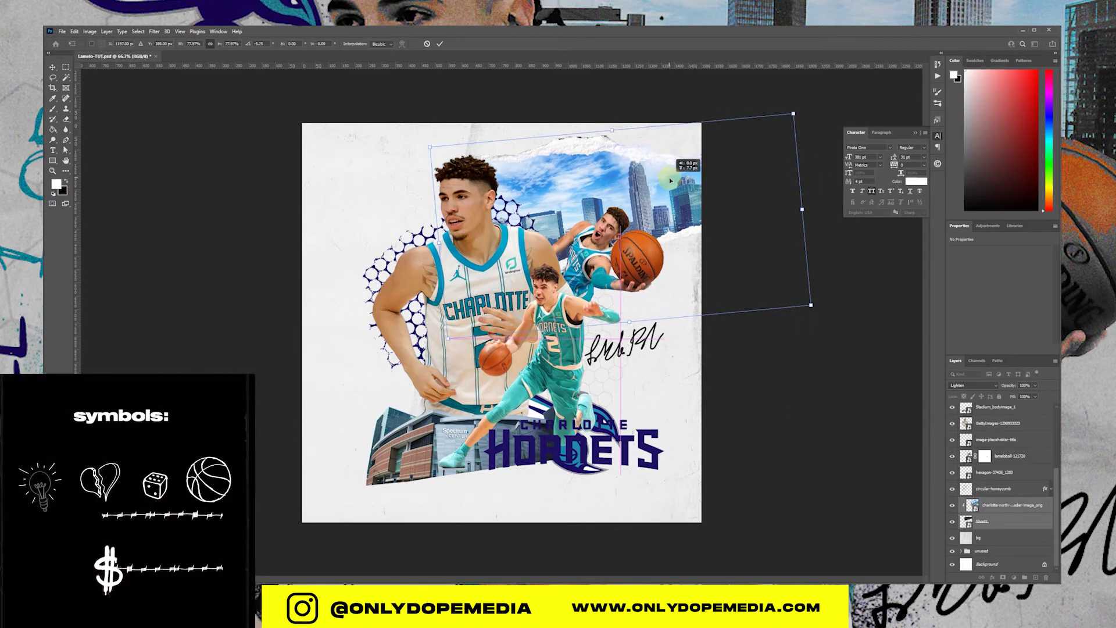
key("Return")
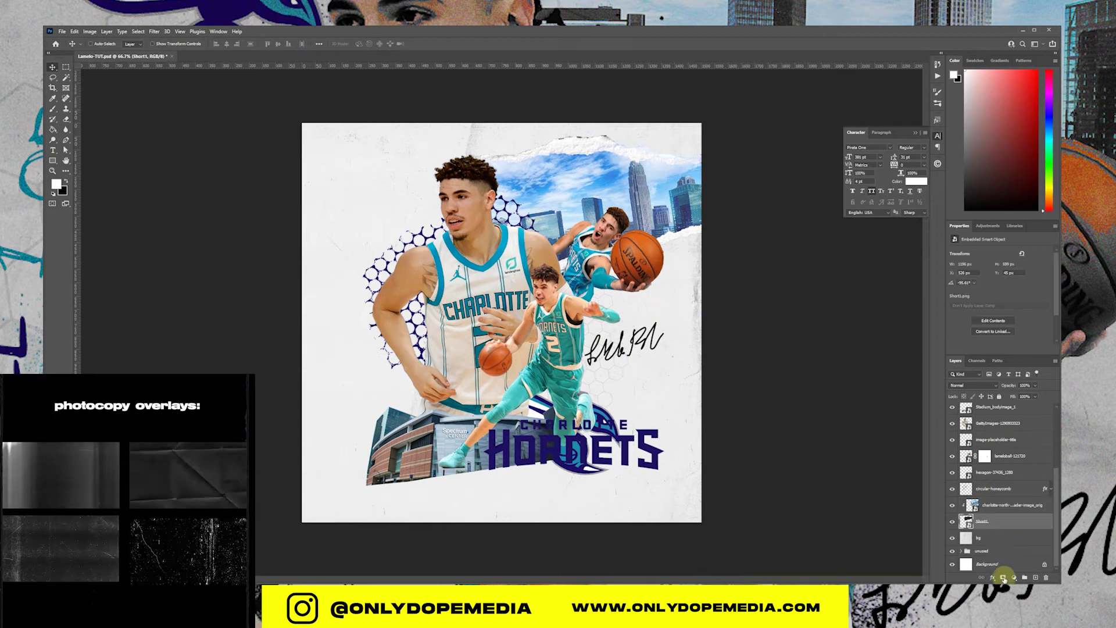
Step: Add a layer mask to the torn paper layer and touch up its upper edge with a black brush
left_click(1003, 577)
key("b")
key("x")
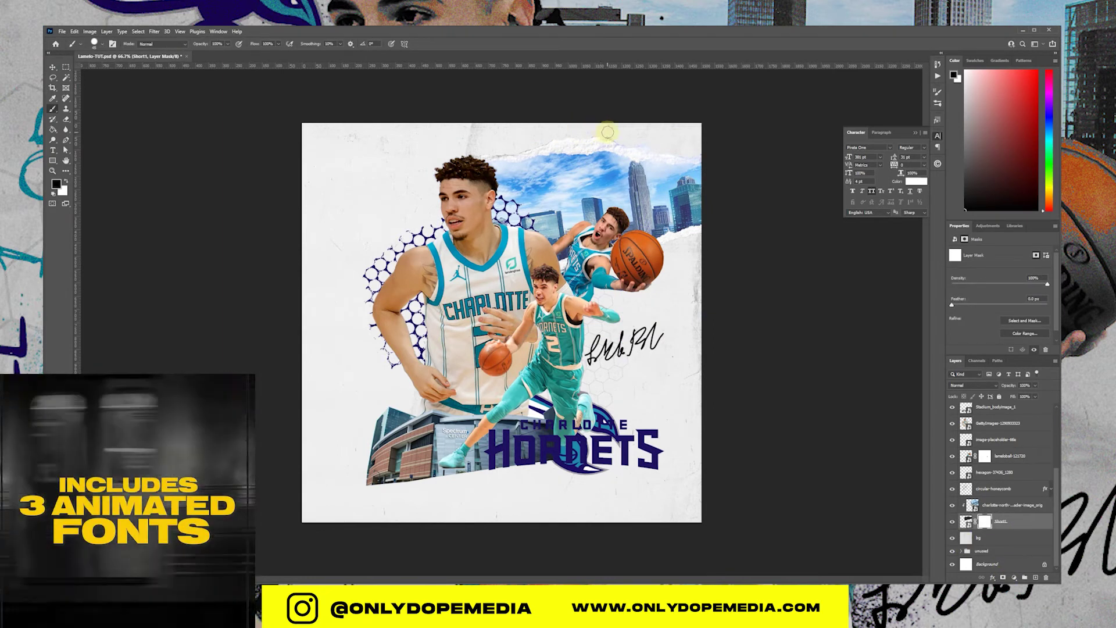
key("v")
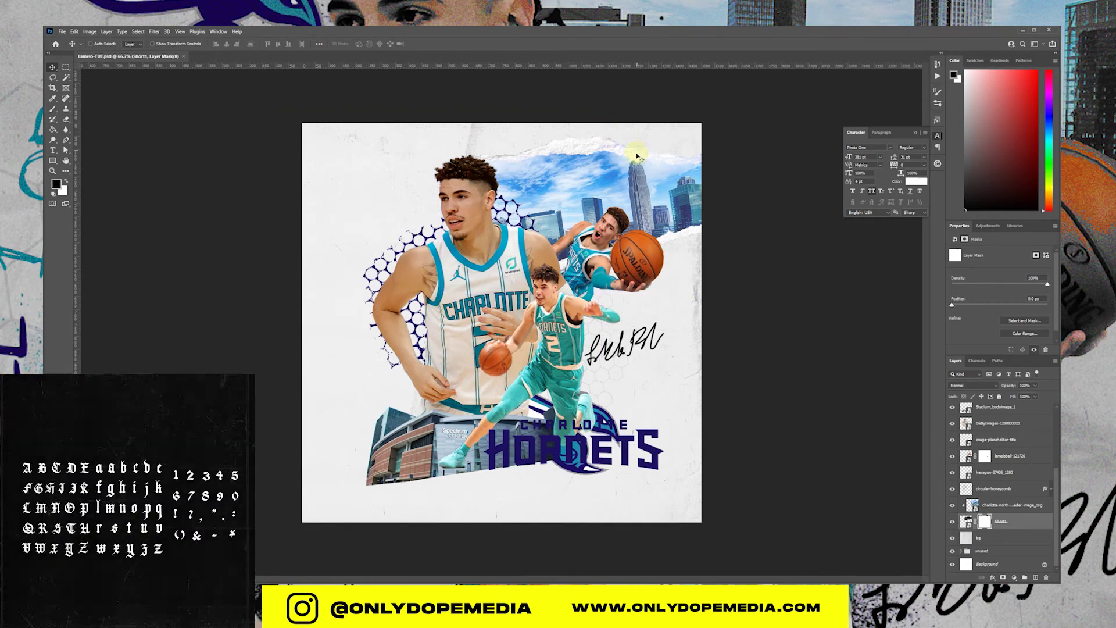
Step: Straighten the skyline photo and reposition it inside the torn paper so the towers stand above the upper player
left_click(1000, 503)
key("ctrl+t")
left_click_drag(636, 312, 637, 361)
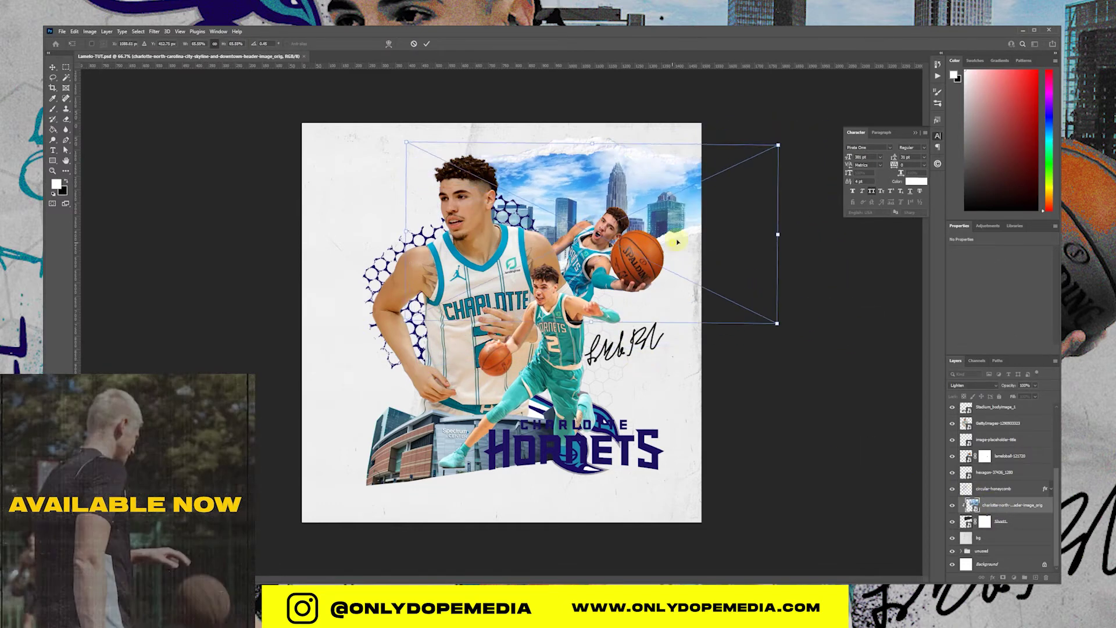
key("Return")
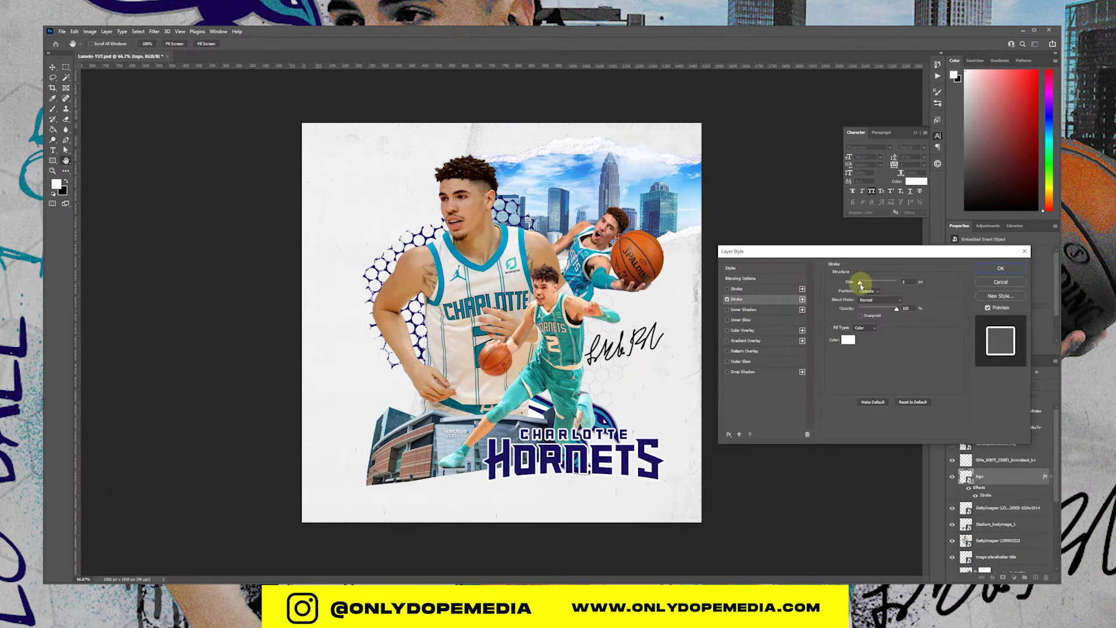
Step: Apply a white stroke to the Hornets wordmark and hide the hornet logo behind it
left_click(1001, 268)
left_click(1051, 476)
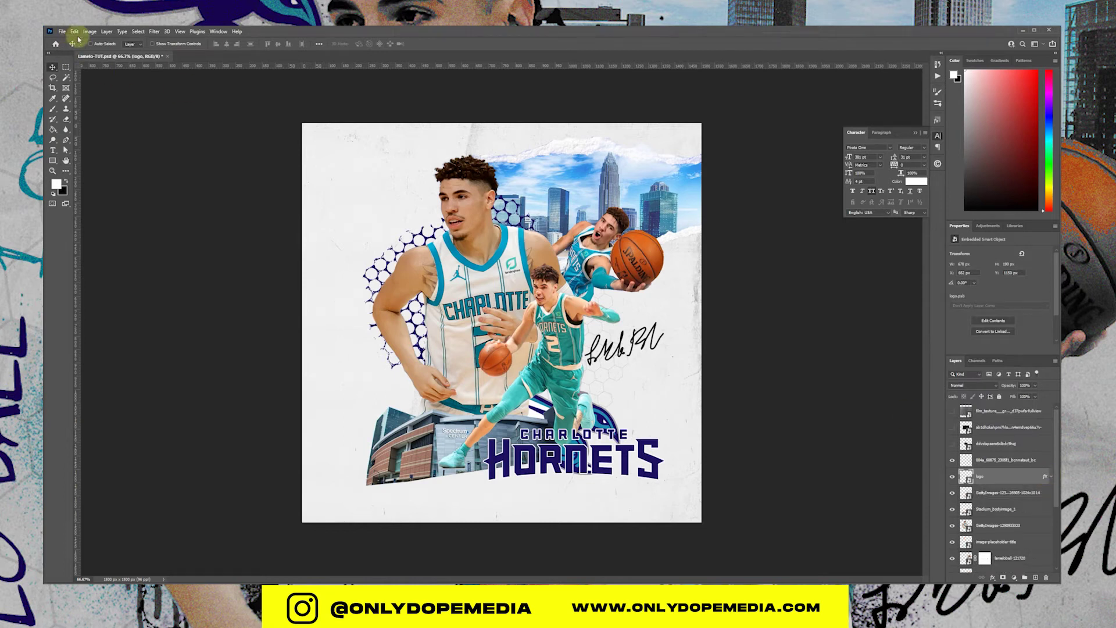
left_click(953, 494)
left_click(953, 494)
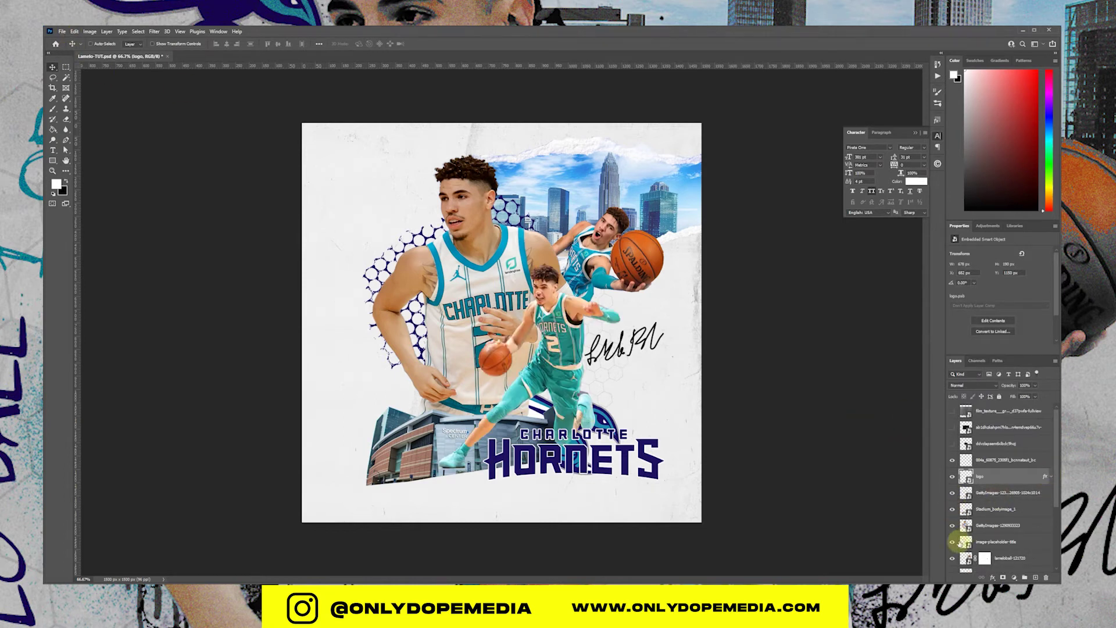
left_click(952, 542)
Step: Transform the Hornets wordmark in perspective with a narrower top, and tilt it slightly up to the right
left_click(75, 32)
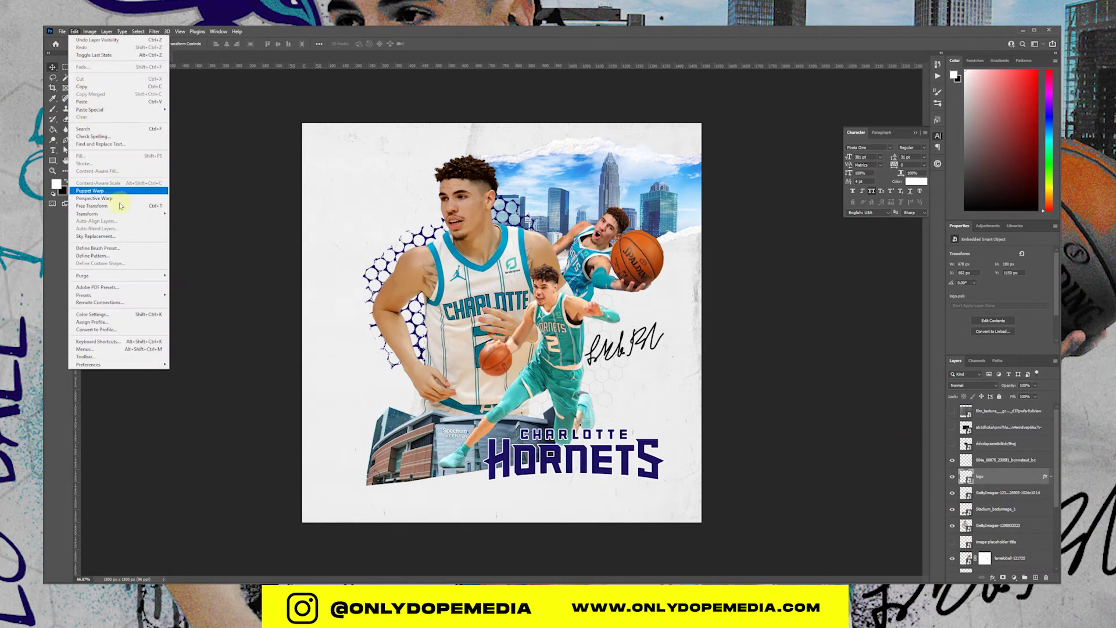
mouse_move(133, 213)
left_click(188, 256)
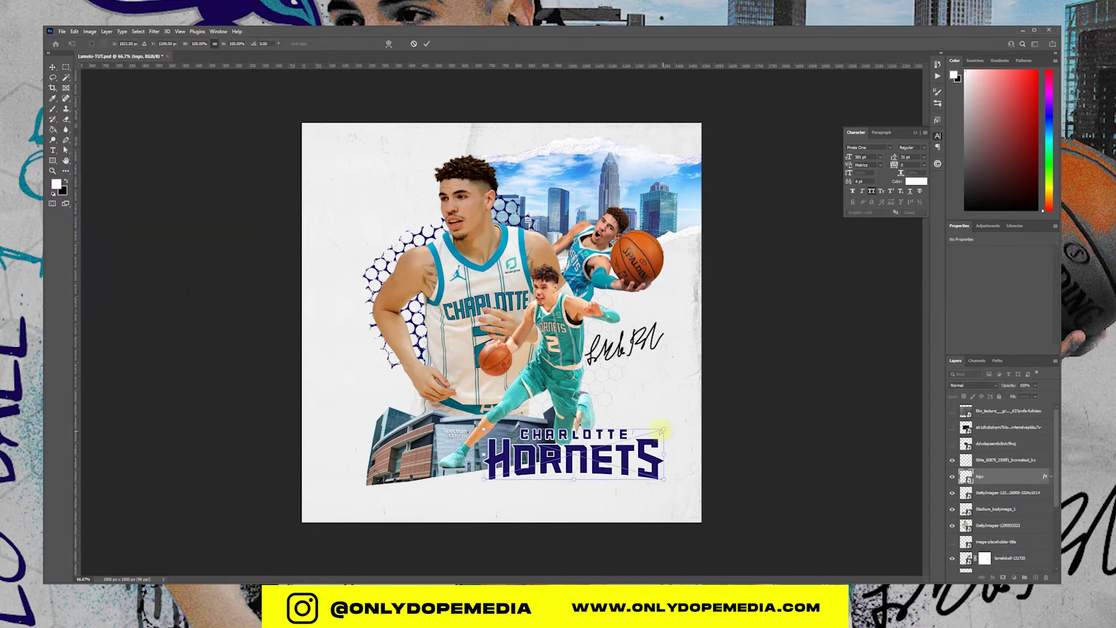
left_click_drag(663, 431, 637, 429)
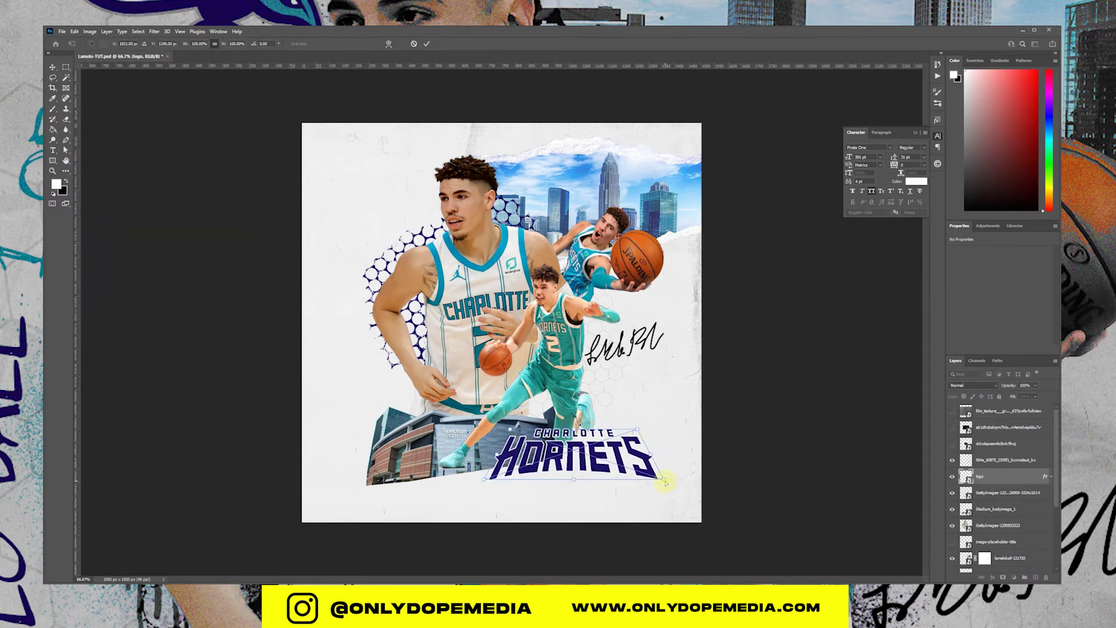
left_click_drag(666, 482, 668, 476)
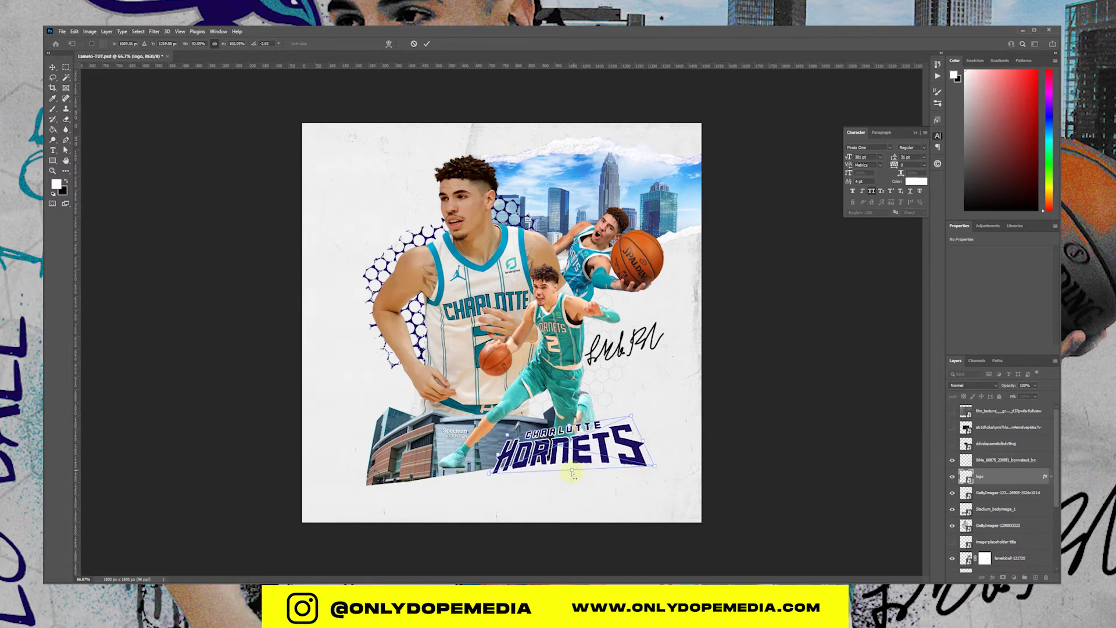
key("Return")
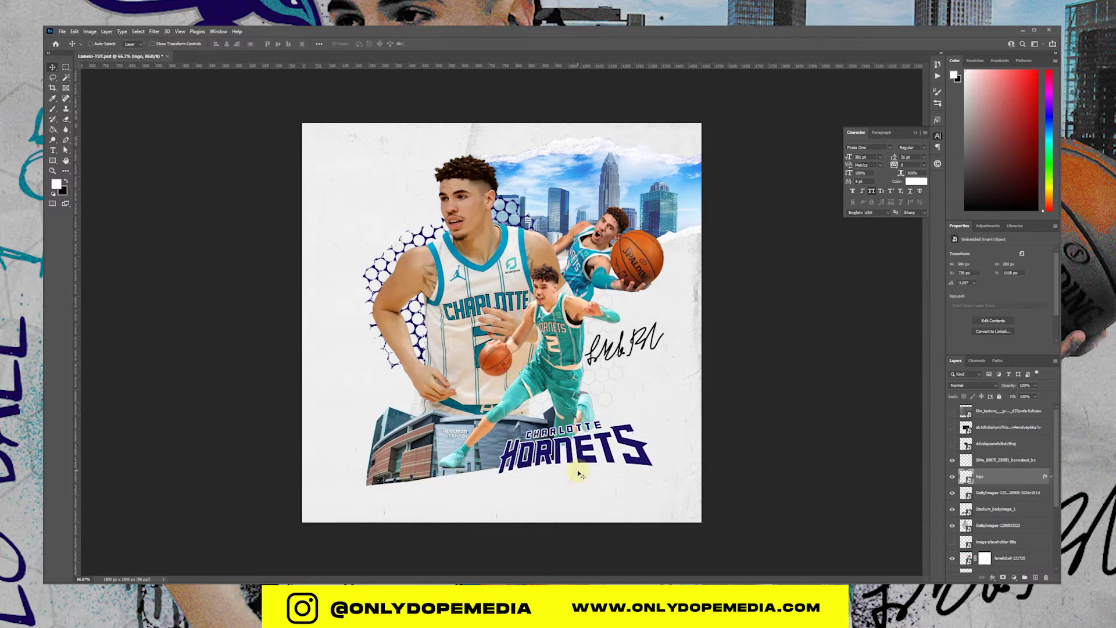
Step: Shrink the Hornets wordmark slightly and move it to the right of the arena, below the signature
key("ctrl+t")
key("Return")
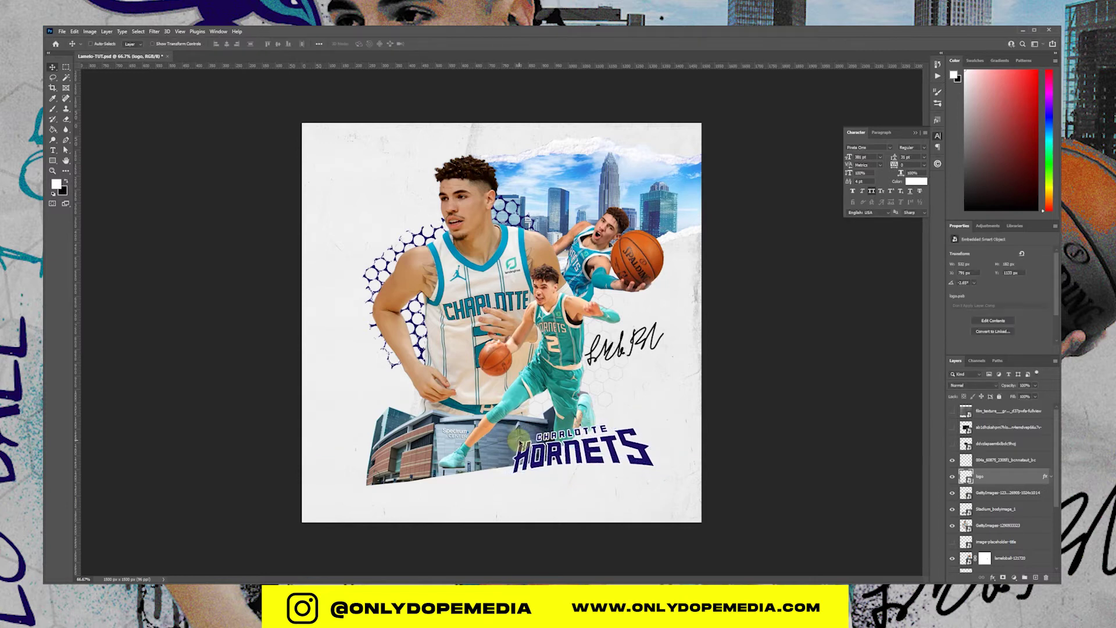
left_click_drag(588, 421, 582, 433)
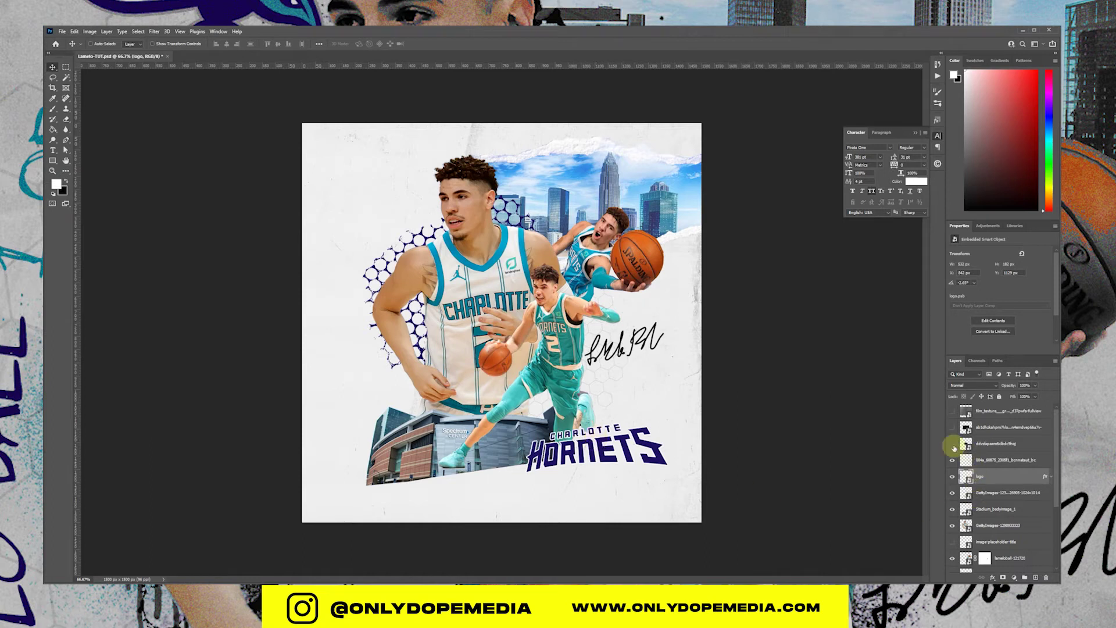
Step: Show the hornet logo, stack it just below the wordmark layer, and scale, tilt and place it beside the large player's head
left_click(953, 541)
left_click_drag(1008, 540, 1000, 488)
key("ctrl+t")
left_click_drag(600, 341, 559, 405)
left_click_drag(534, 467, 627, 428)
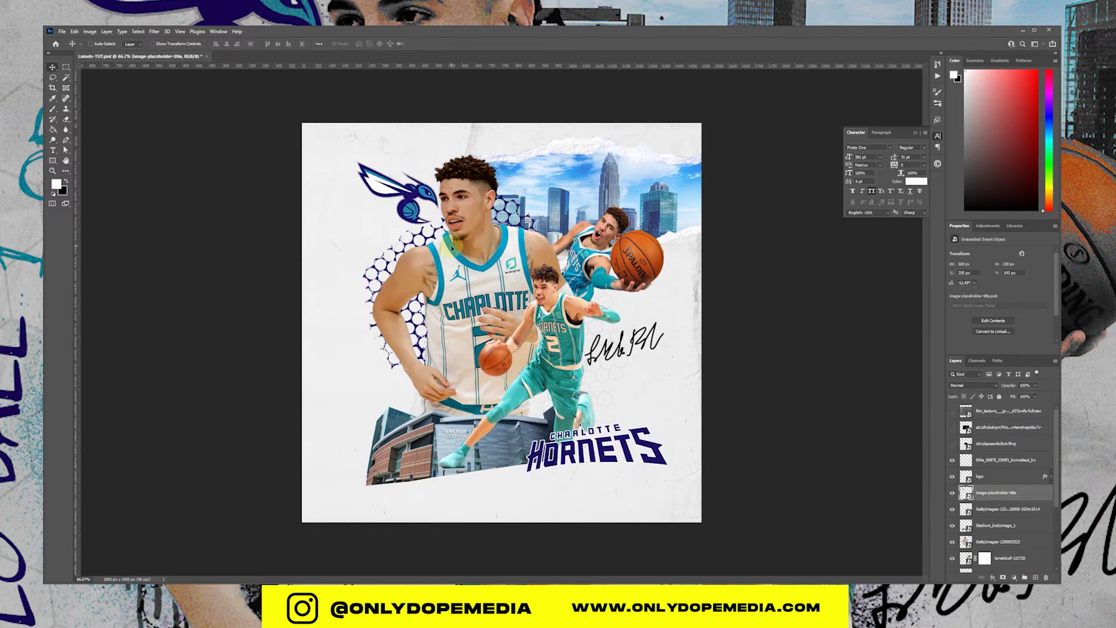
Step: Duplicate the torn paper layer and shift the lower copy upward so its edge shows above the skyline
scroll(1006, 495, "down", 3)
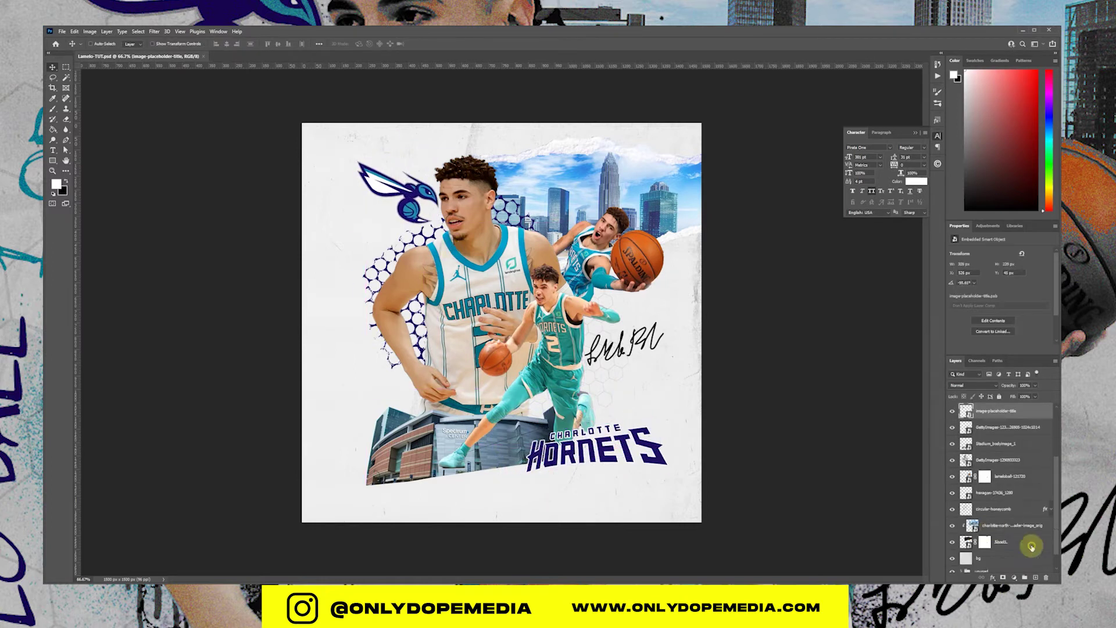
left_click(1028, 544)
left_click(1027, 559)
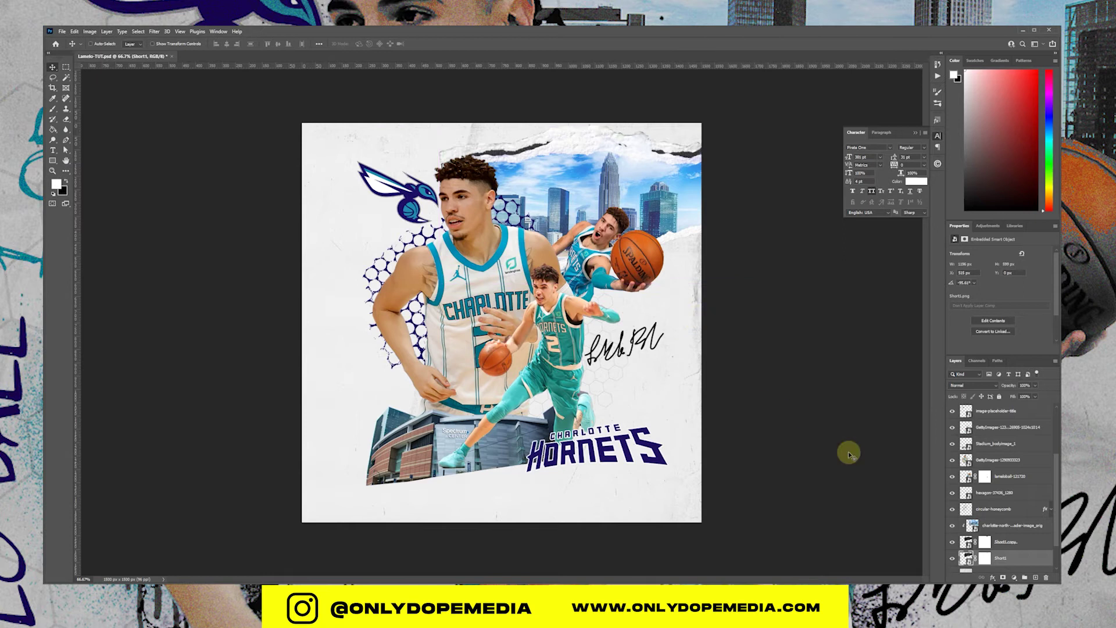
Step: Give the lower torn paper copy a dark purple Color Overlay with the blend mode set to Hard Light
double_click(1026, 558)
left_click(744, 330)
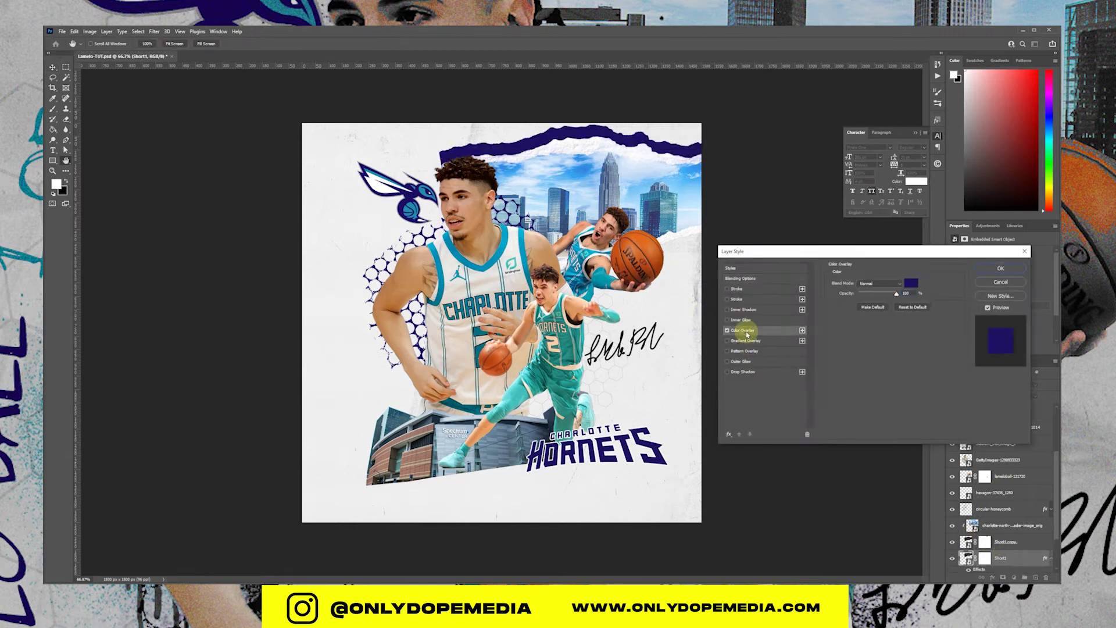
left_click(880, 283)
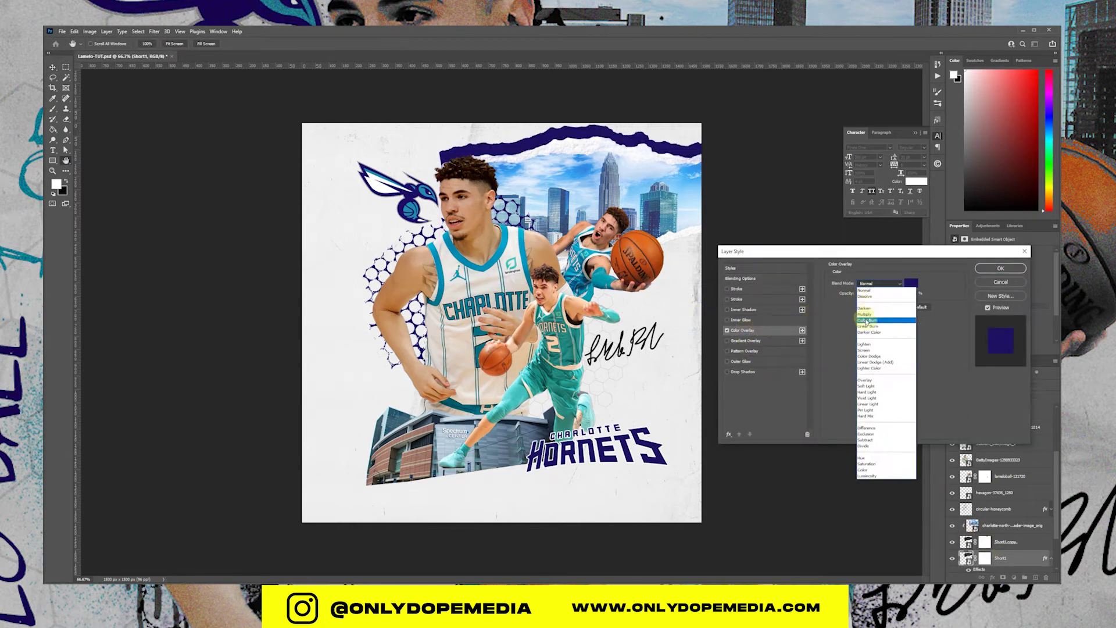
left_click(869, 318)
scroll(869, 285, "down", 6)
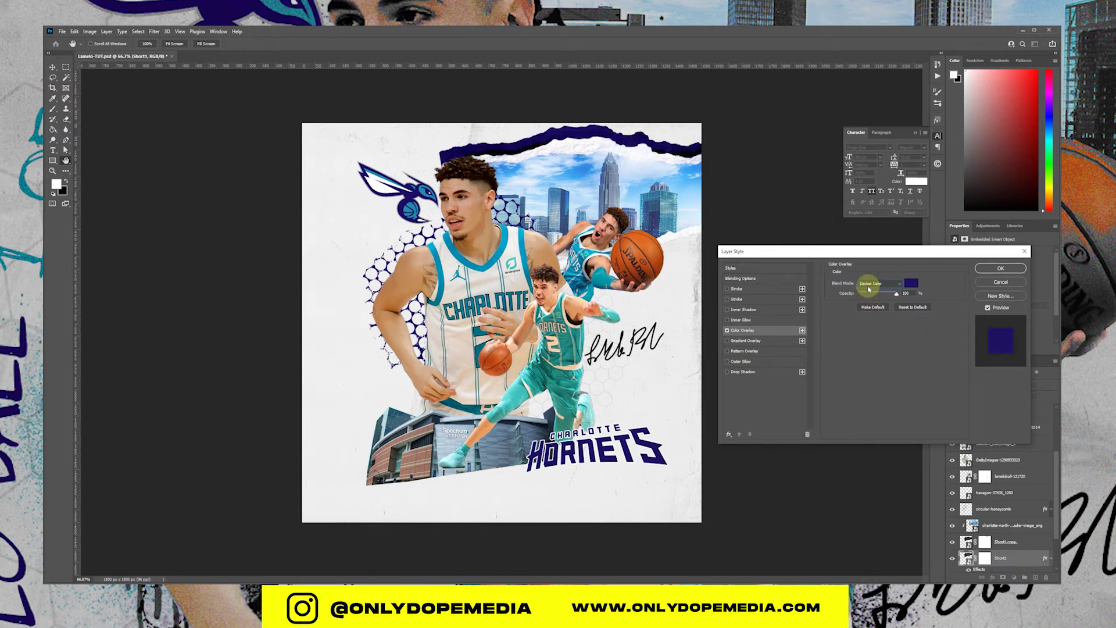
scroll(869, 289, "down", 5)
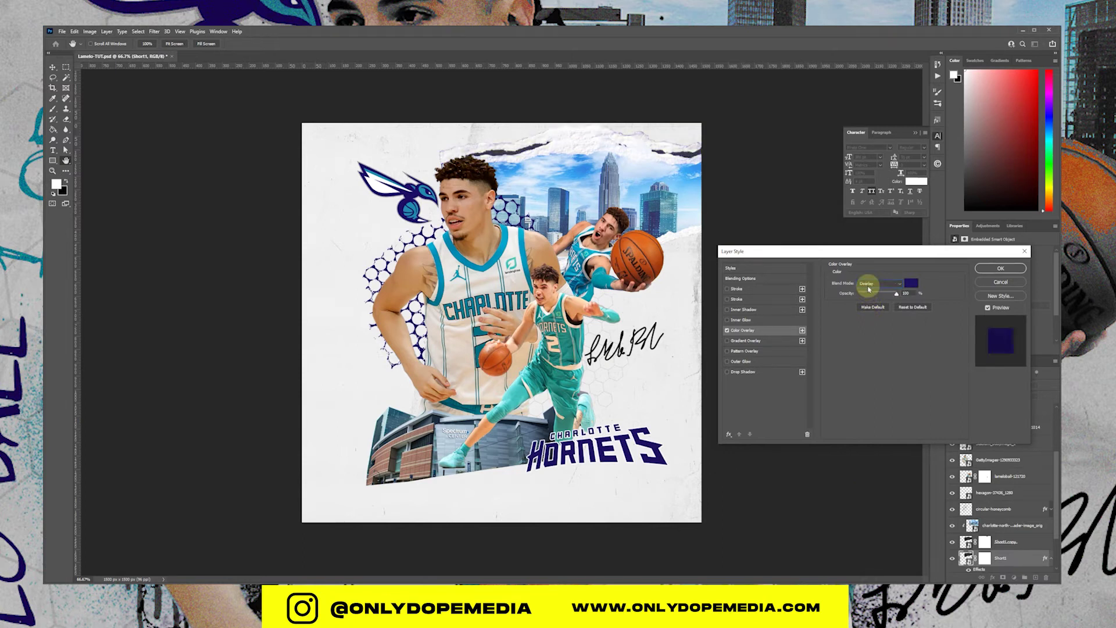
scroll(869, 288, "up", 1)
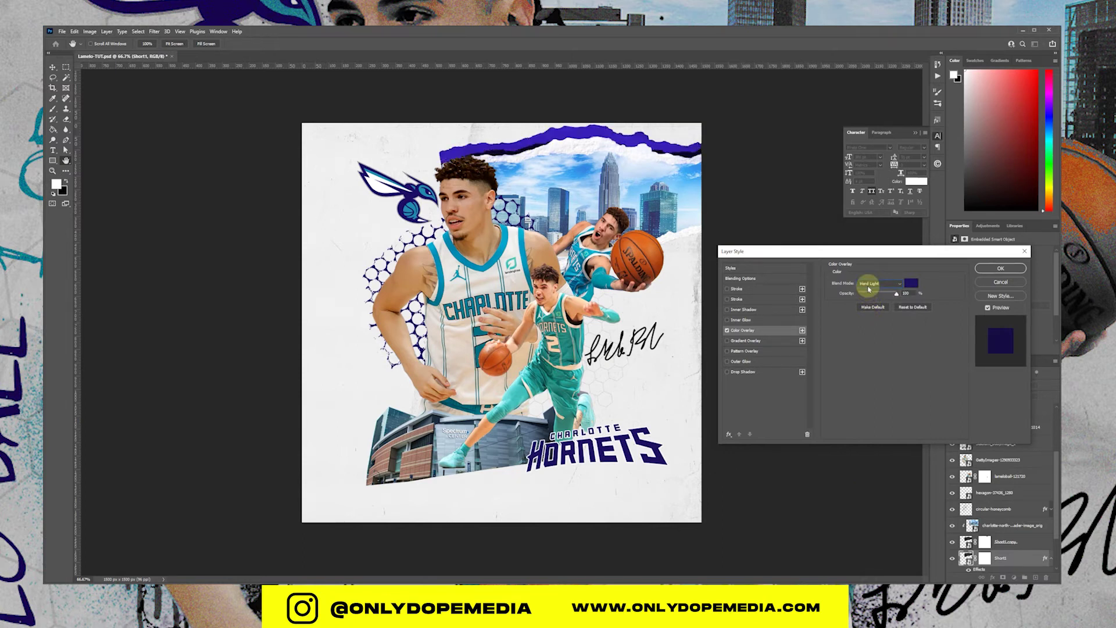
left_click(995, 268)
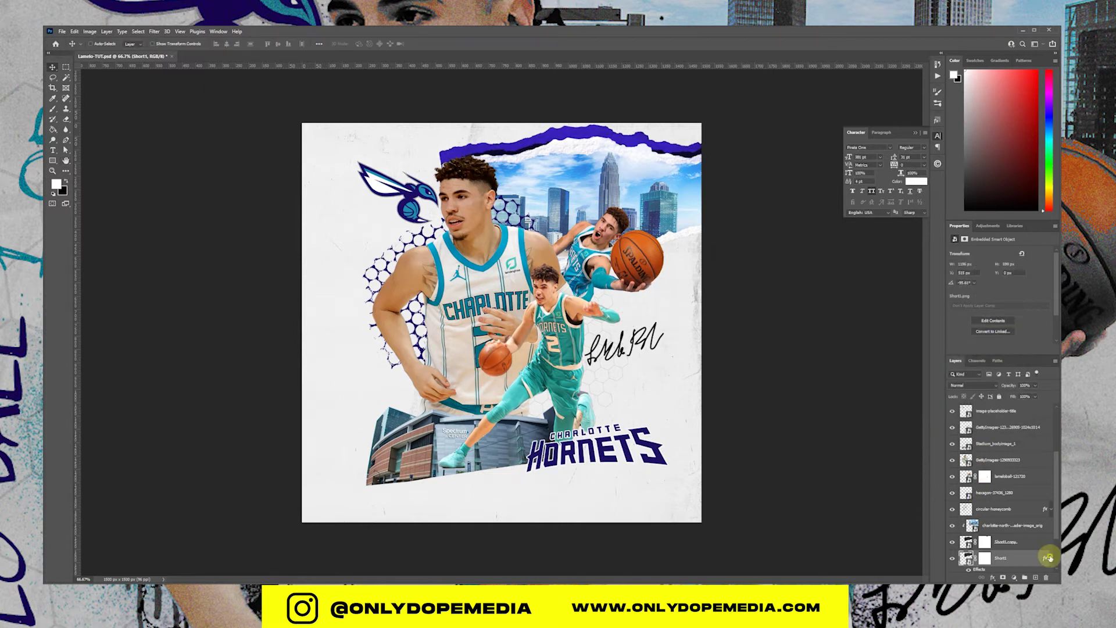
Step: Widen the lower torn paper copy and shift it so a thin coloured edge shows around the skyline tear
key("ctrl+t")
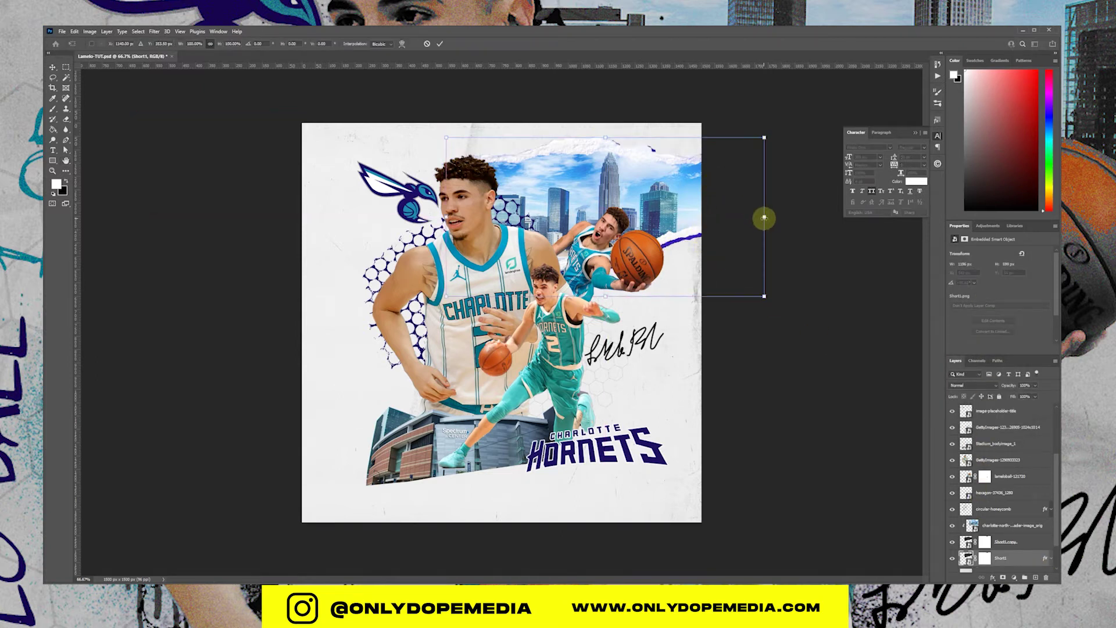
left_click_drag(764, 218, 786, 215)
mouse_move(722, 214)
left_mouse_down()
mouse_move(708, 209)
mouse_move(795, 186)
mouse_move(720, 199)
left_mouse_up()
key("Return")
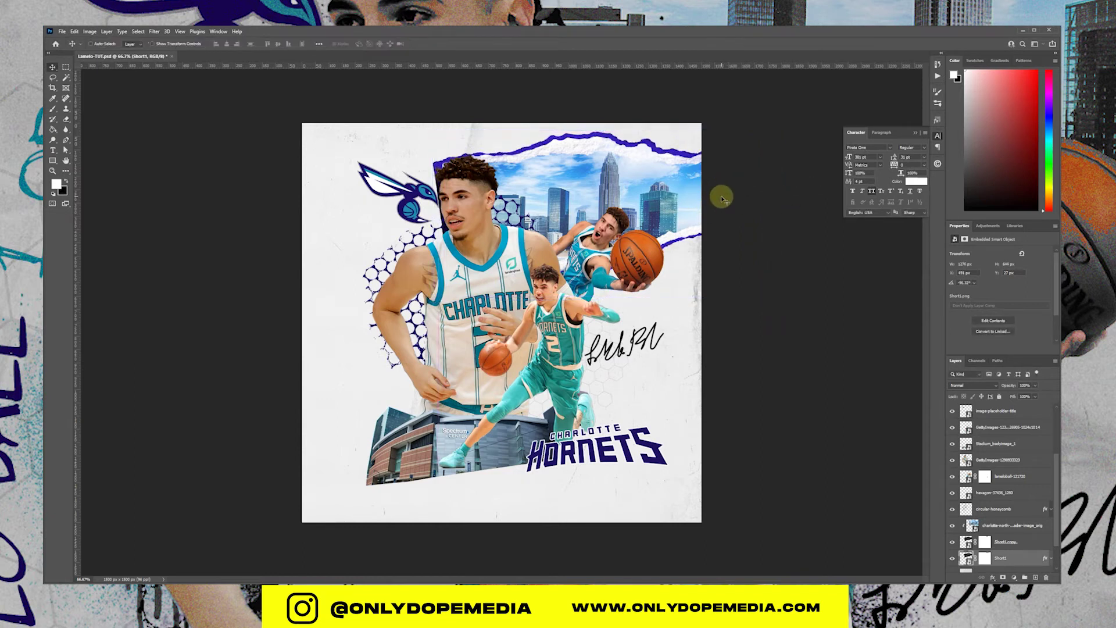
left_click_drag(567, 200, 569, 196)
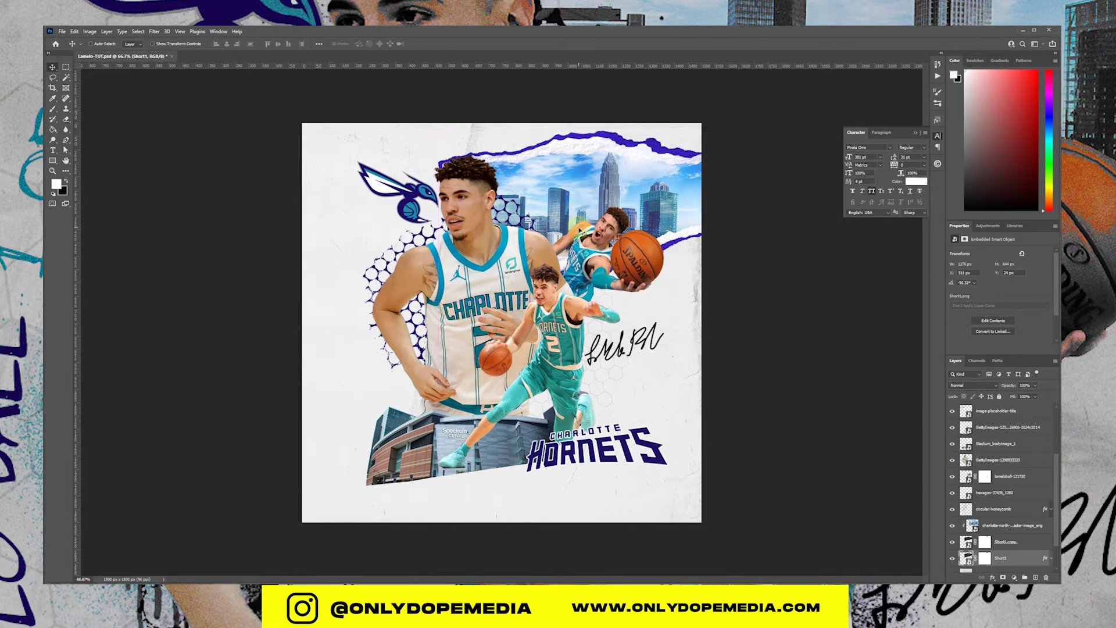
Step: Change the lower torn paper's overlay colour to the jersey teal 0089b2 and save the document
double_click(1026, 558)
left_click(907, 285)
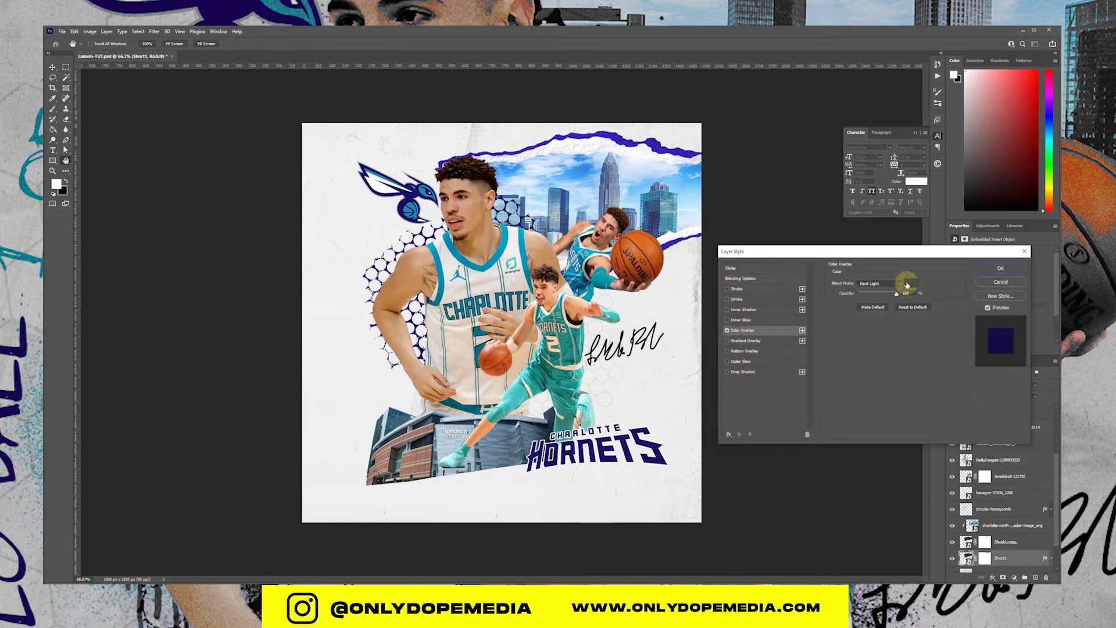
left_click(472, 259)
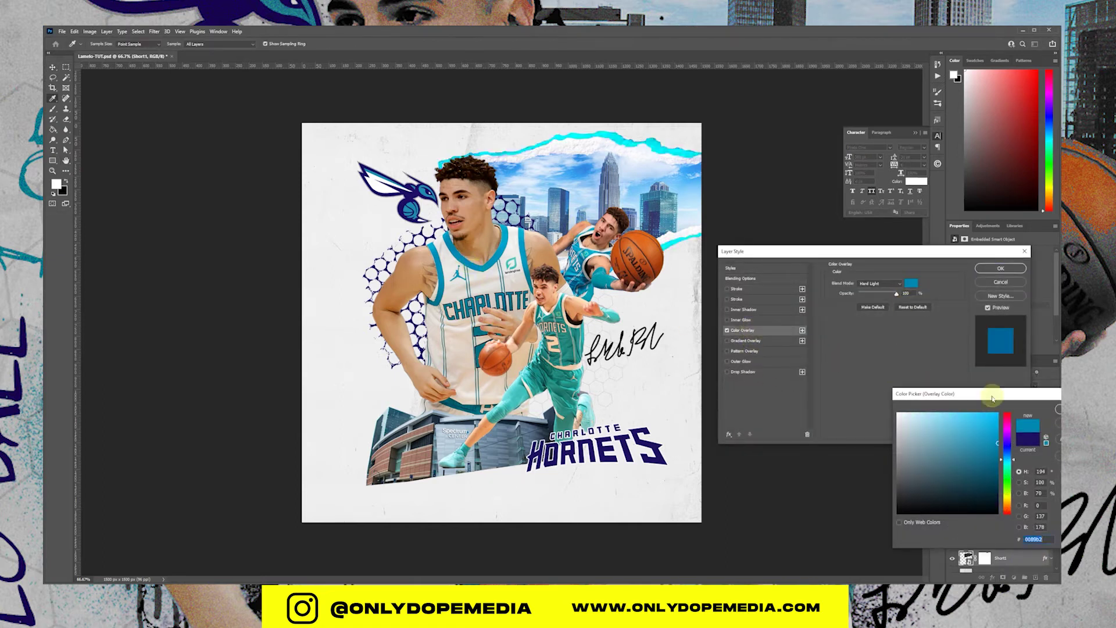
key("Return")
key("Return")
key("ctrl+s")
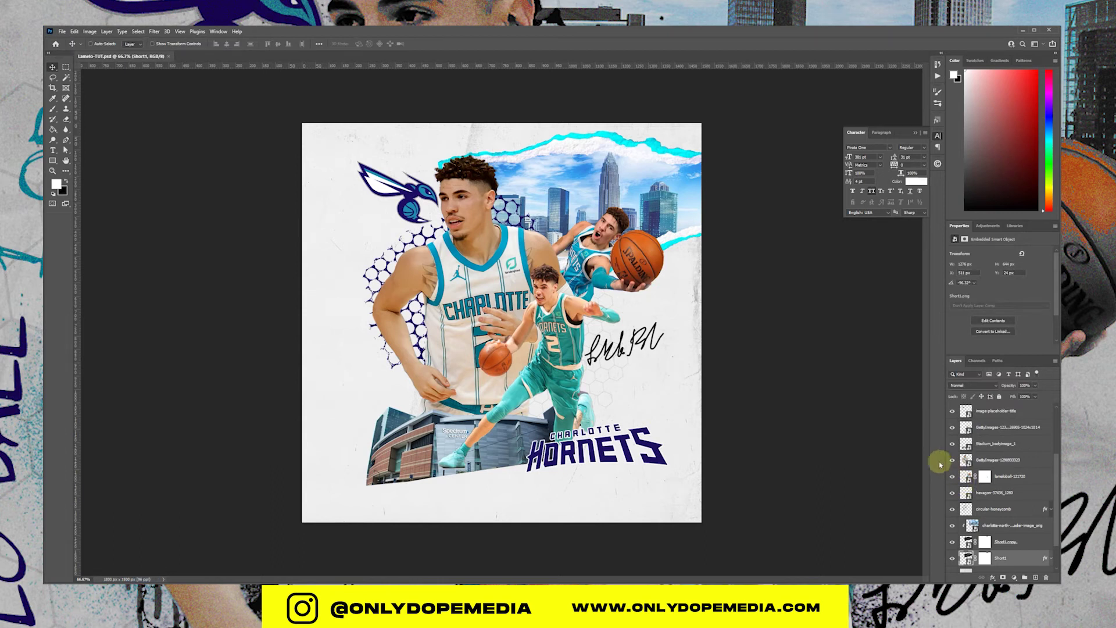
Step: Add an empty layer directly below the arena image layer
scroll(992, 488, "up", 2)
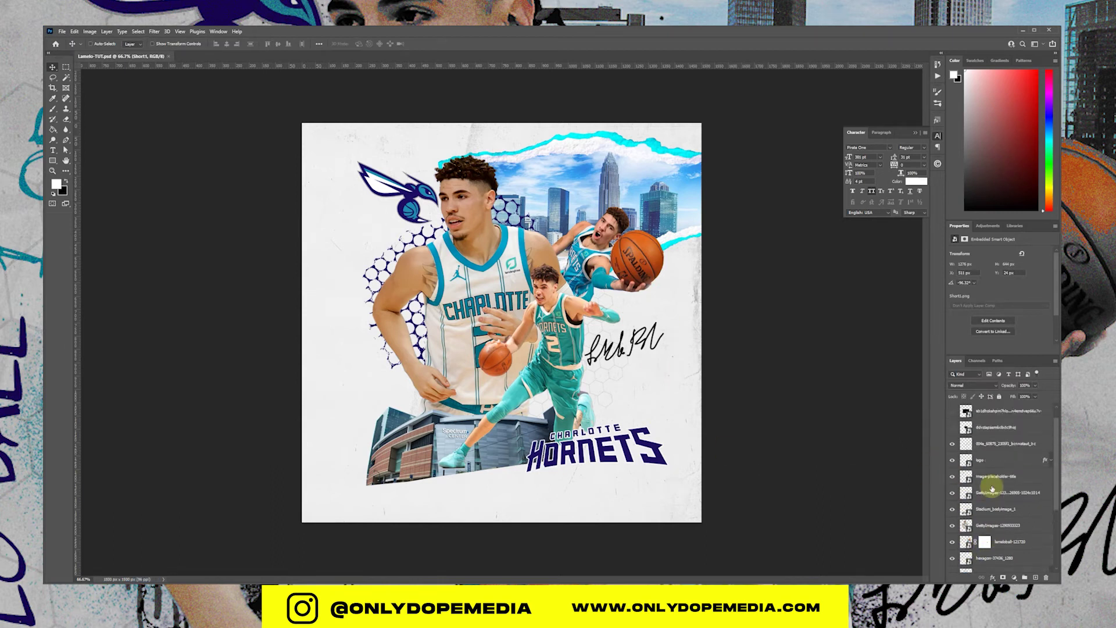
left_click(1010, 449)
scroll(1008, 460, "down", 3)
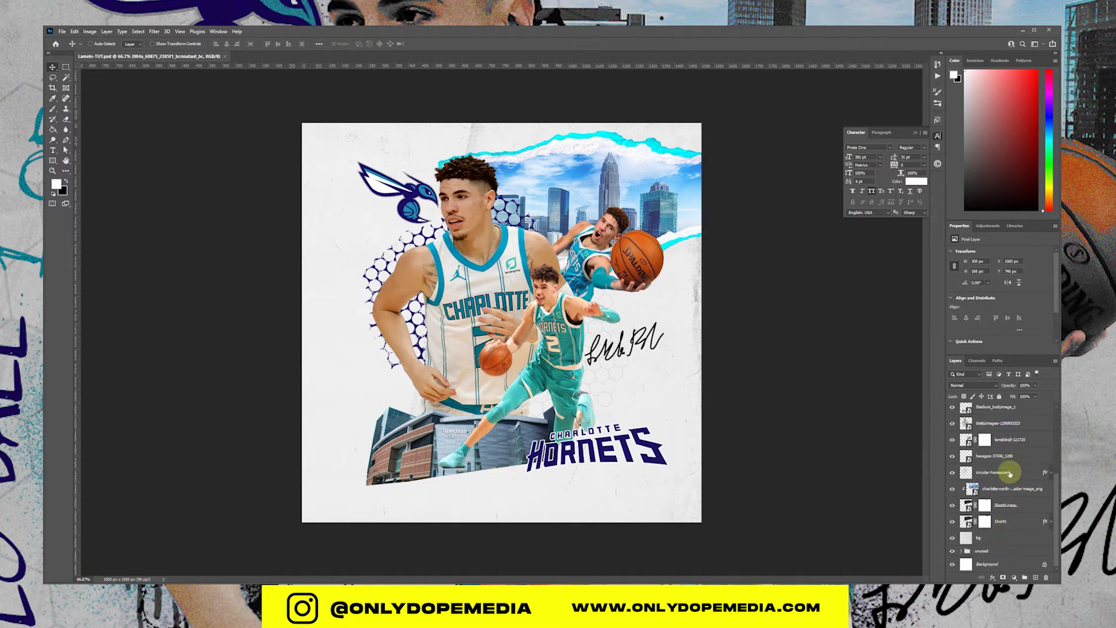
left_click(1017, 429)
scroll(1017, 474, "up", 1)
left_click(1036, 576)
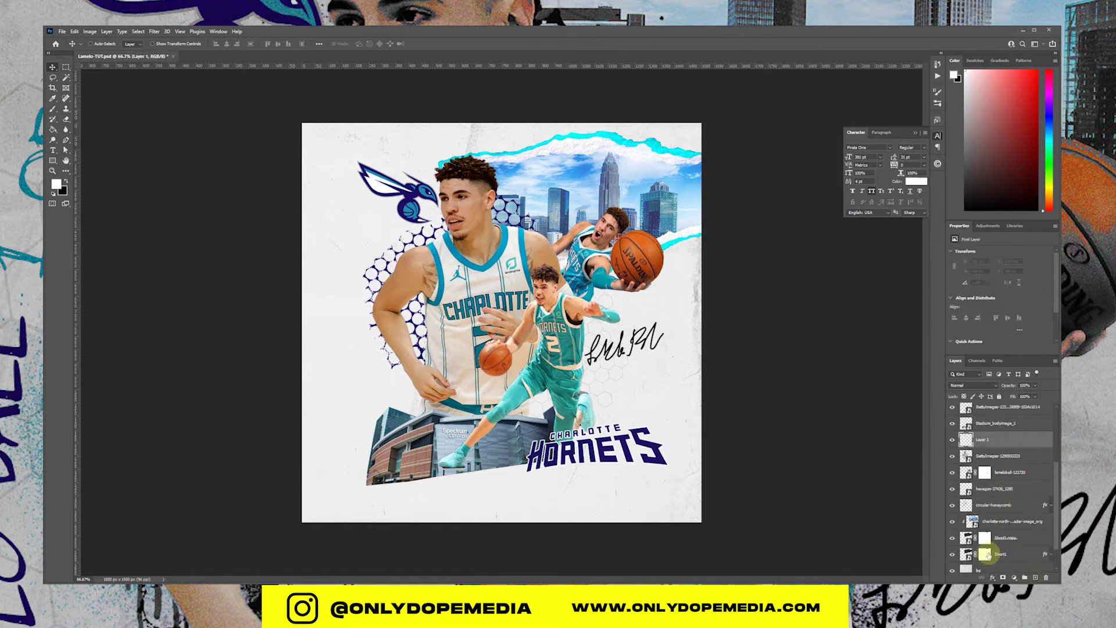
Step: Set the brush colour to the teal 008db4 sampled from the large player's jersey trim
key("b")
left_click(56, 184)
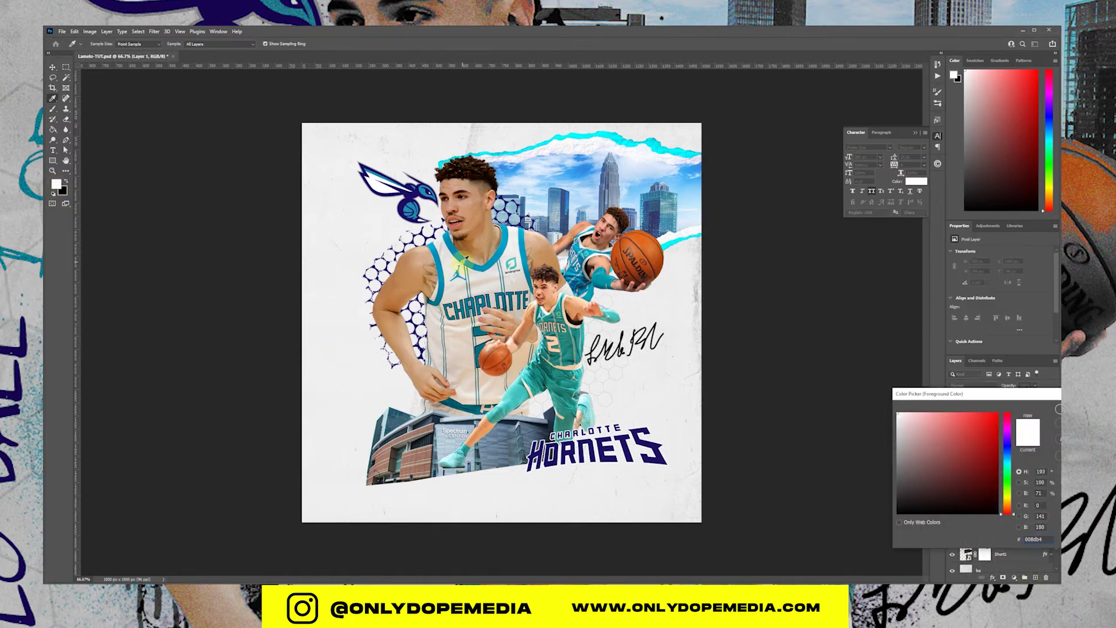
key("Return")
Step: Stack the empty layer below the circular honeycomb and choose the Spray 6 brush tip with a 0° angle
left_click(93, 44)
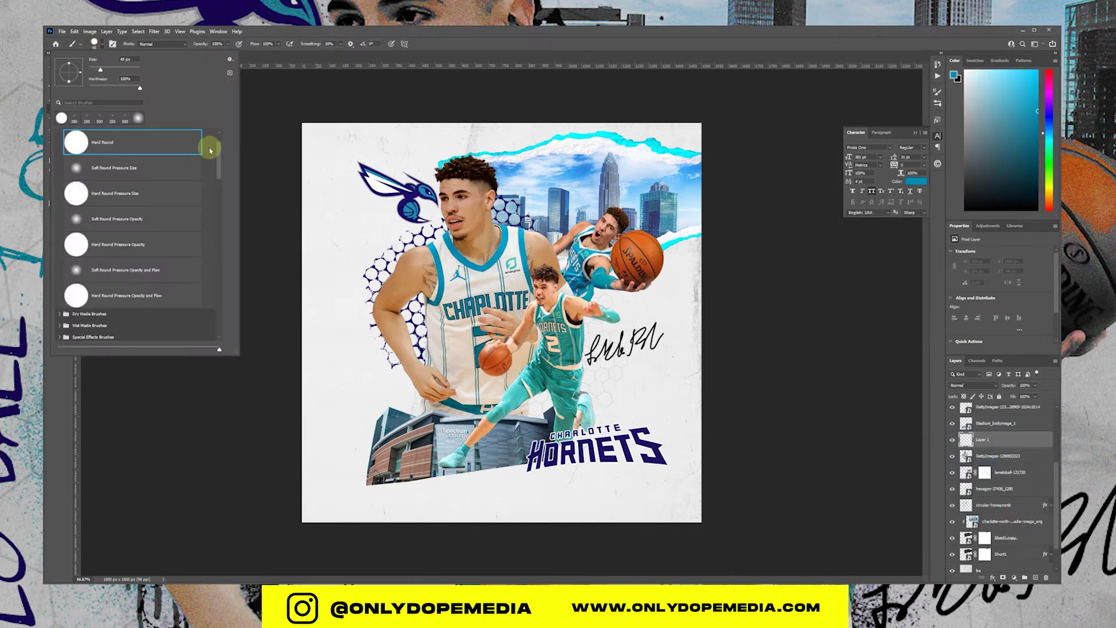
scroll(219, 137, "up", 1)
left_click(103, 103)
type("water")
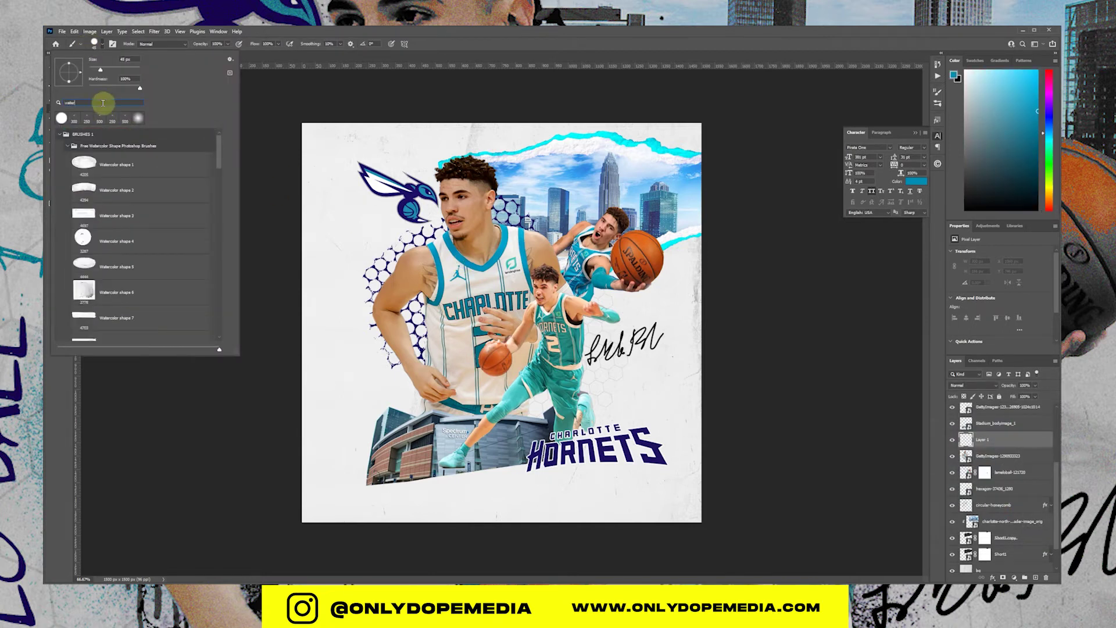
left_click_drag(217, 149, 217, 170)
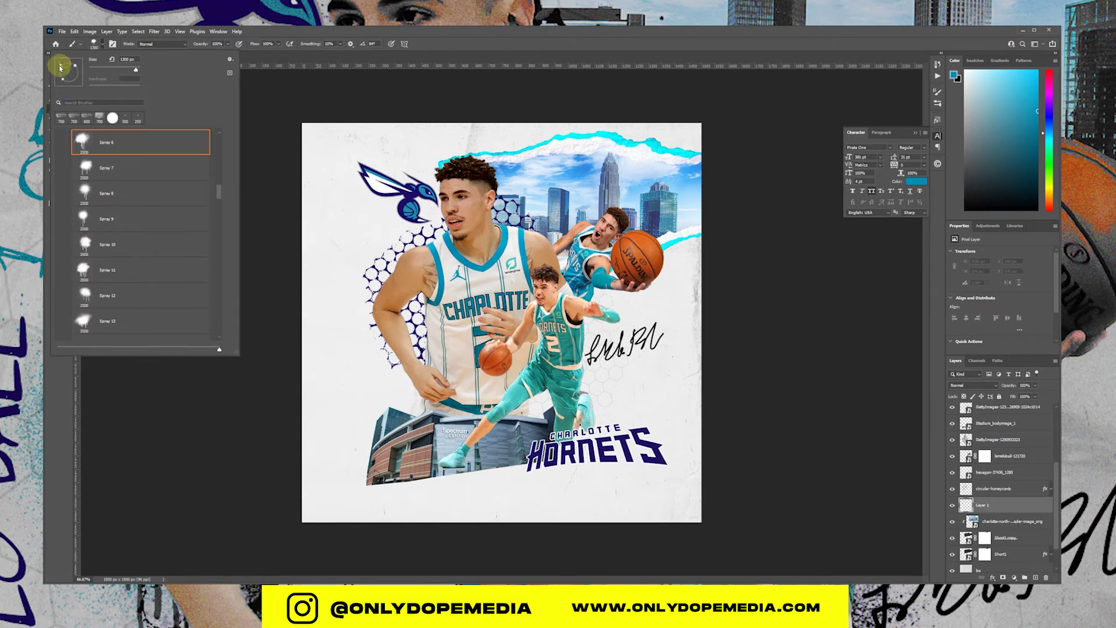
left_click(59, 73)
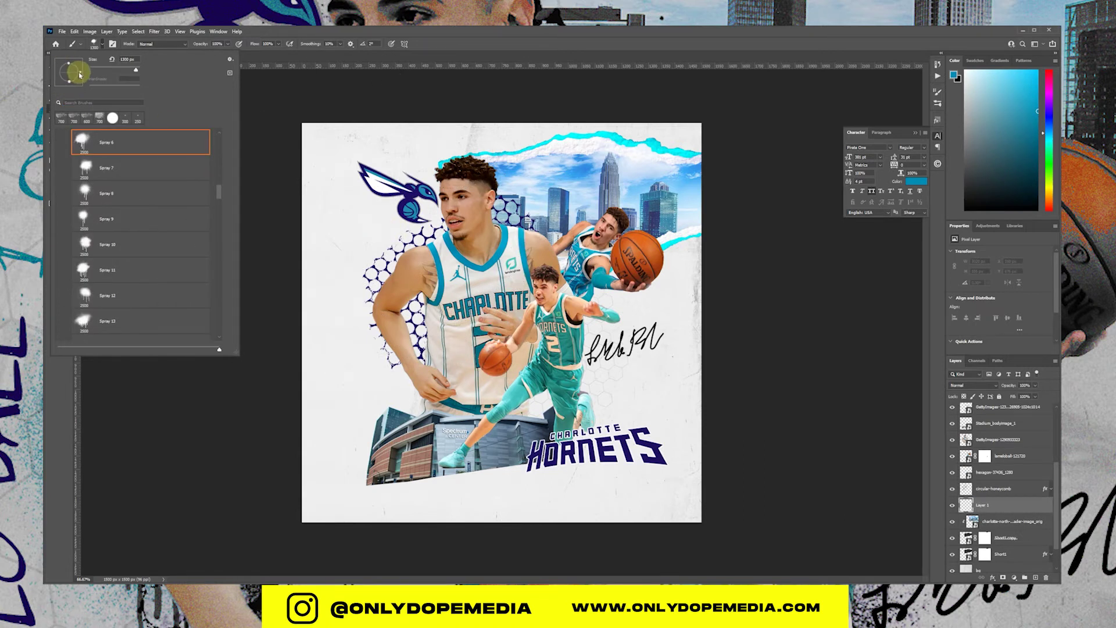
left_click(70, 84)
left_click_drag(69, 68, 69, 66)
left_click_drag(80, 75, 69, 72)
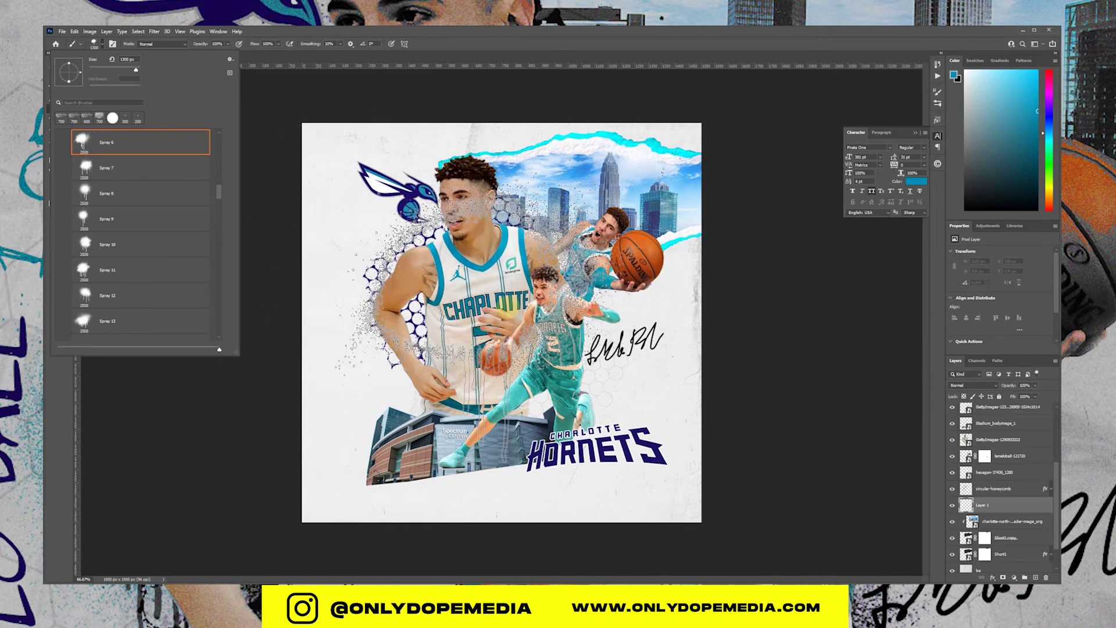
Step: Reduce the brush size and stamp one teal spray paint splash behind the large player's shoulder
key("Return")
key("bracketleft")
key("bracketleft")
key("bracketleft")
key("bracketleft")
key("bracketleft")
left_click(436, 274)
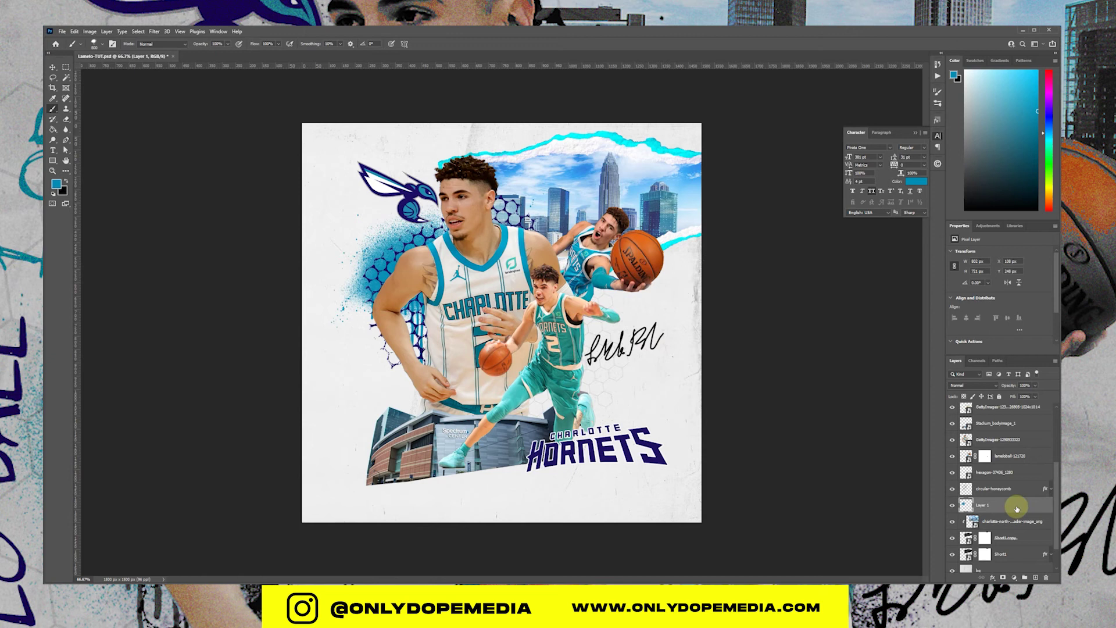
Step: Flip the teal spray paint horizontally and move it down beside the large player's arm
left_click(75, 31)
mouse_move(110, 214)
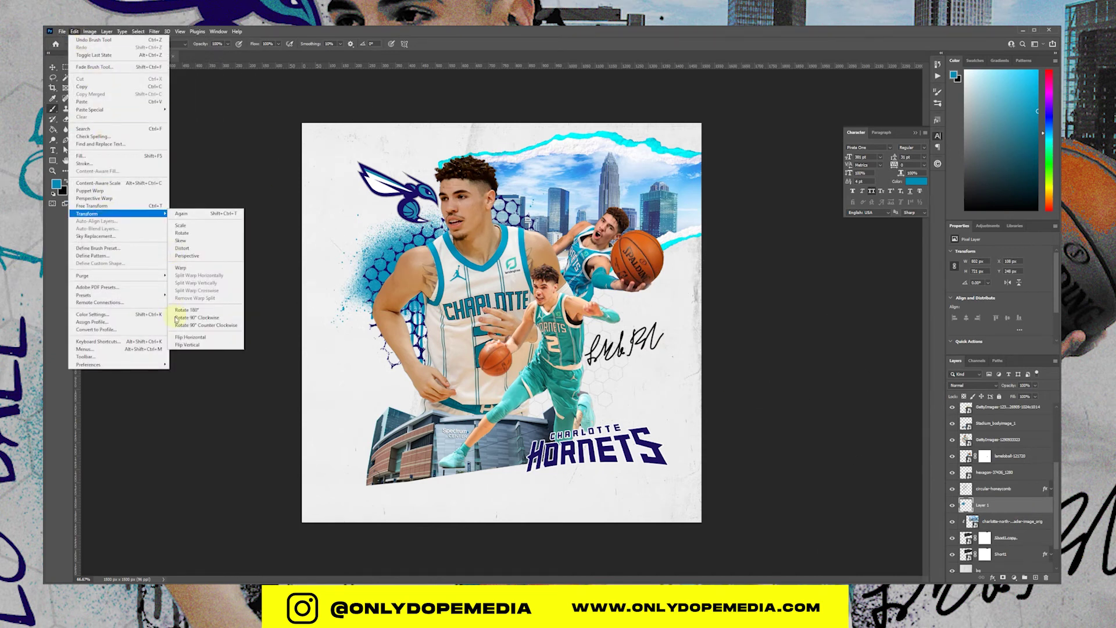
left_click(182, 338)
key("v")
mouse_move(447, 301)
left_mouse_down()
mouse_move(395, 296)
mouse_move(390, 339)
left_mouse_up()
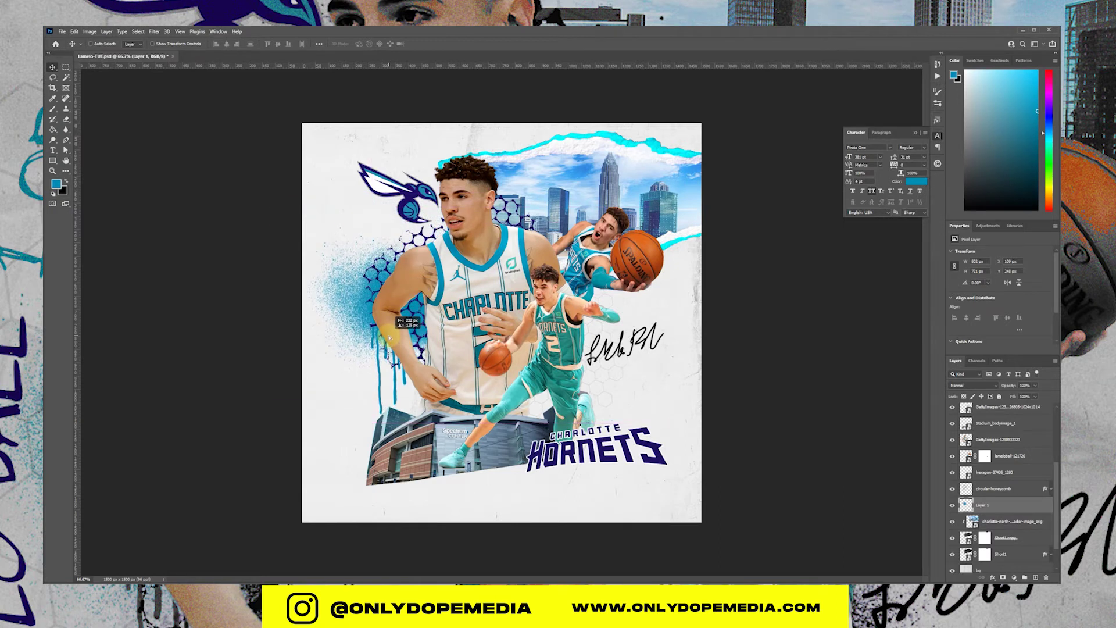
Step: Scale down the teal spray paint and tuck it behind the large player's arm over the honeycomb
key("ctrl+t")
left_click_drag(273, 319, 314, 318)
left_click_drag(313, 222, 355, 269)
key("Return")
mouse_move(458, 374)
left_mouse_down()
mouse_move(409, 381)
mouse_move(423, 364)
left_mouse_up()
Step: Set the brush colour to the dark purple sampled from the hornet logo
key("b")
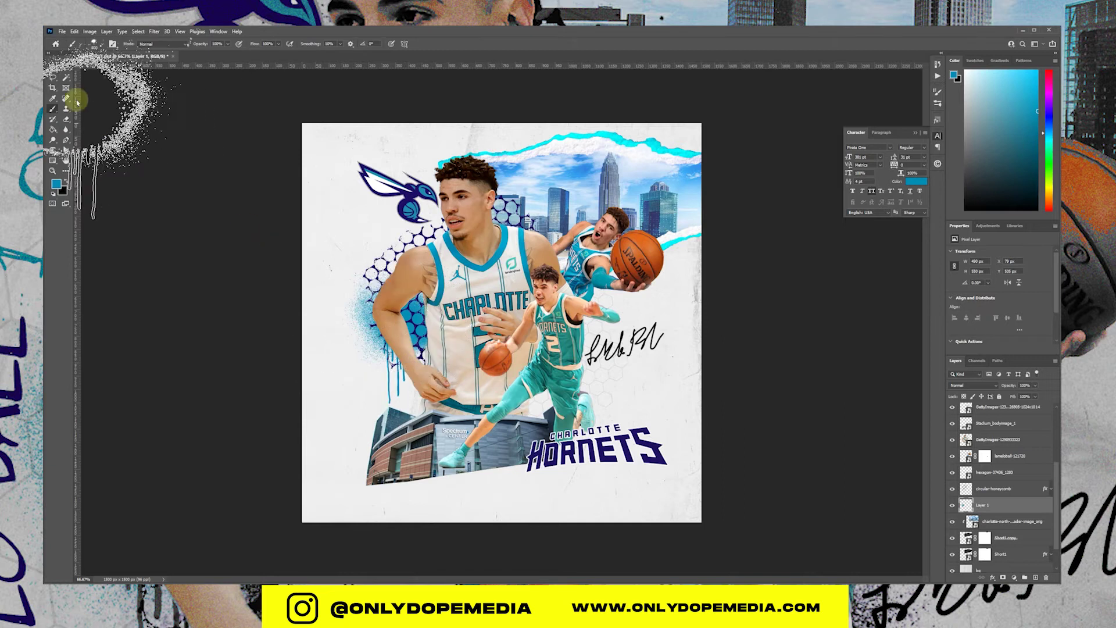
left_click(56, 185)
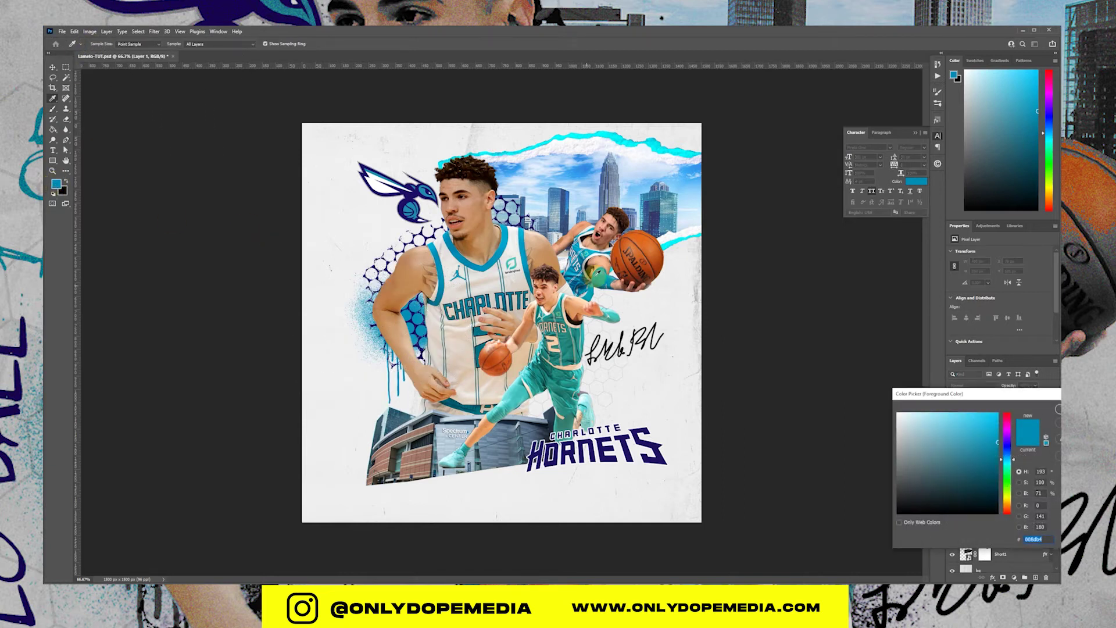
left_click(413, 196)
key("Return")
Step: Choose the Spraypaint 3 brush tip from the SpoonGraphics Spraypaint Set One
left_click(97, 44)
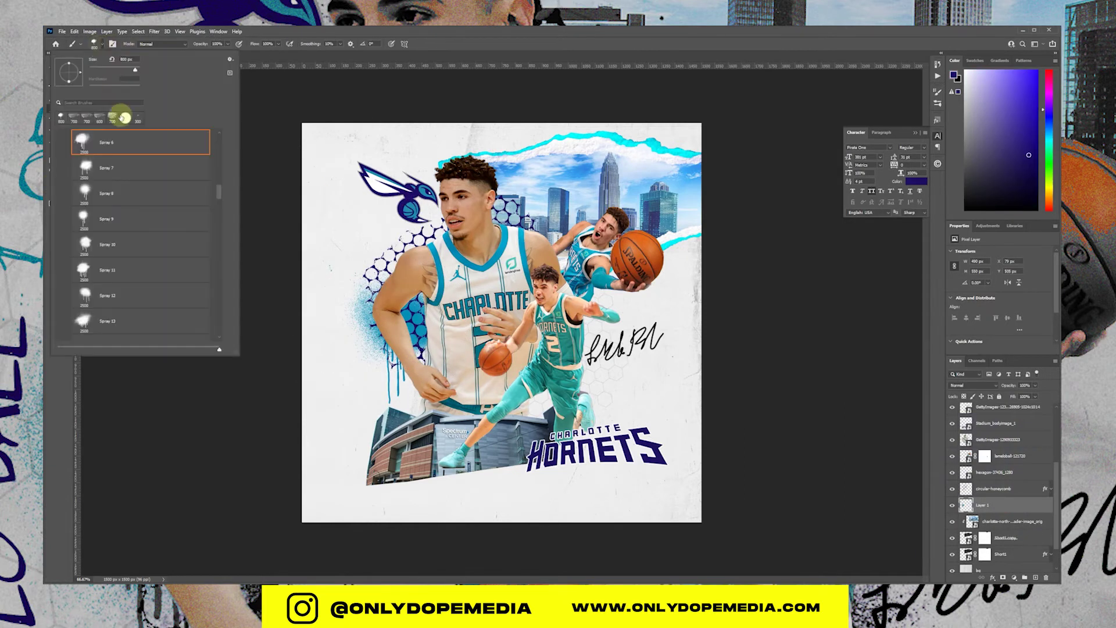
mouse_move(216, 202)
left_mouse_down()
mouse_move(222, 331)
mouse_move(221, 322)
left_mouse_up()
left_click(103, 212)
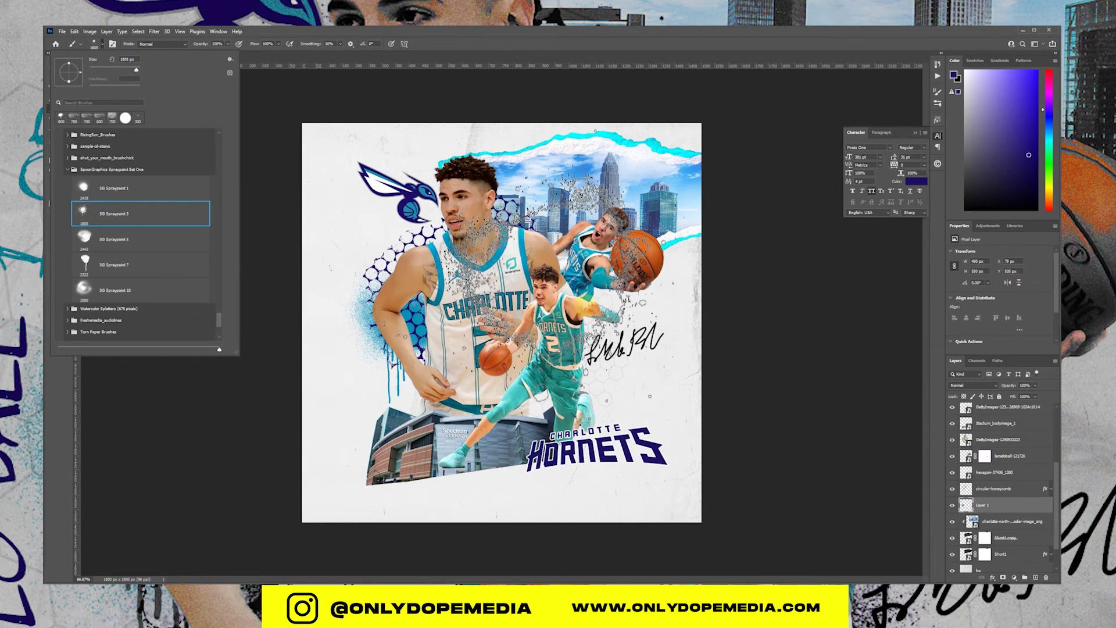
left_click(586, 306)
Step: Shrink the brush and stamp purple spray paint behind the dribbling player, between his outstretched arm and the signature
key("[")
key("[")
key("[")
key("[")
key("[")
key("[")
key("[")
key("[")
key("[")
key("[")
key("[")
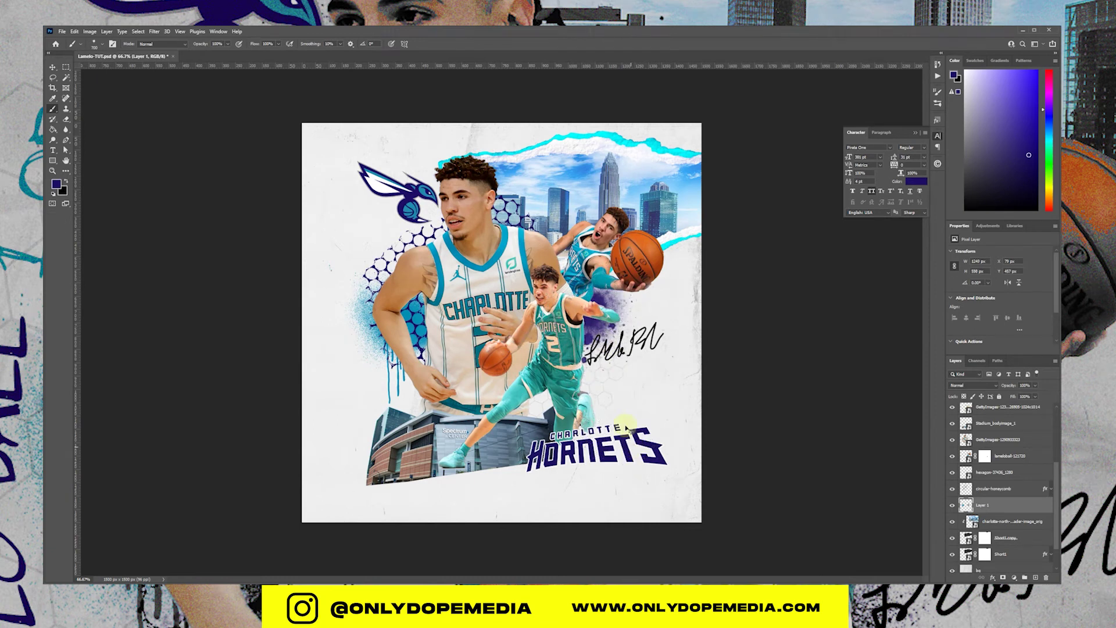
mouse_move(604, 302)
left_mouse_down()
mouse_move(750, 372)
mouse_move(442, 395)
mouse_move(512, 407)
mouse_move(575, 396)
mouse_move(573, 422)
left_mouse_up()
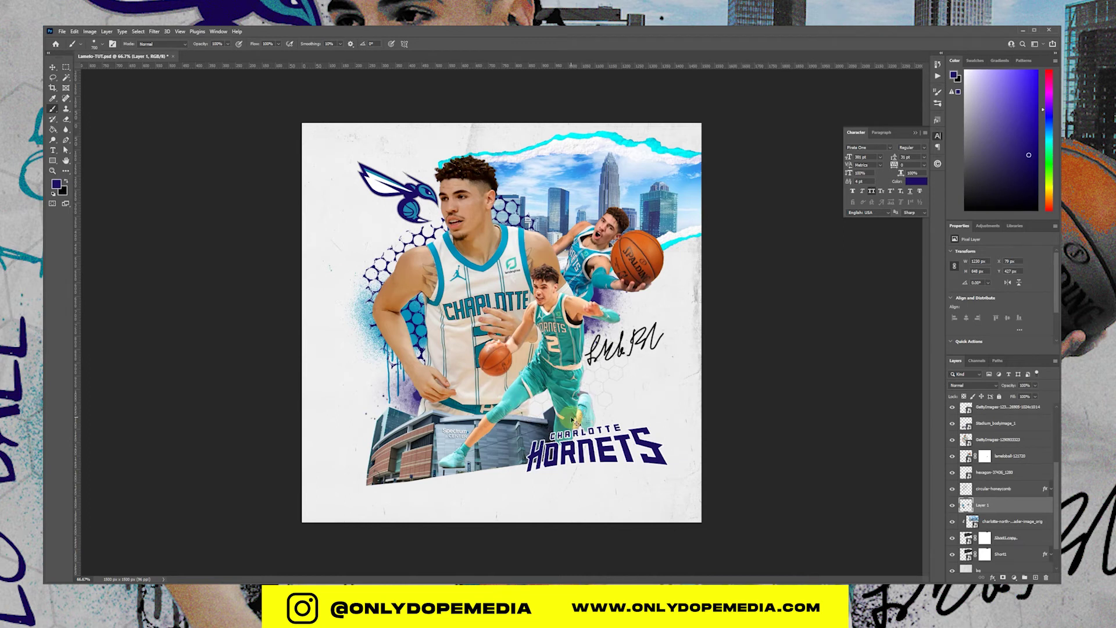
Step: Undo the last purple spray, rotate the brush tip, and stamp purple paint below the large player's elbow
key("ctrl+z")
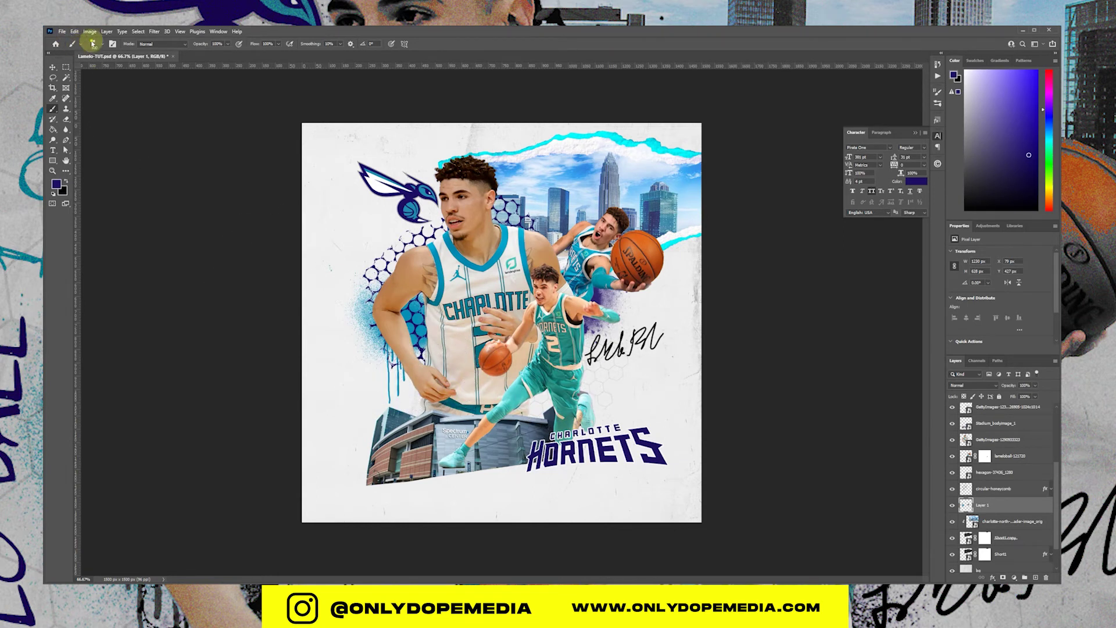
left_click(92, 43)
left_click(454, 389)
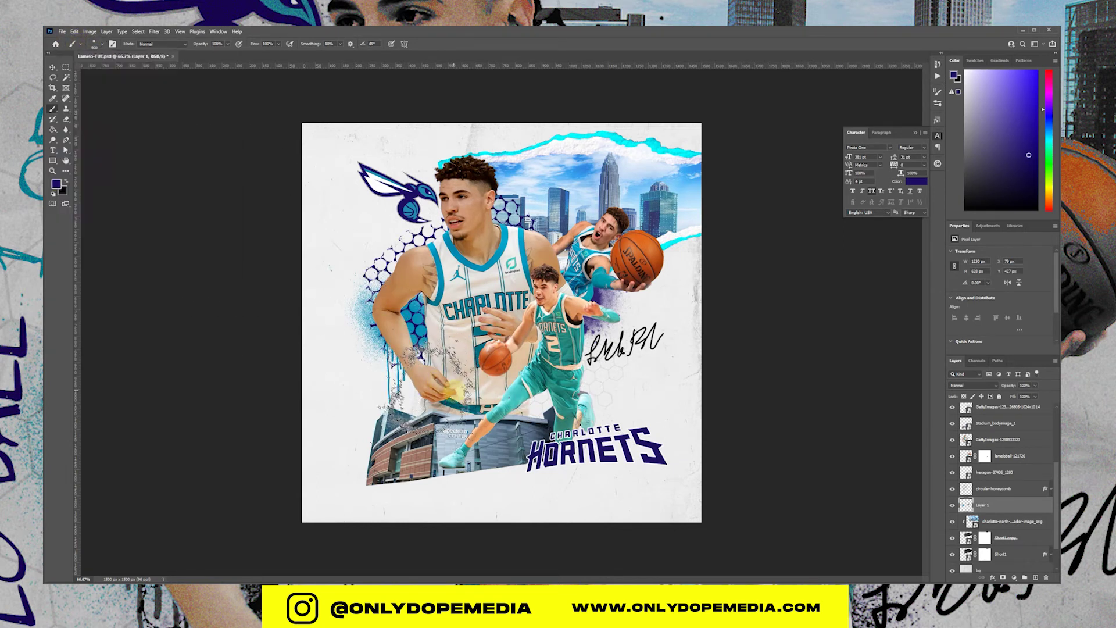
left_click(434, 401)
left_click(601, 306)
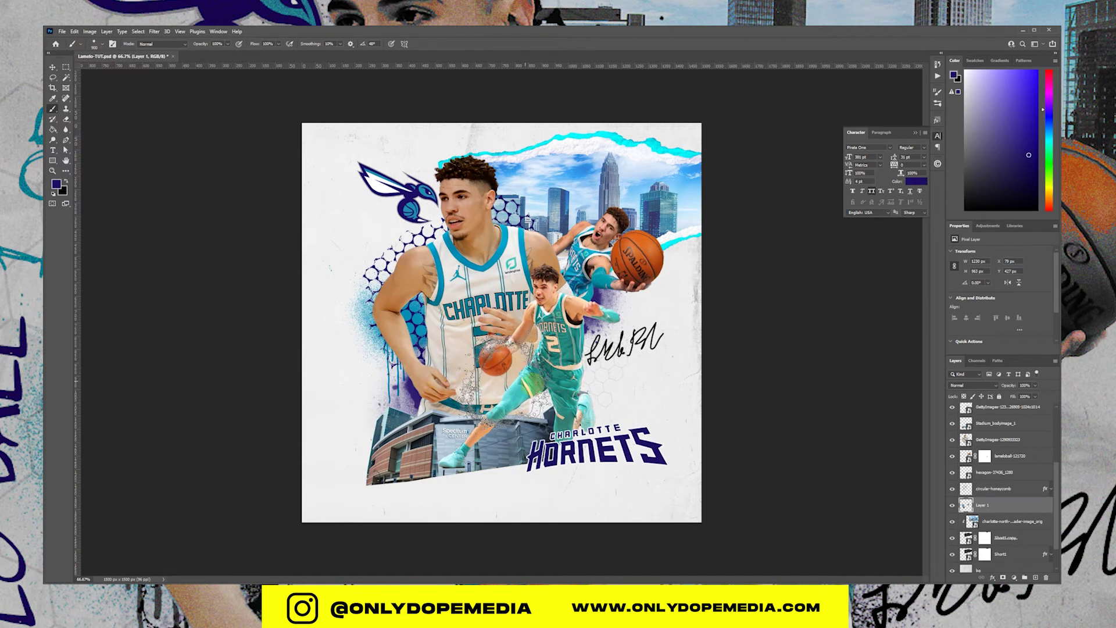
Step: Choose a dripping spray brush, stamp purple drips behind the Hornets wordmark, and swap the foreground and background colours
left_click(94, 46)
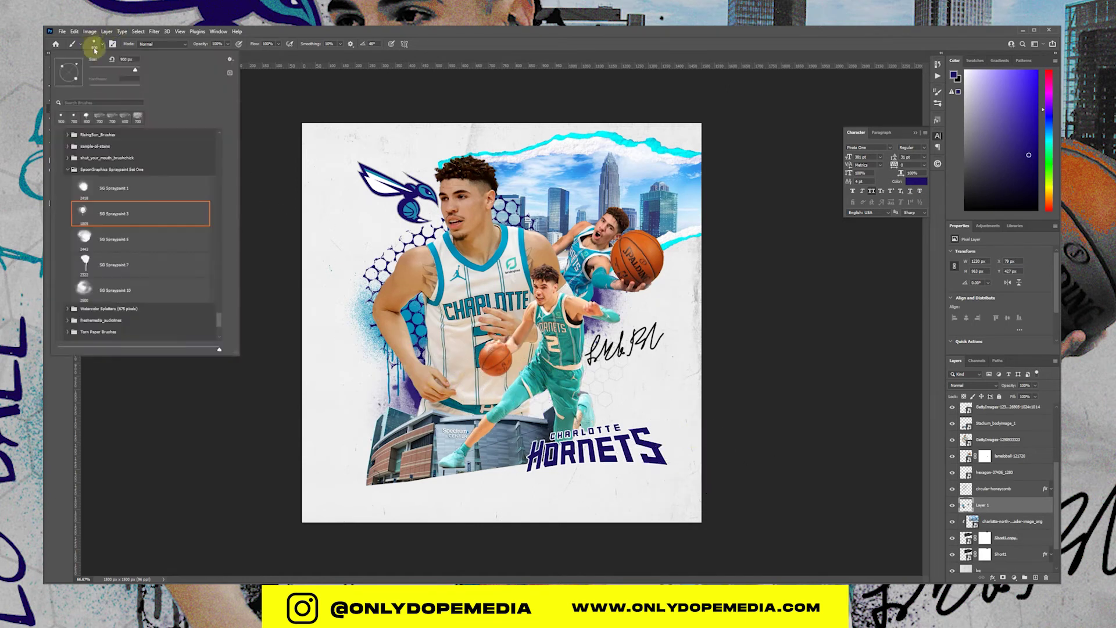
left_click_drag(220, 324, 224, 207)
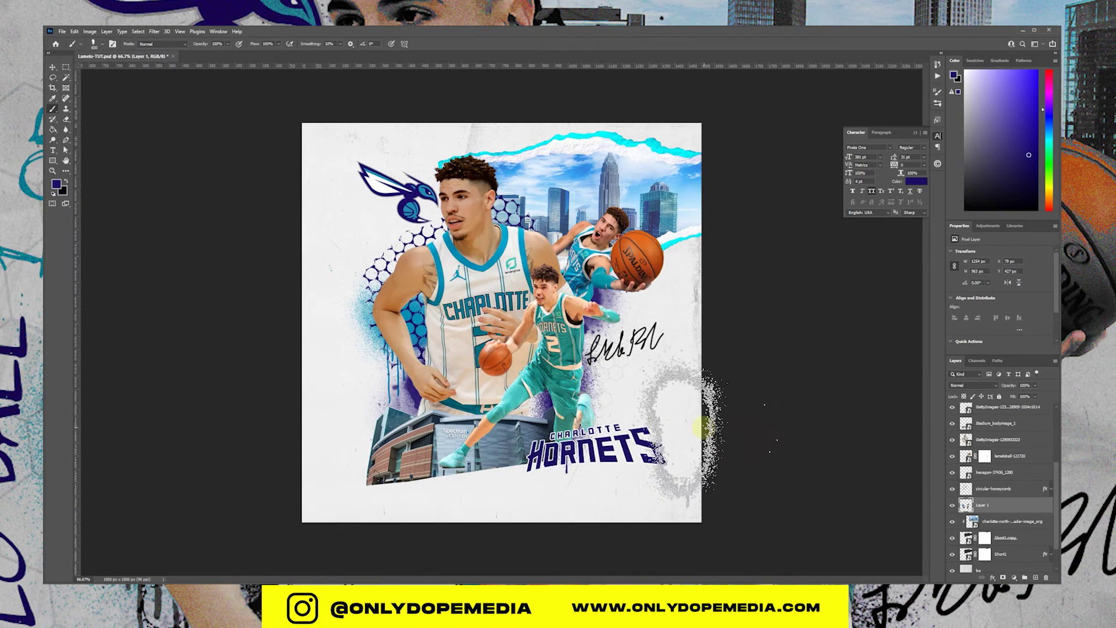
key("x")
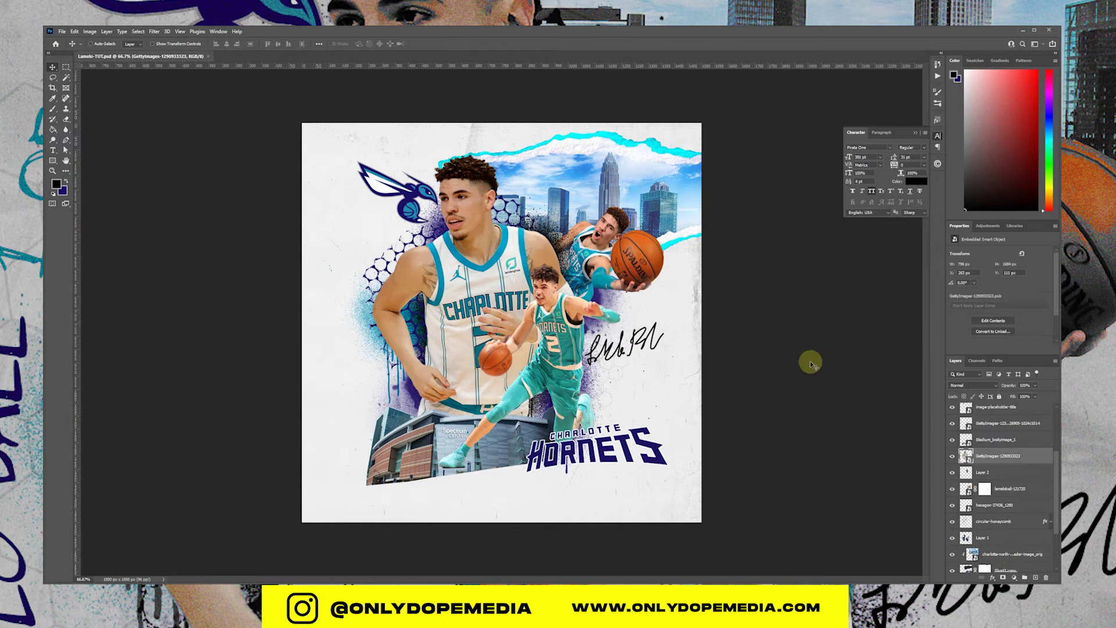
Step: Add a Gradient Map adjustment above the large player with the Basics black-to-white preset and set its blending mode to Darker Color
left_click(1014, 577)
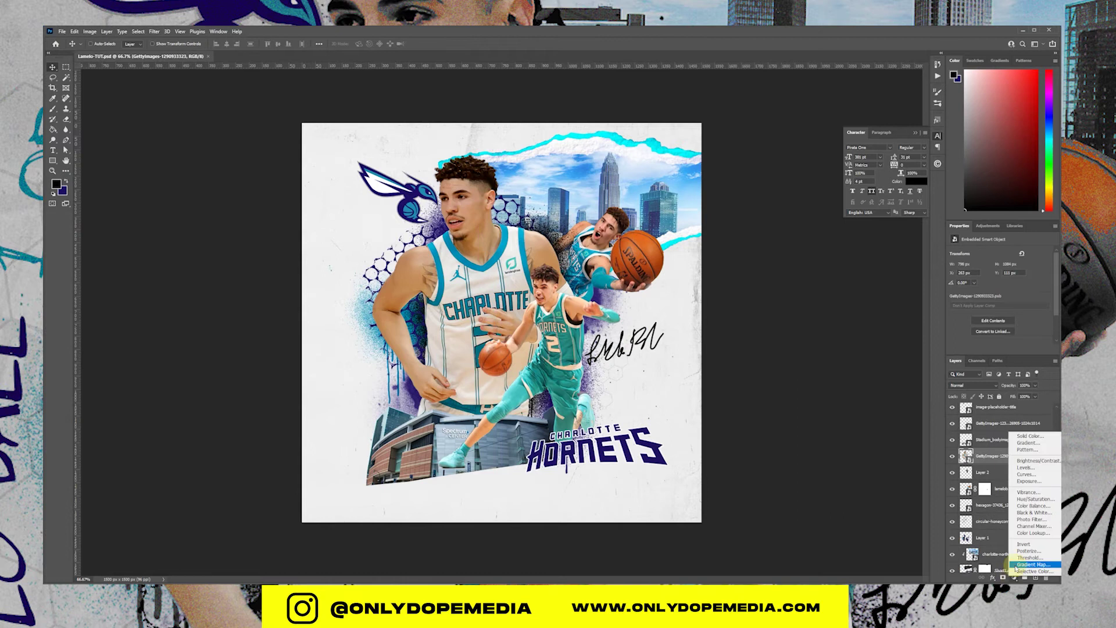
left_click(1017, 565)
left_click(971, 255)
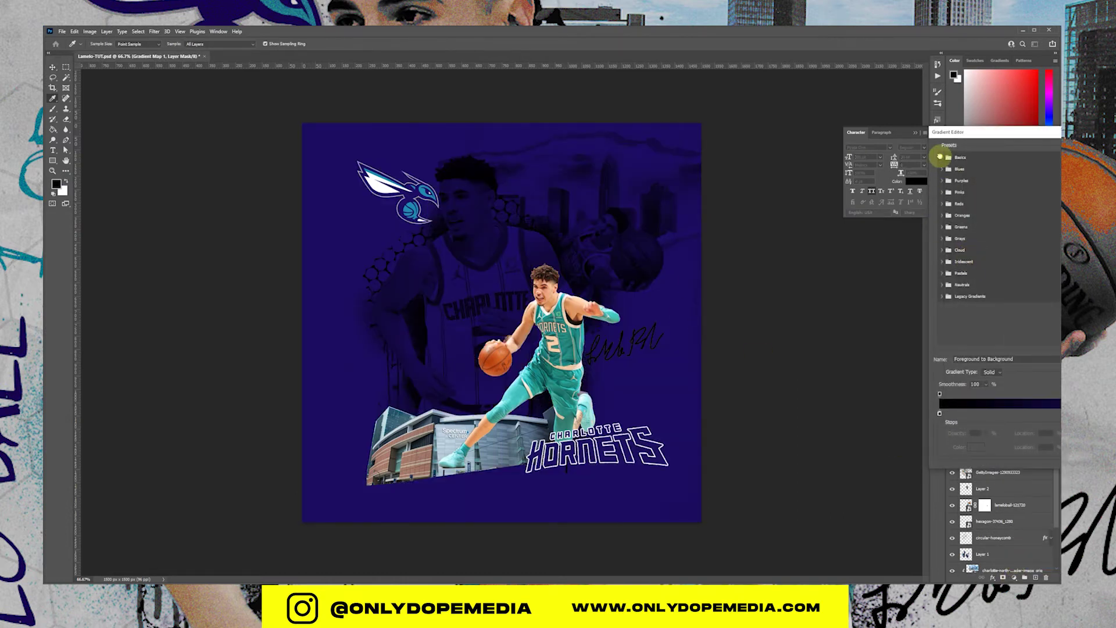
left_click(942, 157)
left_click(951, 170)
key("Return")
left_click(998, 458)
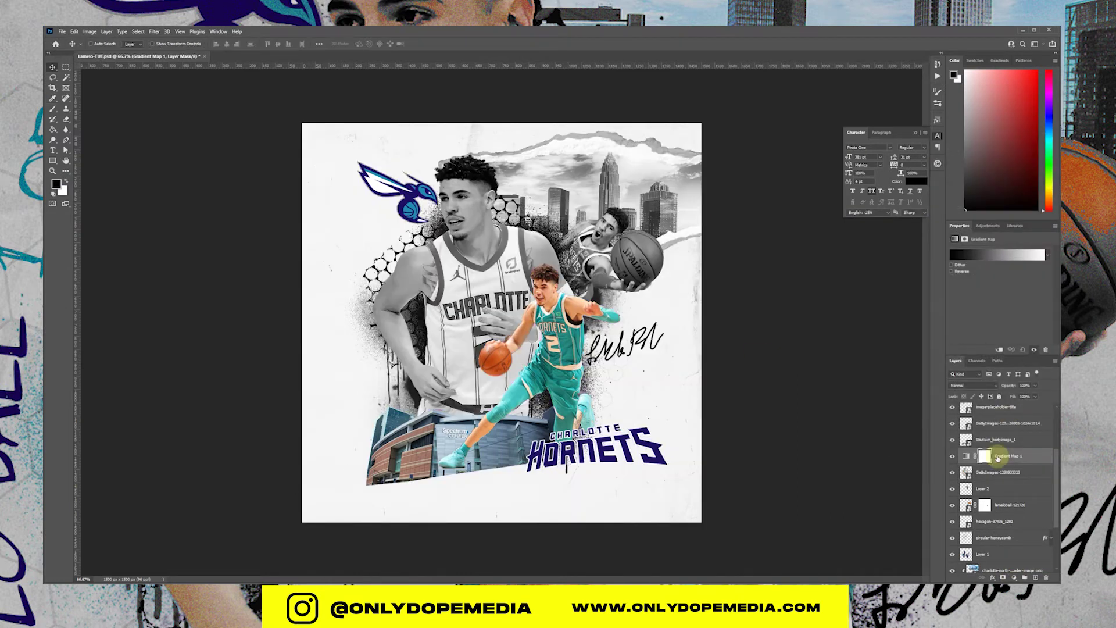
left_click(977, 386)
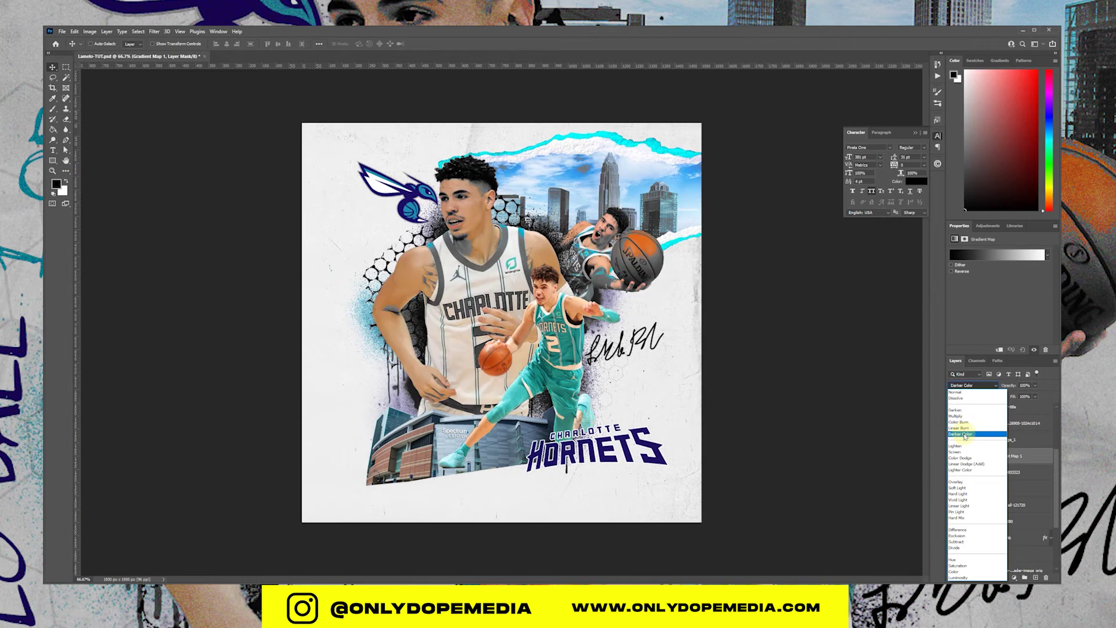
left_click(961, 435)
Step: Select the large player's jersey lettering with the Magic Wand, paint it black on the gradient map's mask with a round brush, and deselect
key("w")
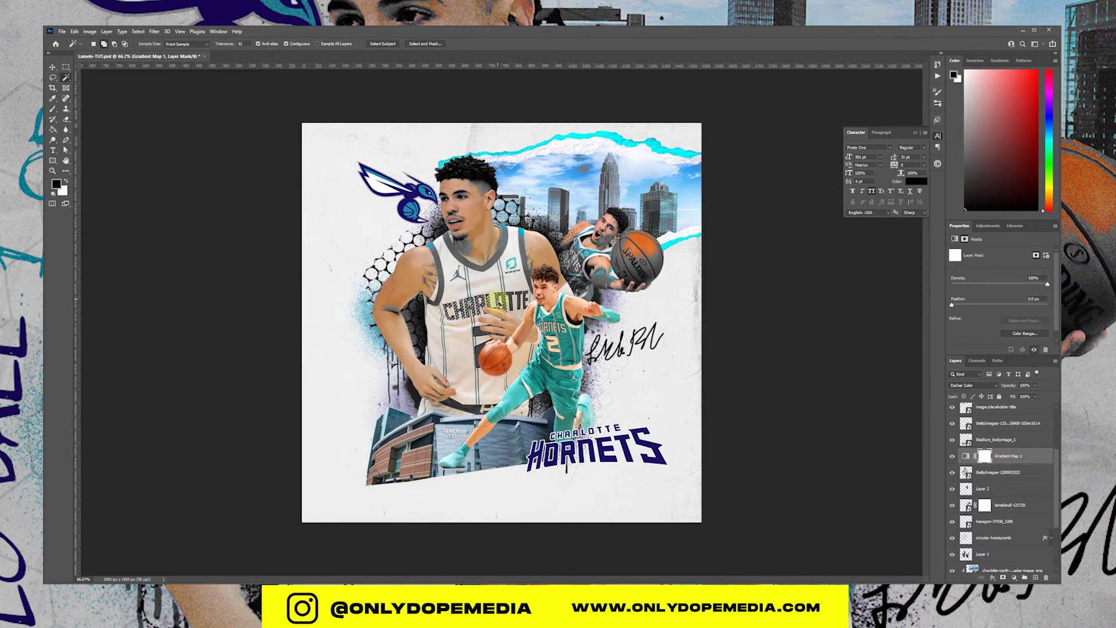
key("b")
left_click(100, 44)
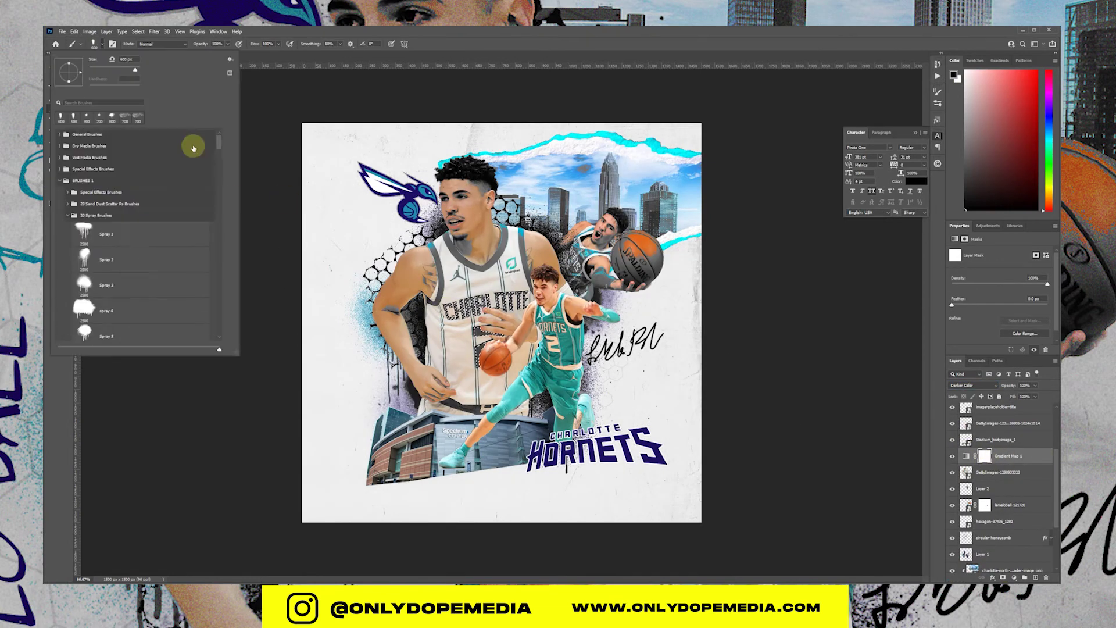
double_click(70, 138)
left_click_drag(500, 316, 459, 336)
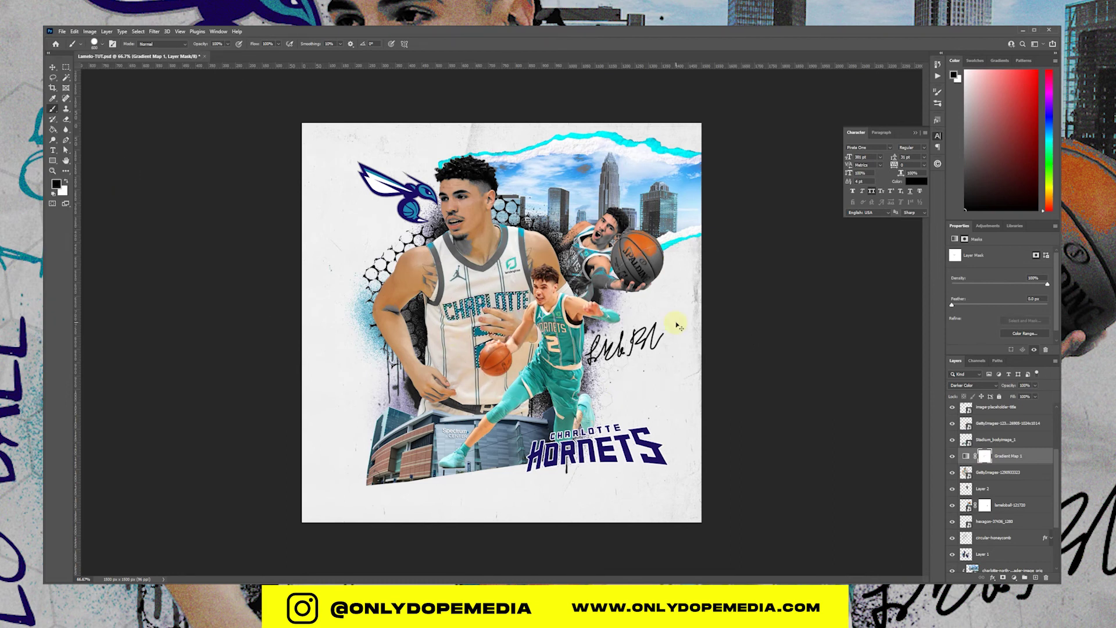
key("ctrl+d")
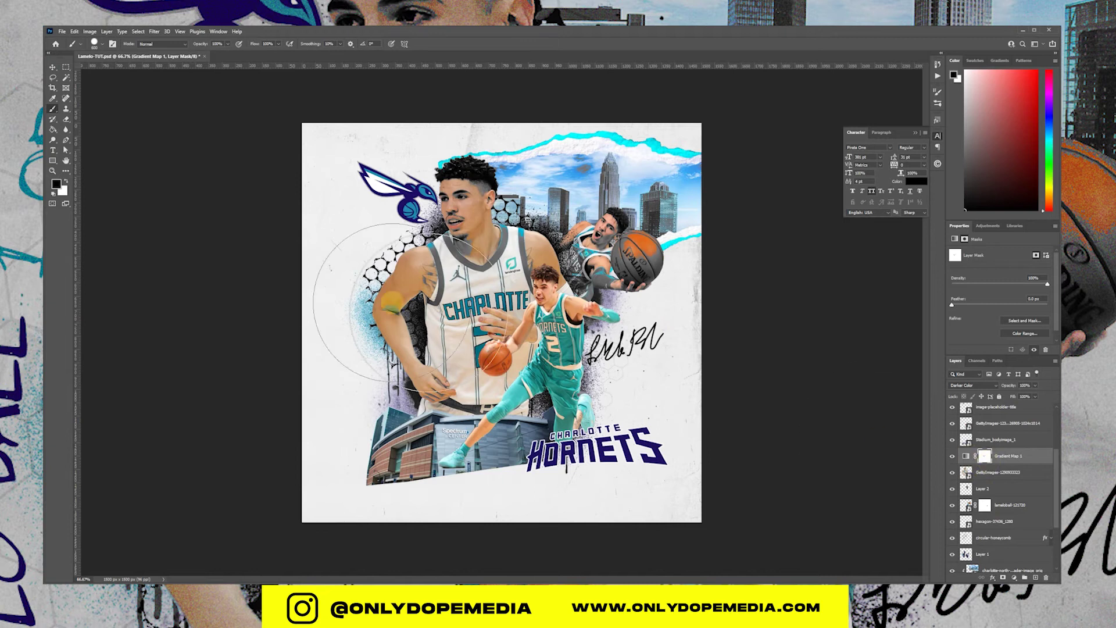
Step: Select the large player's collar and armhole trim with the Magic Wand and paint it black on the gradient map's mask
left_click(66, 78)
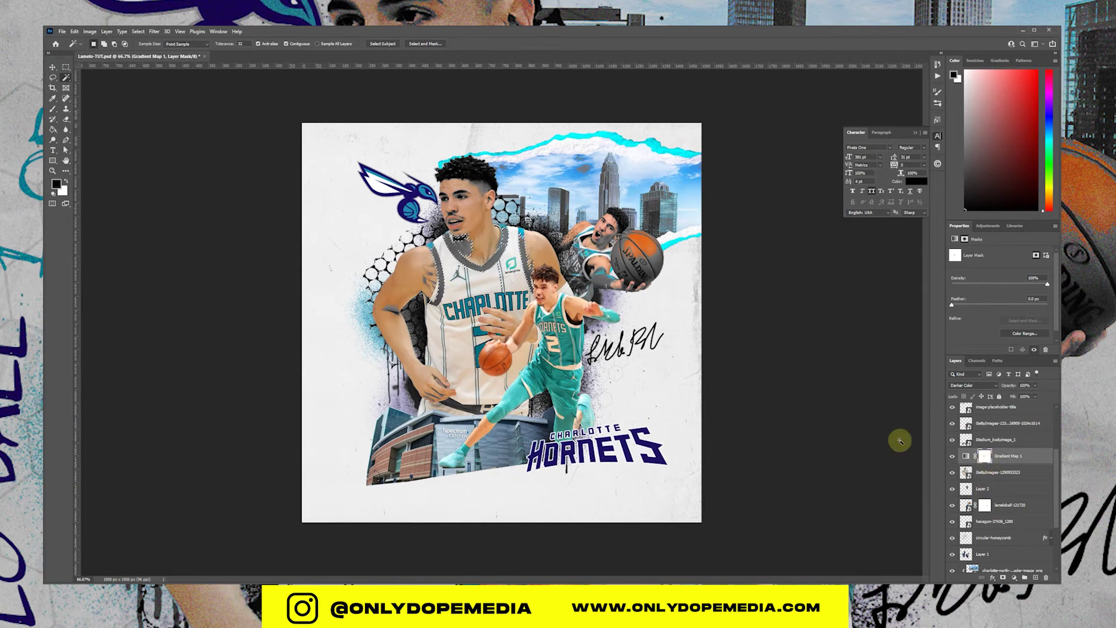
key("b")
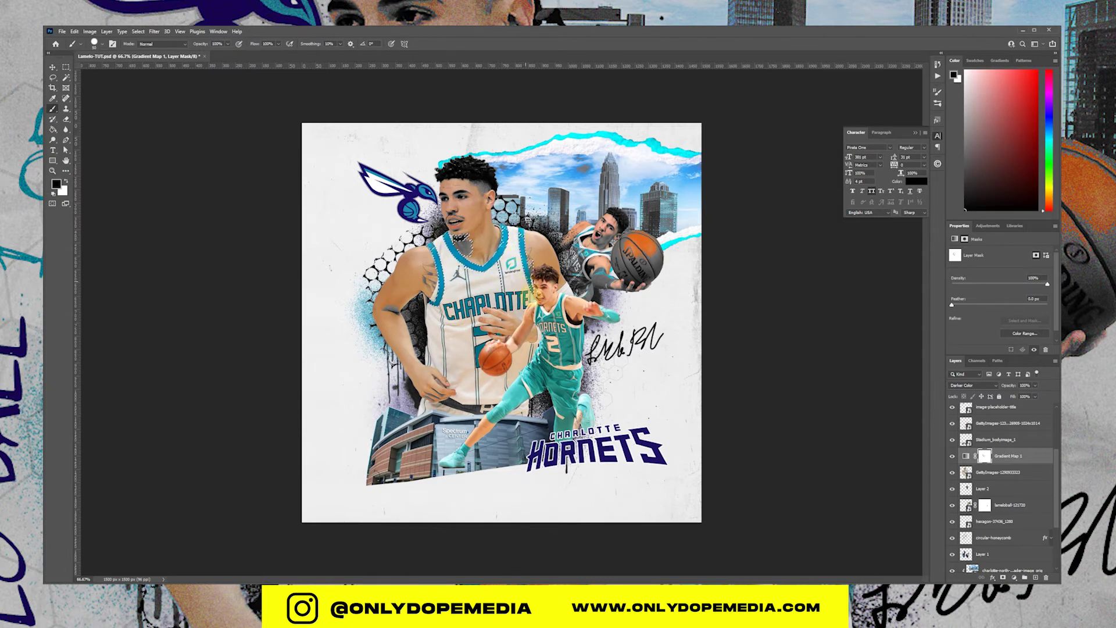
key("v")
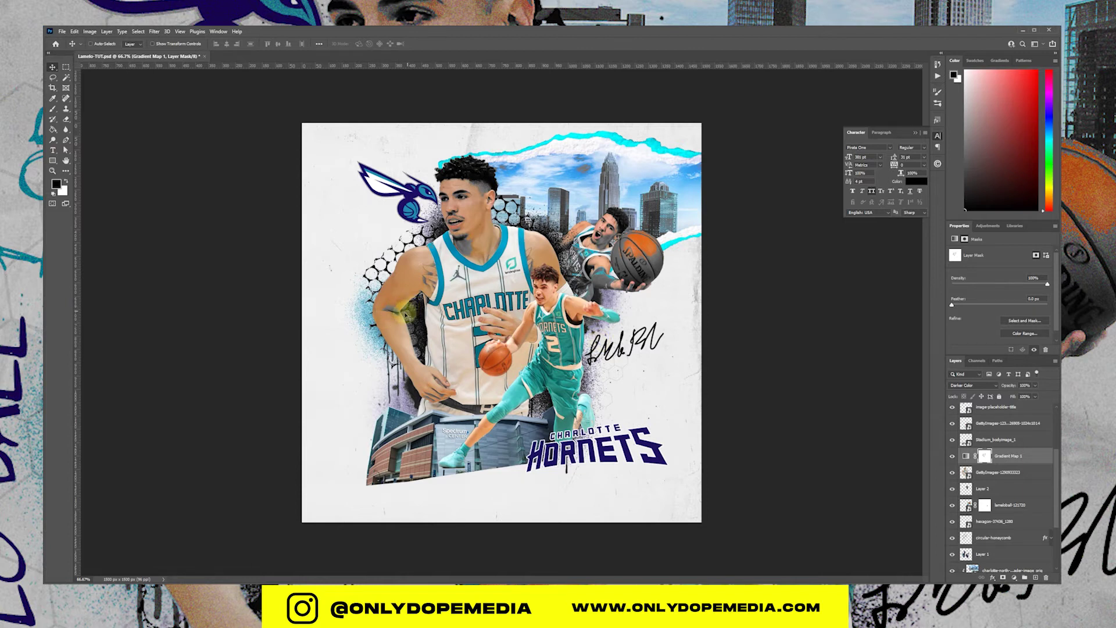
Step: Paint white over the held-out basketball on the gradient map's mask and move the adjustment above the dribbling player's layer
key("b")
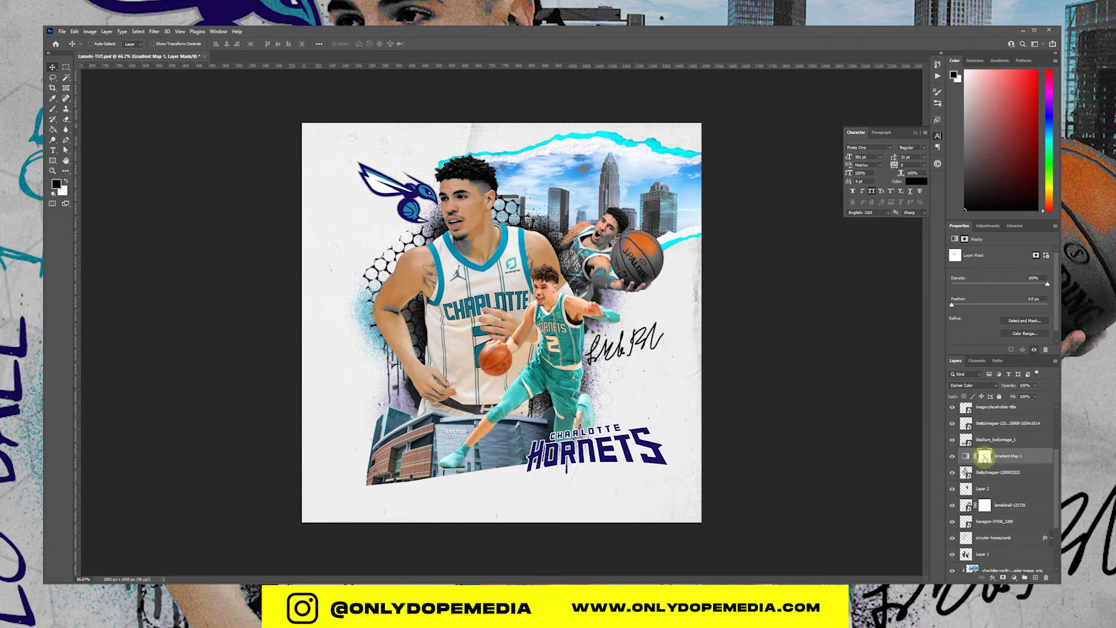
key("x")
left_click_drag(633, 241, 632, 259)
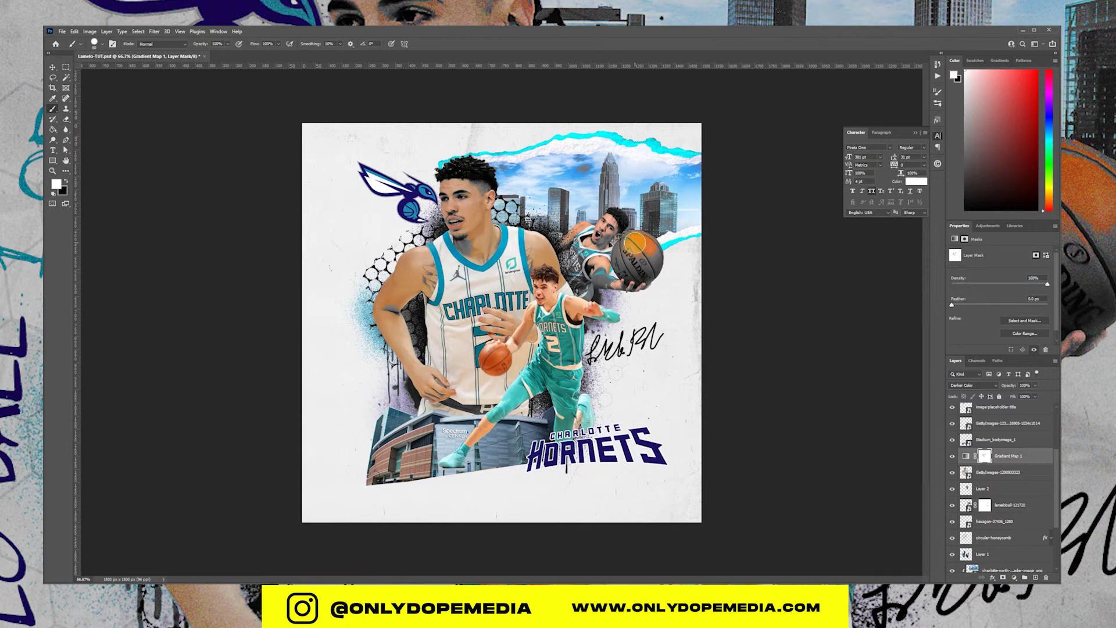
scroll(1024, 462, "up", 3)
left_click_drag(1023, 503, 1021, 464)
Step: Convert the arena photo to black and white and strengthen its contrast
left_click(1027, 507)
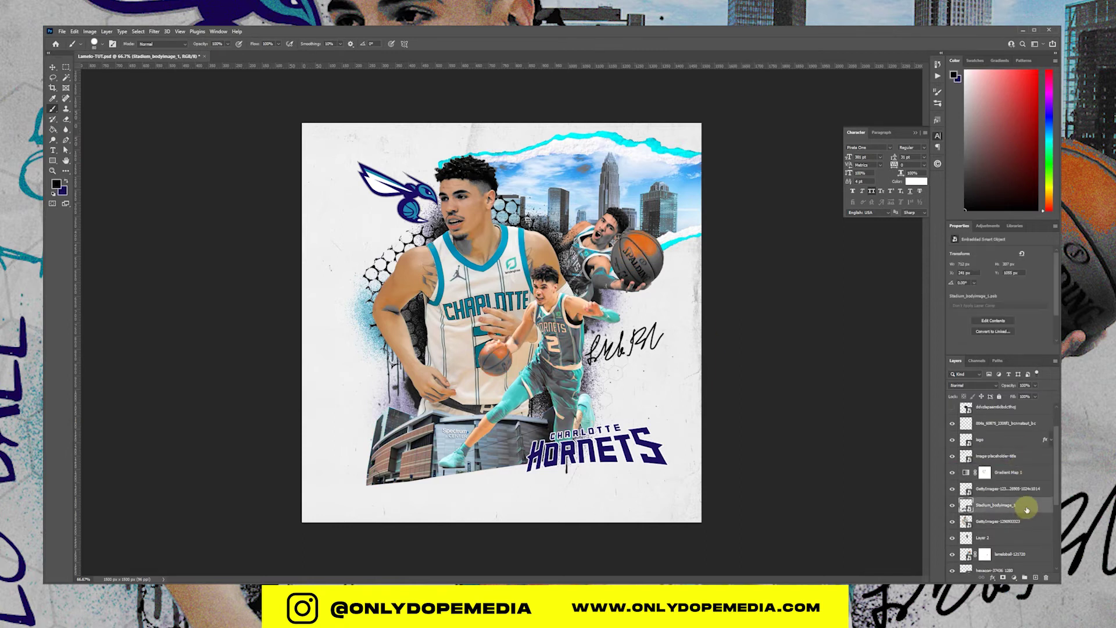
left_click(182, 110)
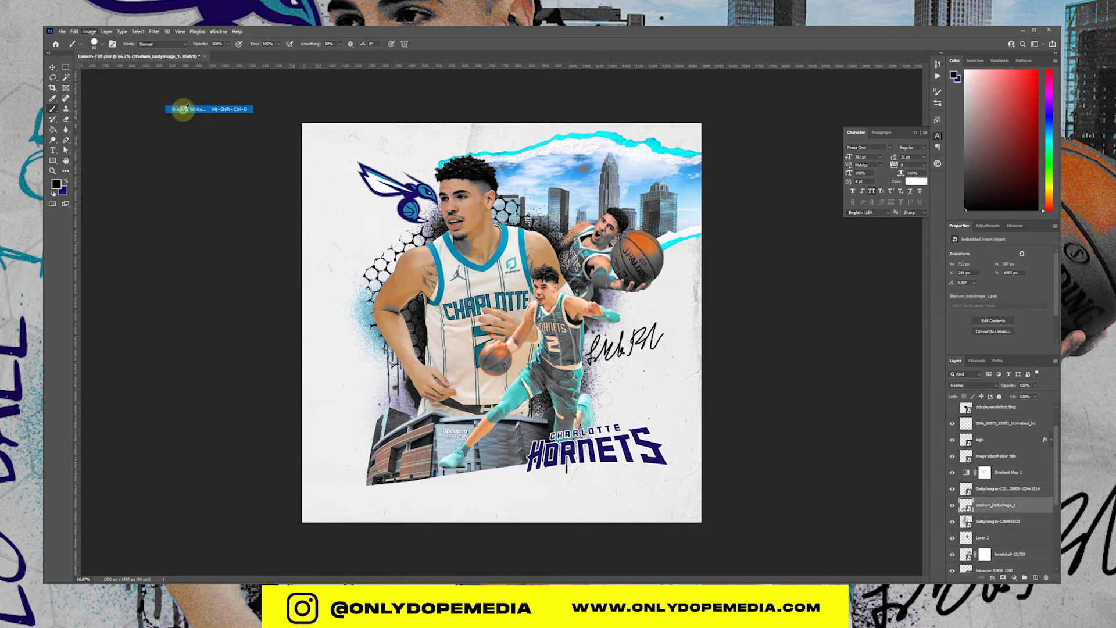
key("Return")
left_click(90, 32)
mouse_move(105, 51)
left_click(177, 60)
left_click_drag(657, 252, 715, 252)
key("Return")
Step: Duplicate the gradient map, keeping the copy at Darker Color, and set the lower gradient map's blending mode to Overlay
left_click(1051, 505)
left_click(1029, 474)
left_click(973, 384)
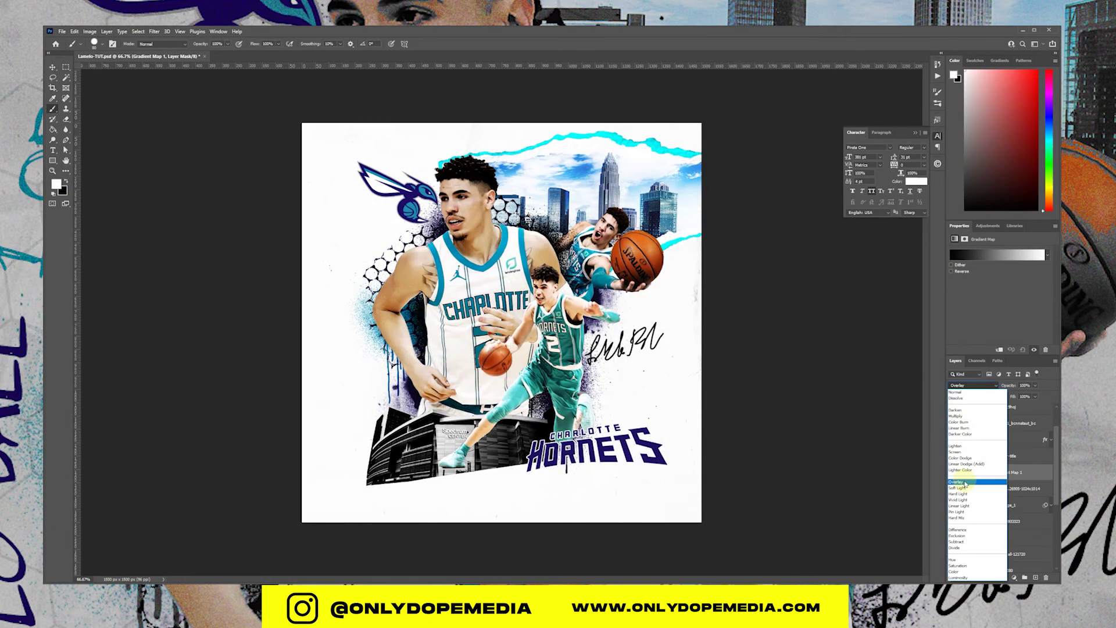
left_click(959, 392)
left_click(965, 385)
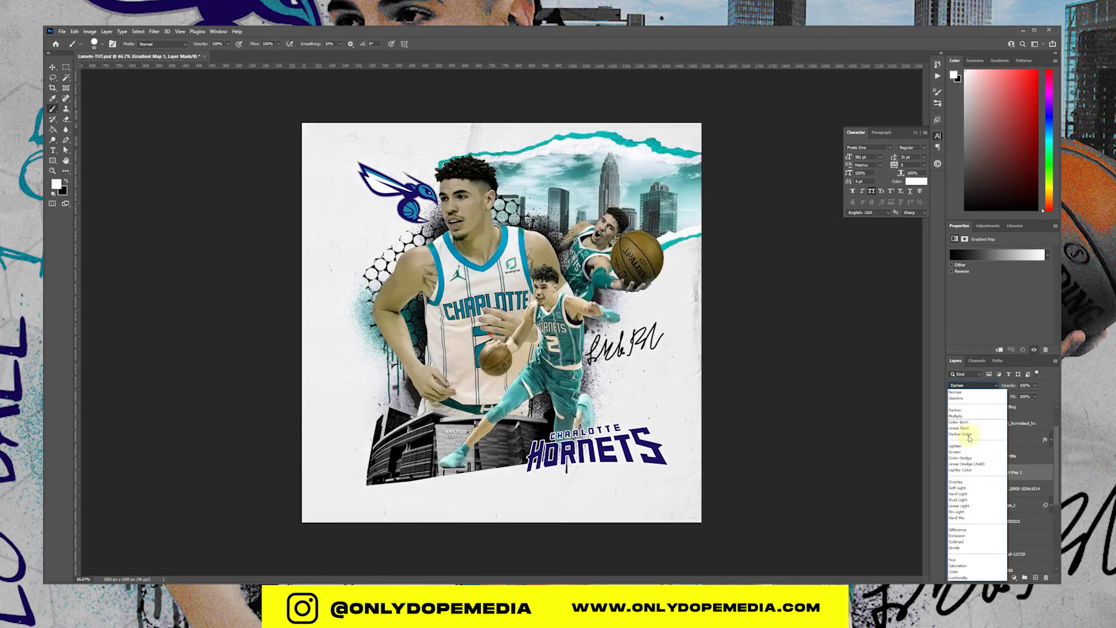
left_click(959, 481)
key("ctrl+j")
left_click(1030, 489)
left_click(973, 385)
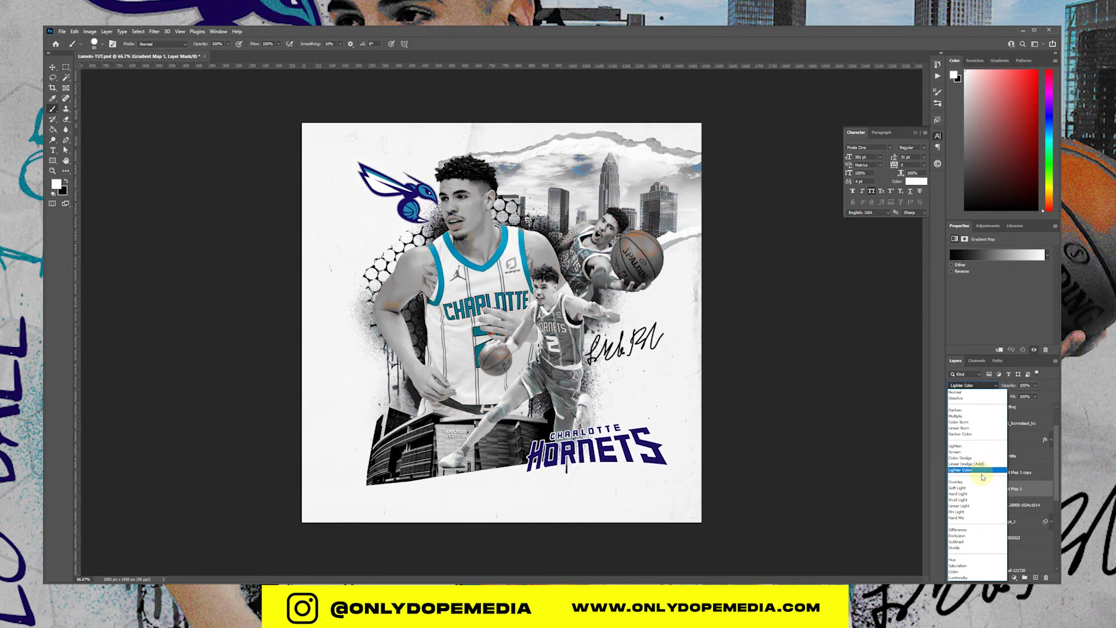
left_click(956, 482)
Step: Paint black on the upper gradient map's mask over the uniforms of the dribbling player and the player reaching out with the ball
left_click(984, 477)
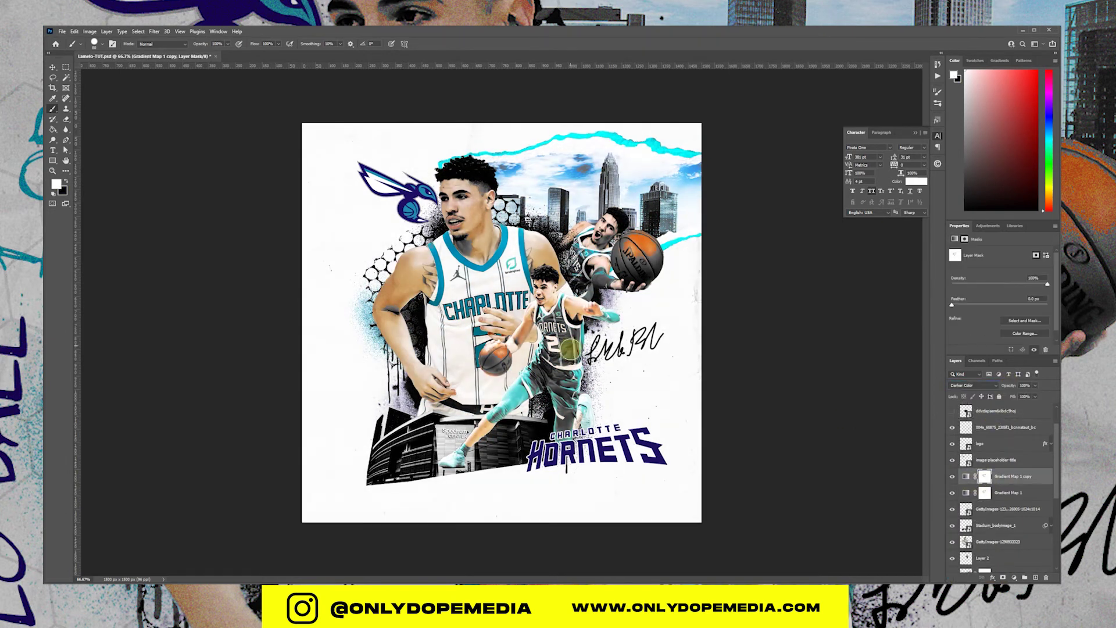
key("x")
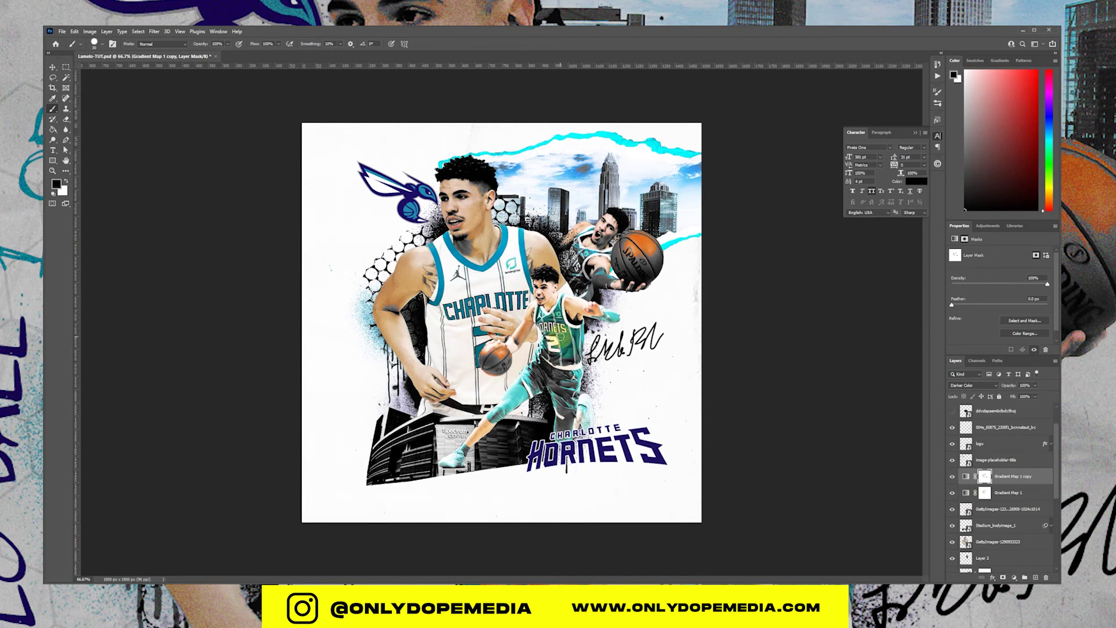
mouse_move(560, 364)
left_mouse_down()
mouse_move(569, 393)
mouse_move(560, 417)
mouse_move(568, 392)
mouse_move(522, 396)
left_mouse_up()
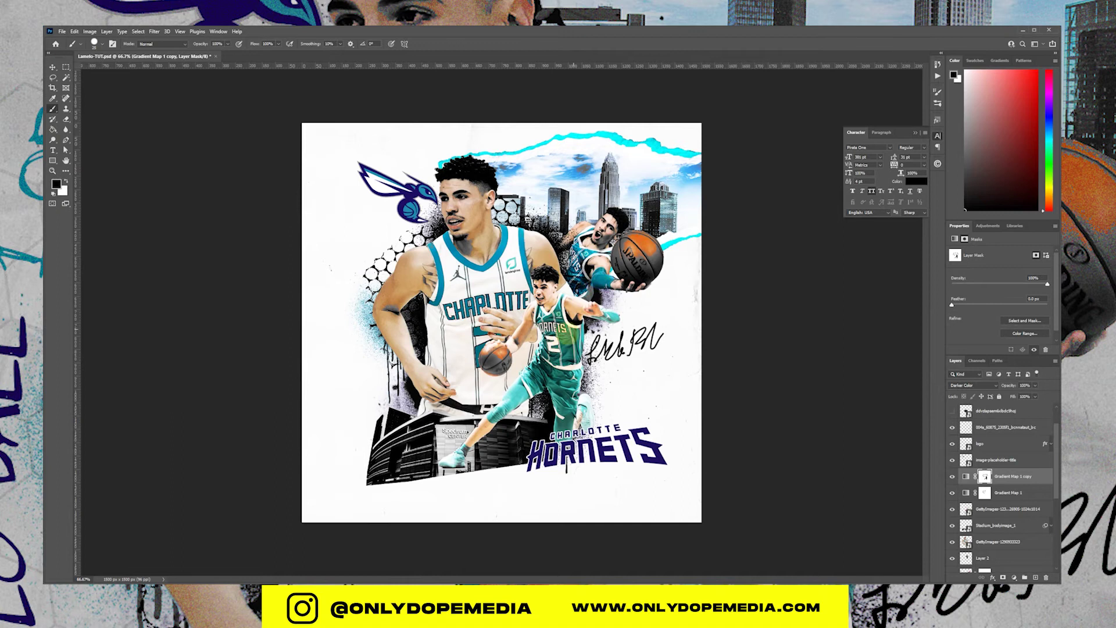
Step: Apply Hue/Saturation to the dribbling player's layer with hue +18, saturation -18 and lightness +4
left_click(1006, 492)
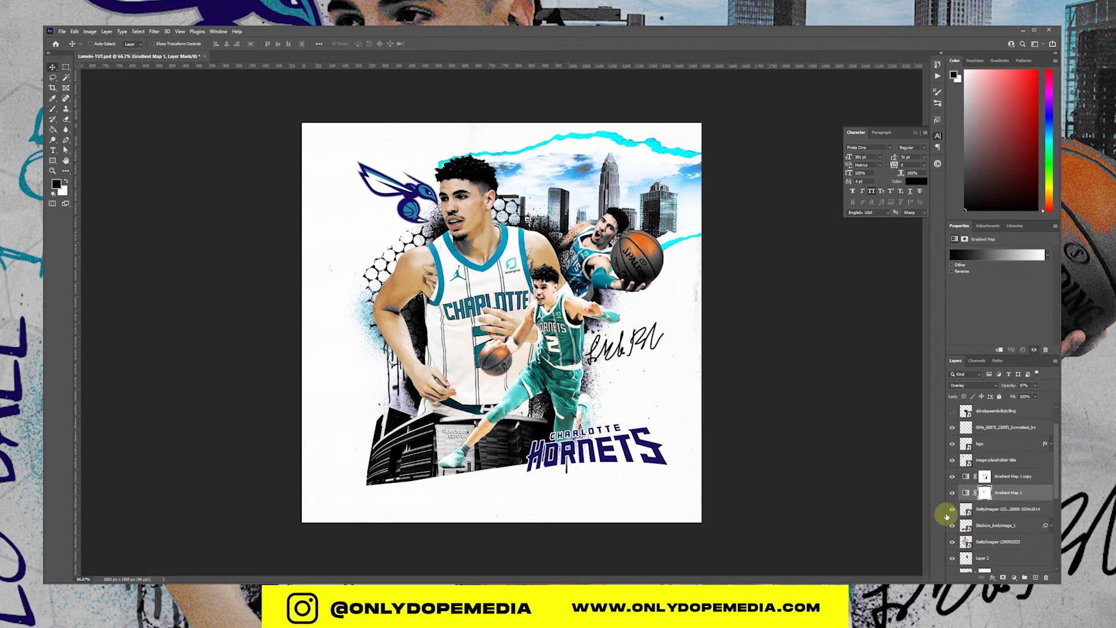
left_click(966, 510)
left_click(90, 31)
mouse_move(102, 51)
left_click(192, 95)
left_click_drag(707, 217, 713, 217)
left_click_drag(707, 257, 712, 257)
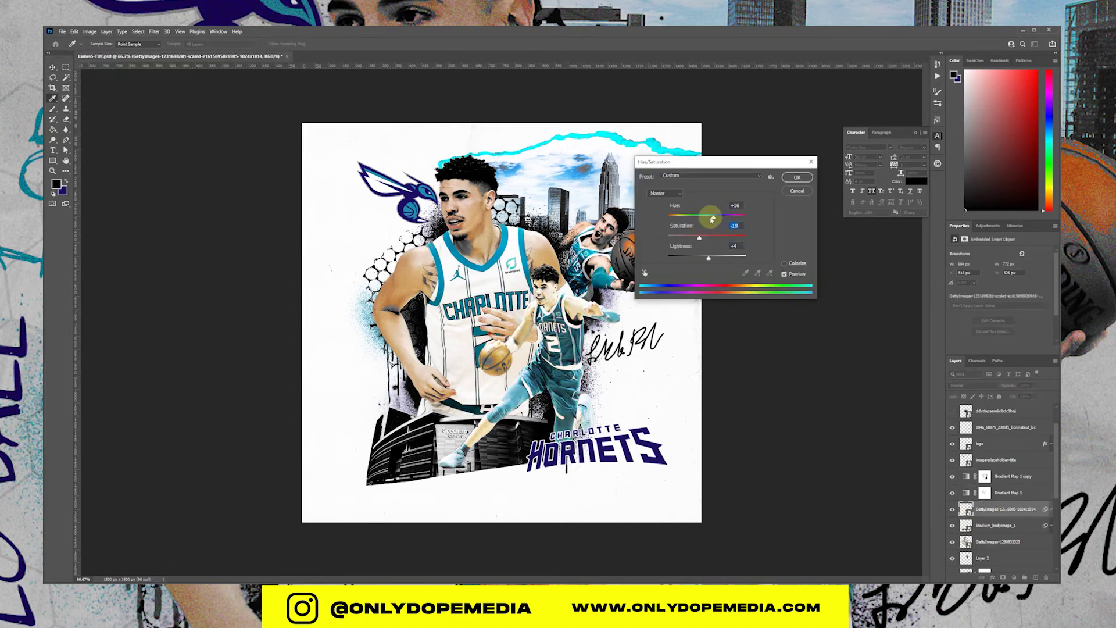
key("Return")
Step: Mask the Hue/Saturation filter off the dribbling player's arm and basketball with the brush, and save the document
key("b")
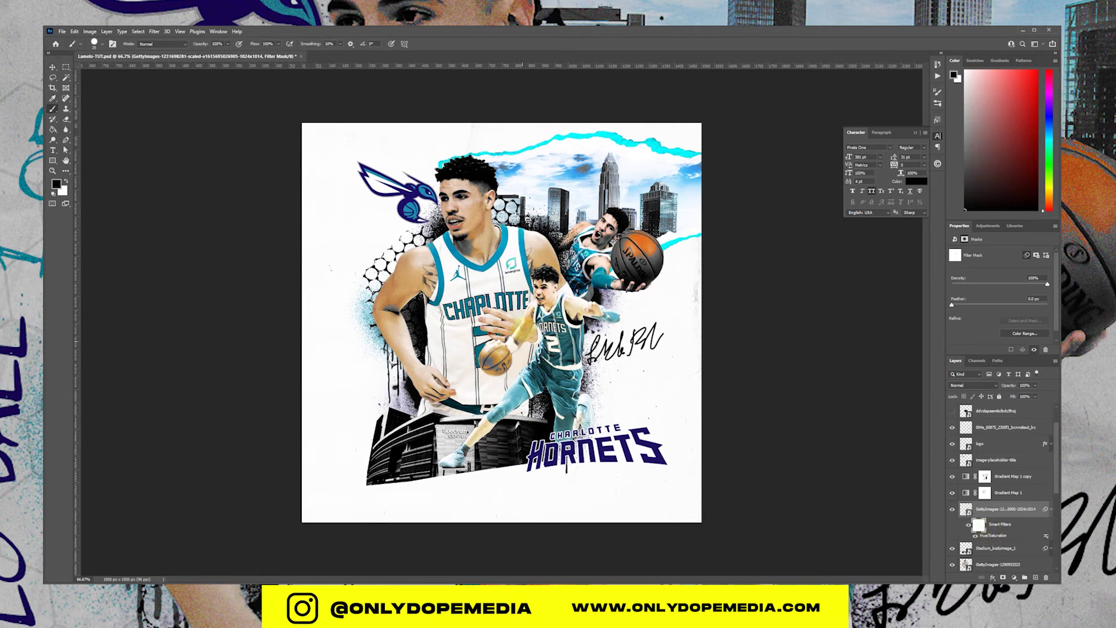
left_click_drag(523, 329, 495, 357)
key("v")
key("ctrl+s")
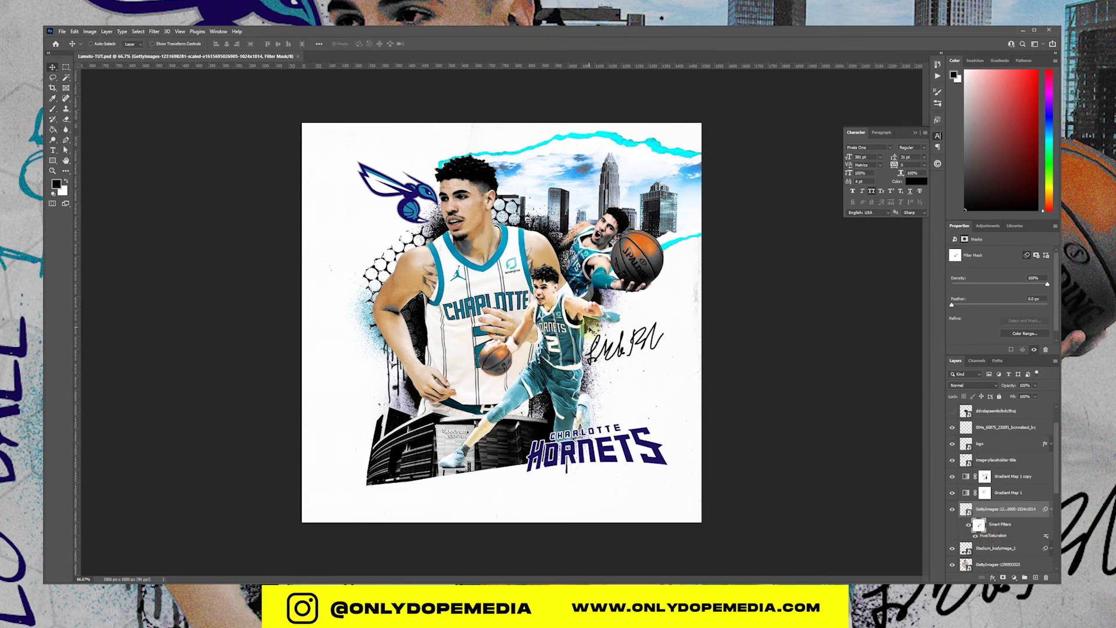
Step: Lower the opacity of the Overlay gradient map to 28%
left_click(1051, 509)
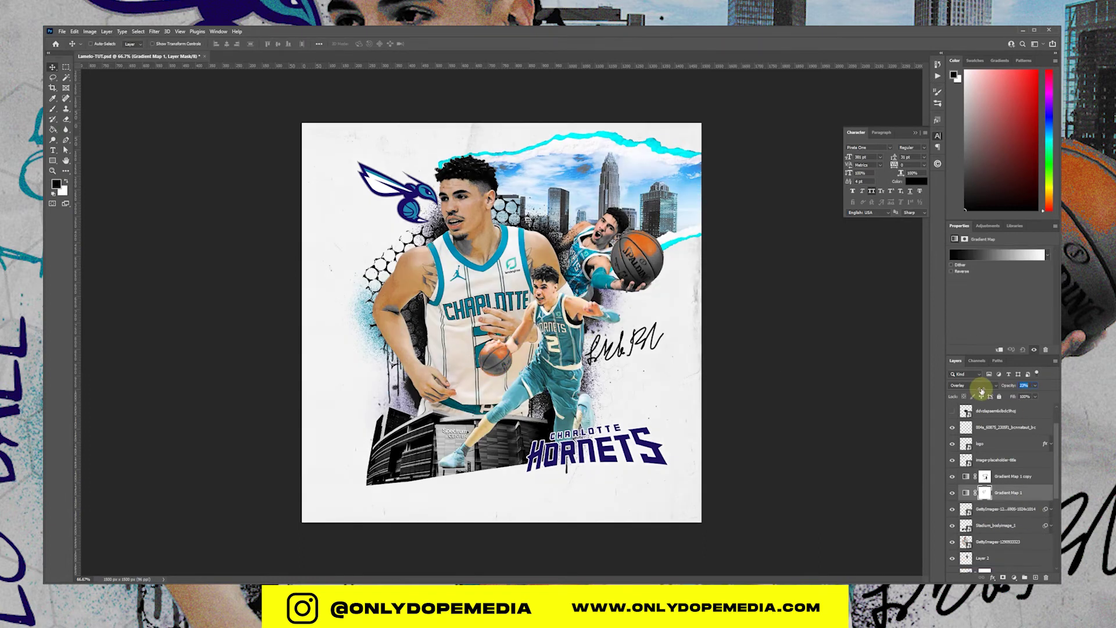
left_click_drag(982, 391, 986, 389)
Step: Duplicate the faint hexagon pattern layer and position the copy along the large player's left side on the background
scroll(1021, 487, "down", 3)
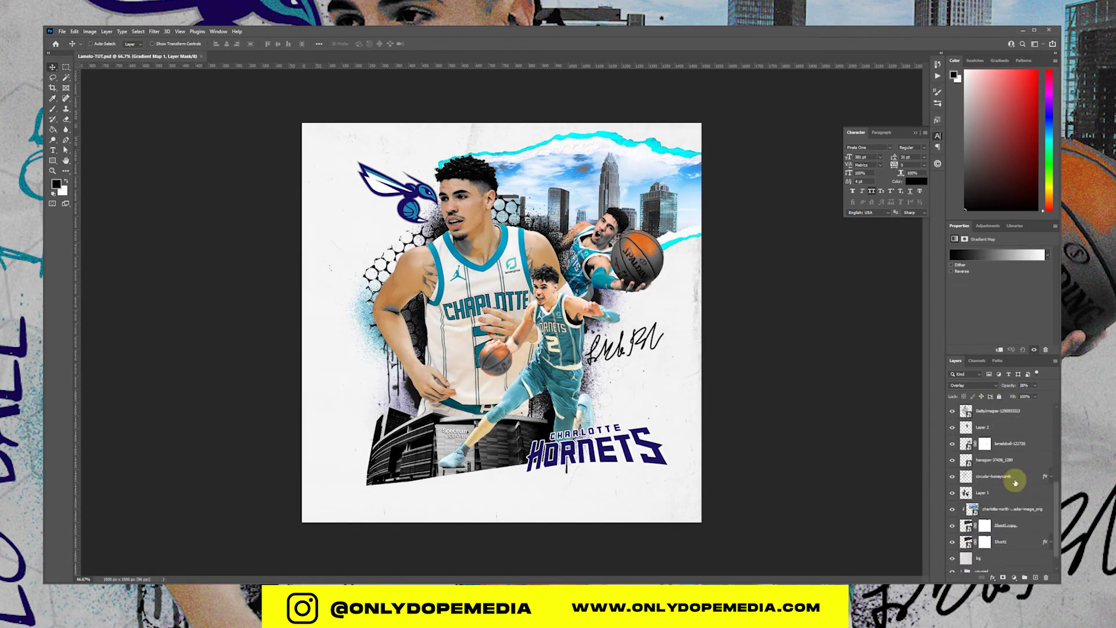
scroll(1020, 489, "up", 1)
left_click(1032, 512)
key("ctrl+j")
key("ctrl+t")
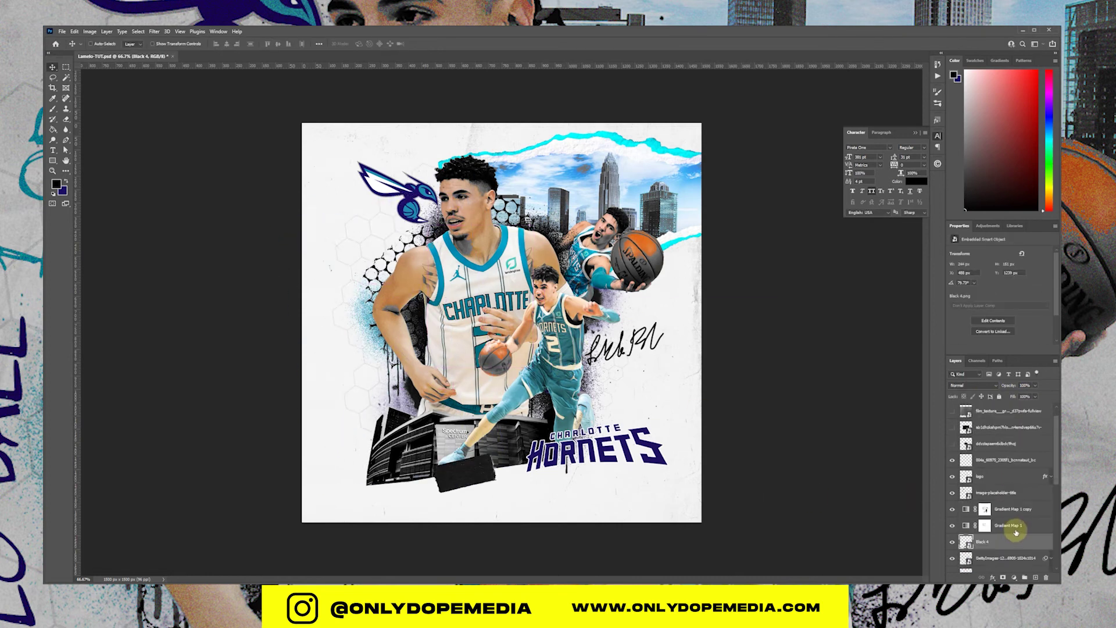
Step: Move the Black 4 torn strip beneath the dribbling player's layer, widen and tilt it, place it under his front foot, and save
scroll(1017, 532, "down", 3)
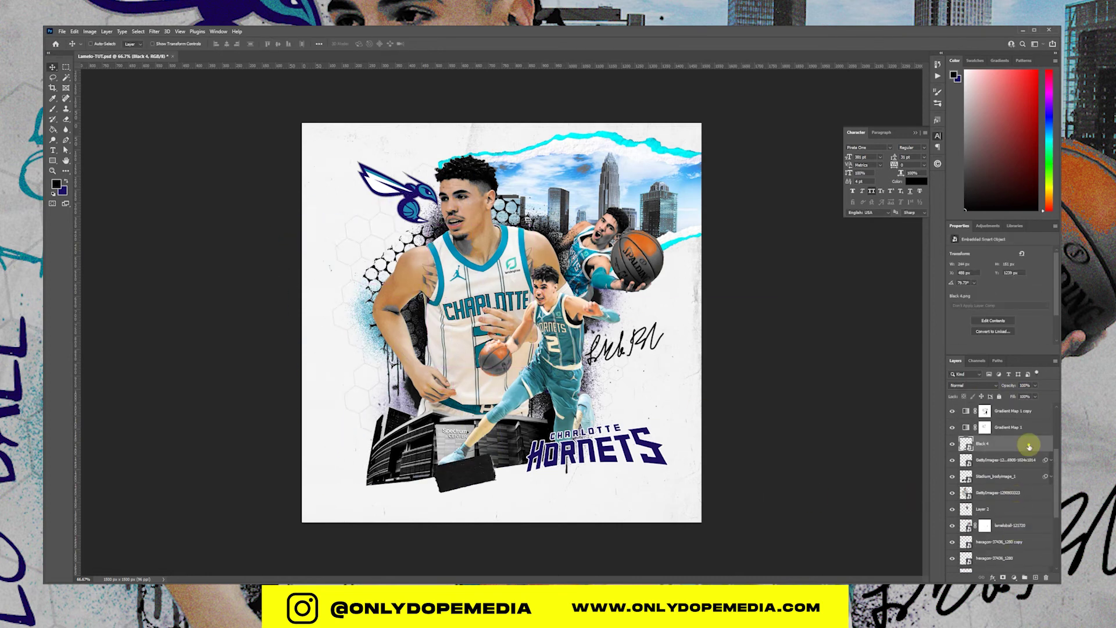
left_click_drag(1026, 444, 999, 473)
left_click_drag(457, 478, 362, 507)
key("ctrl+t")
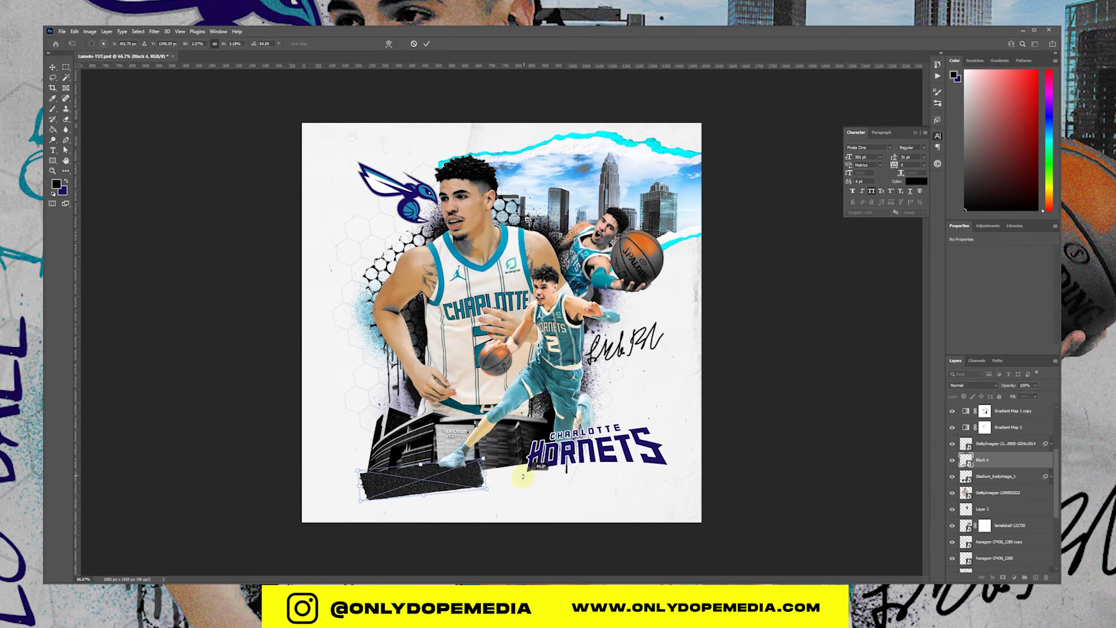
key("Return")
left_click_drag(428, 477, 483, 485)
key("ctrl+s")
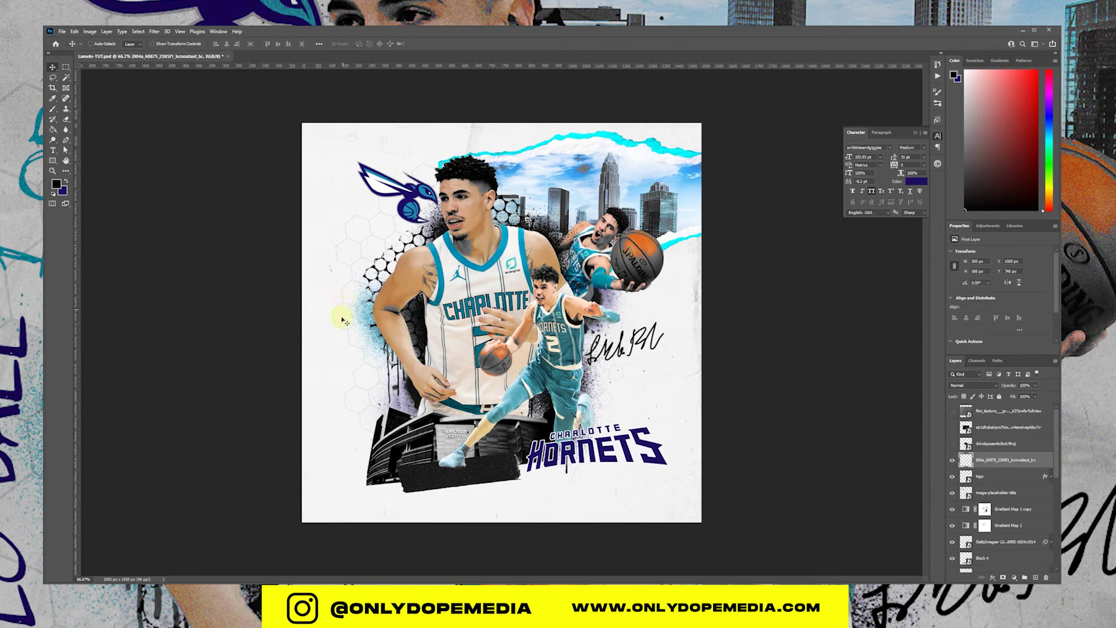
Step: Add the text "LAMELO BALL 1 OF 1" across the large player and set its size to 102 pt
key("t")
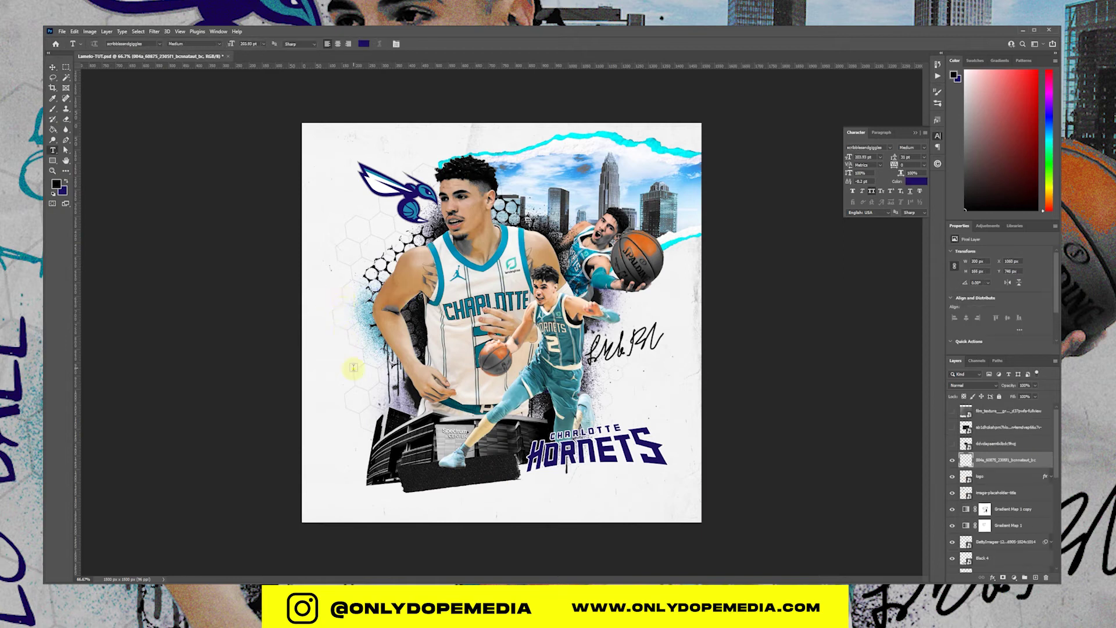
left_click(353, 368)
type("LAMELO")
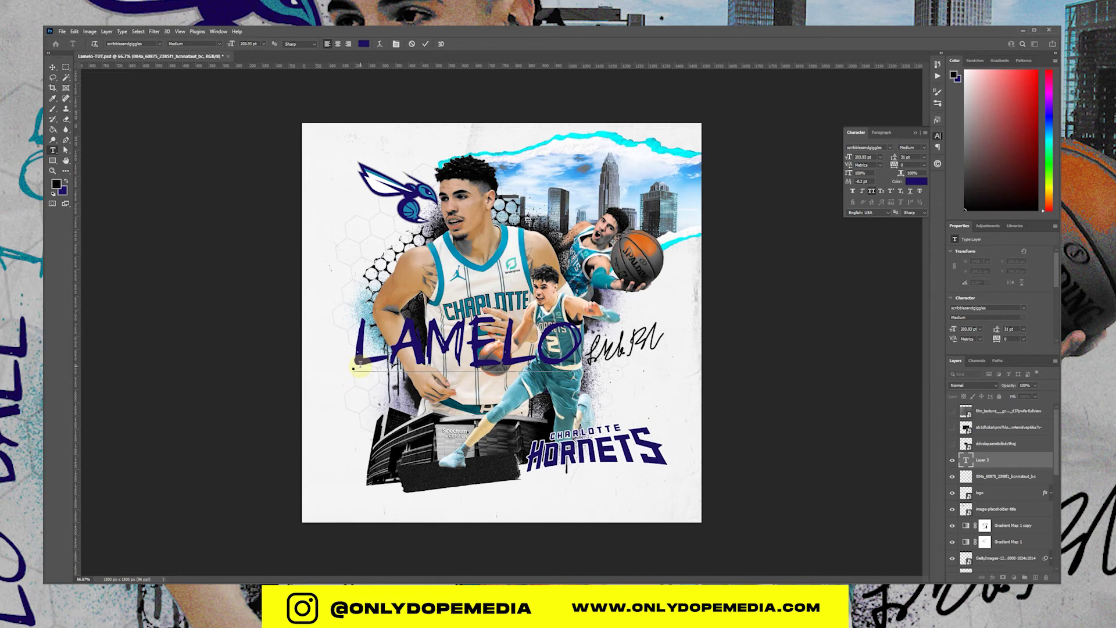
type(" BALL")
key("ctrl+a")
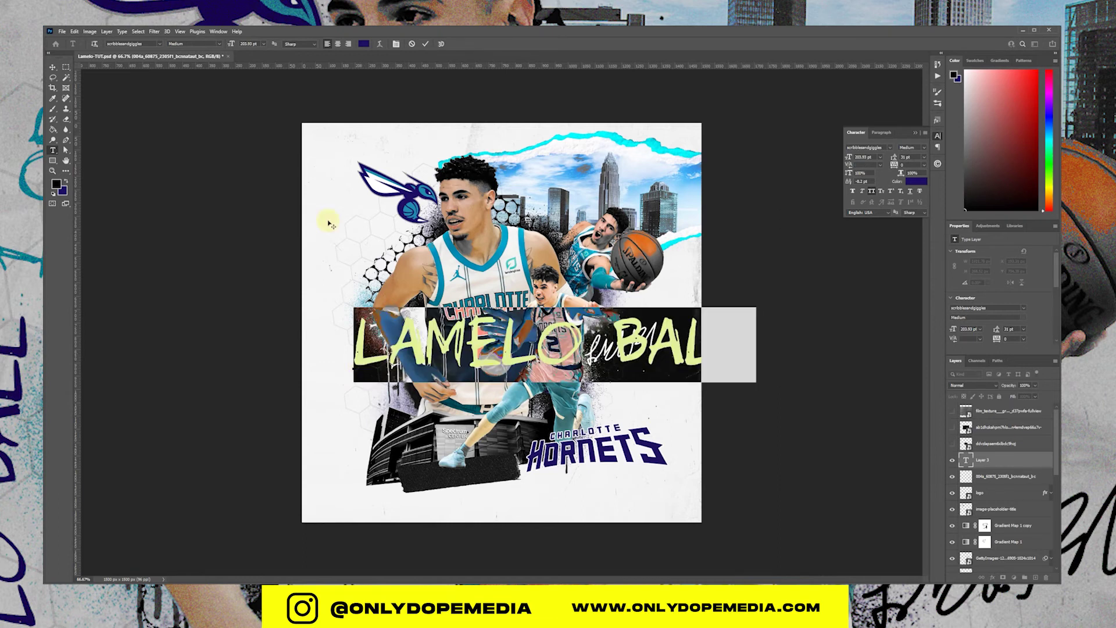
left_click_drag(231, 45, 192, 55)
left_click(553, 359)
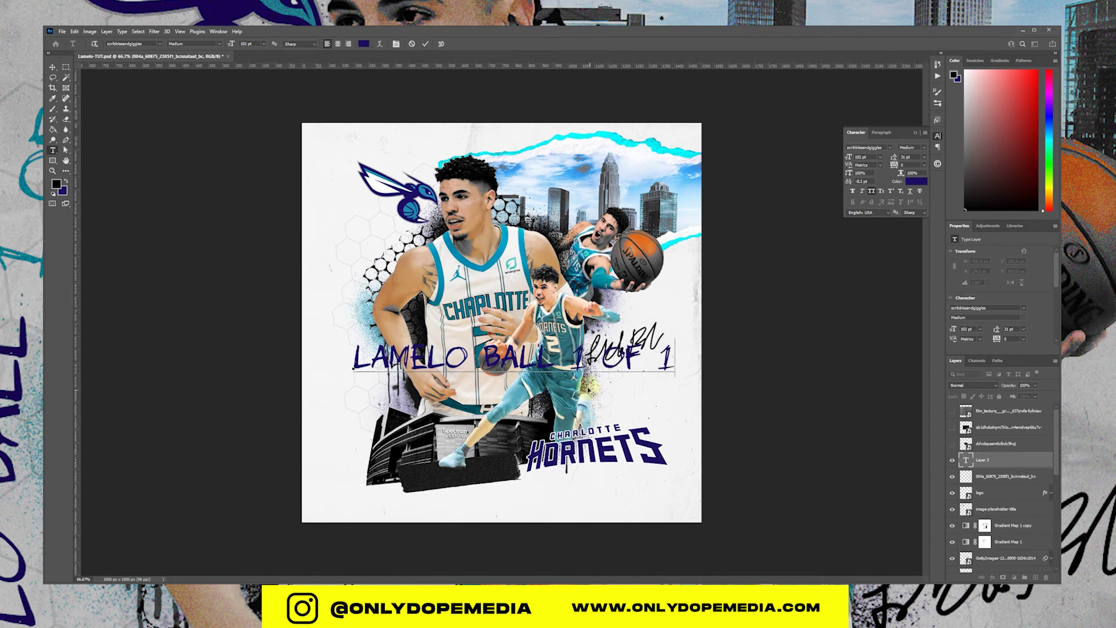
Step: Recolour the "1 OF 1" part of the text to the teal sampled from the large player's jersey trim
left_click_drag(572, 358, 674, 359)
left_click(365, 44)
left_click(462, 260)
key("Return")
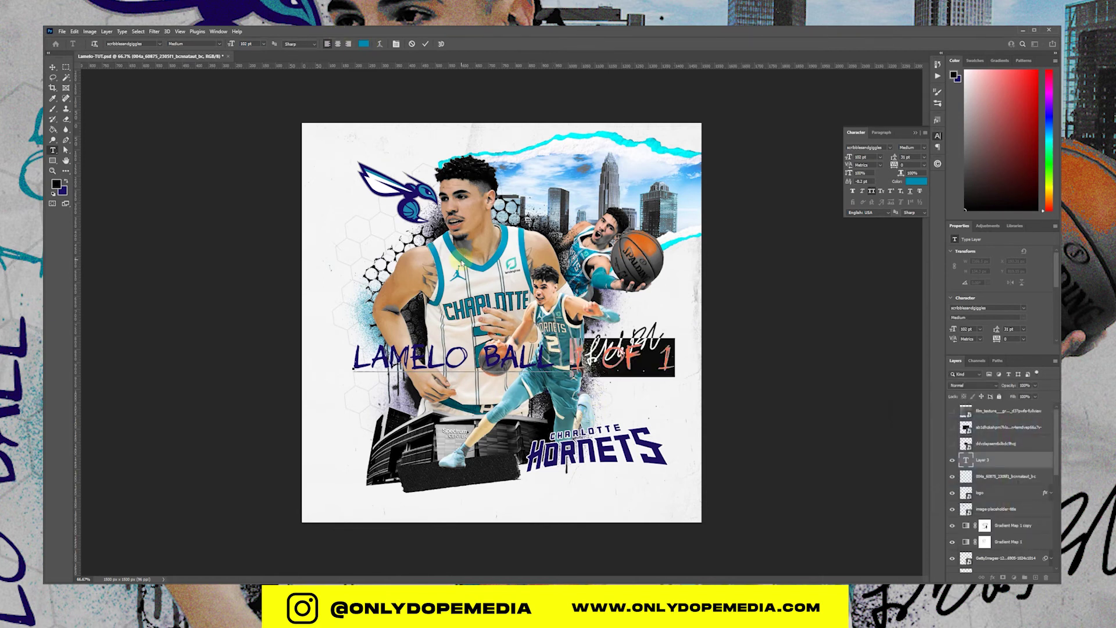
Step: Warp the whole text line with the Arch style at a horizontal bend of +31%
key("ctrl+a")
left_click(379, 44)
left_click(713, 300)
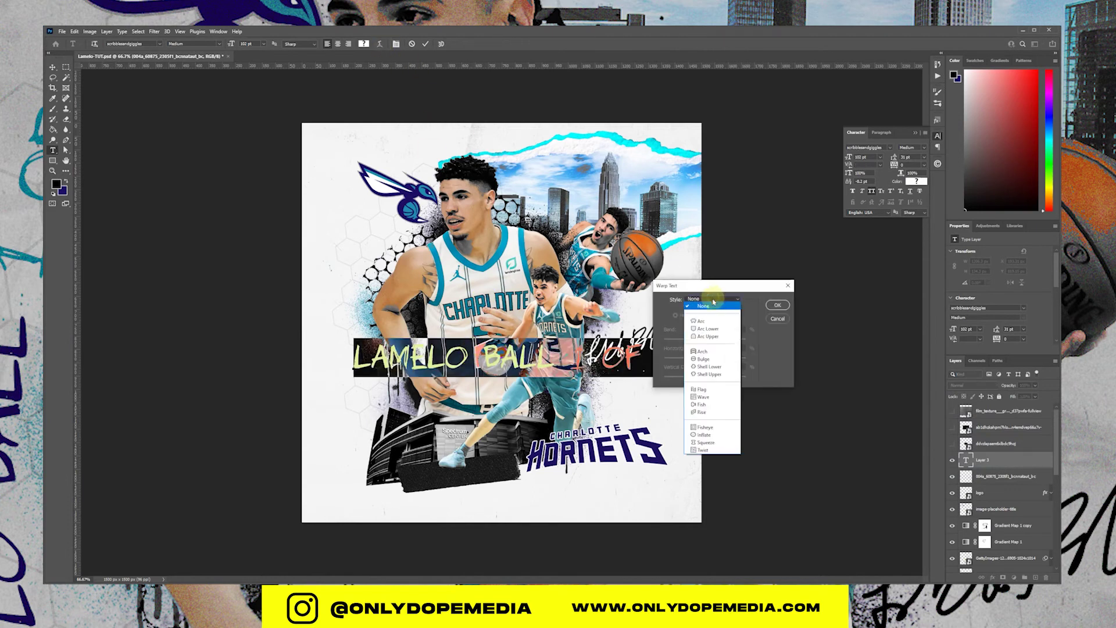
left_click(706, 351)
left_click_drag(725, 340, 712, 342)
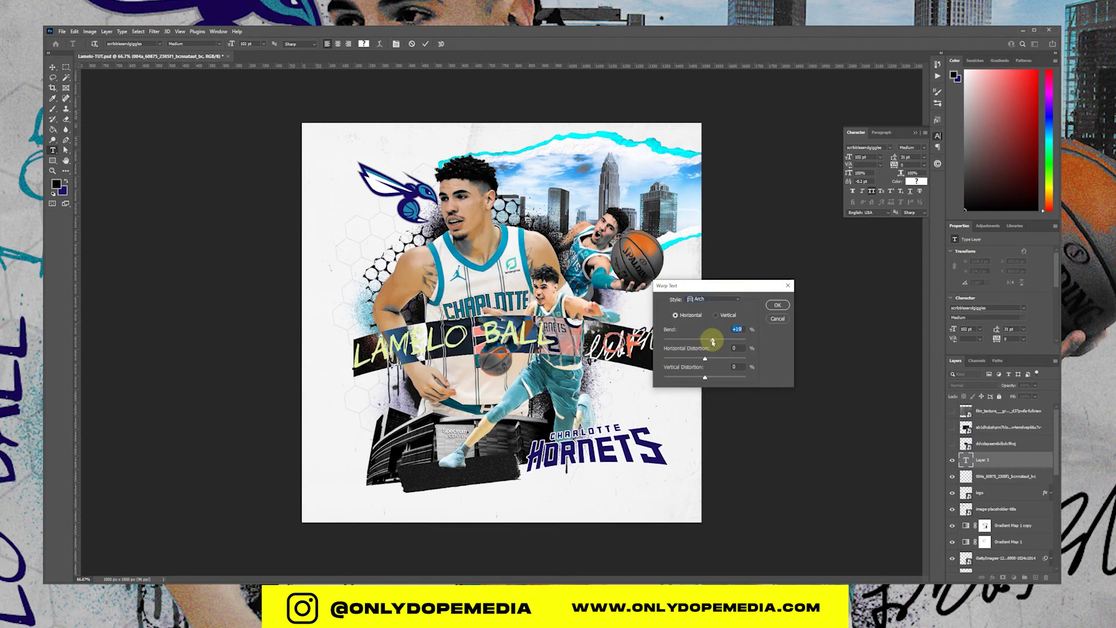
left_click_drag(599, 386, 515, 362)
left_click_drag(713, 340, 718, 340)
left_click(776, 306)
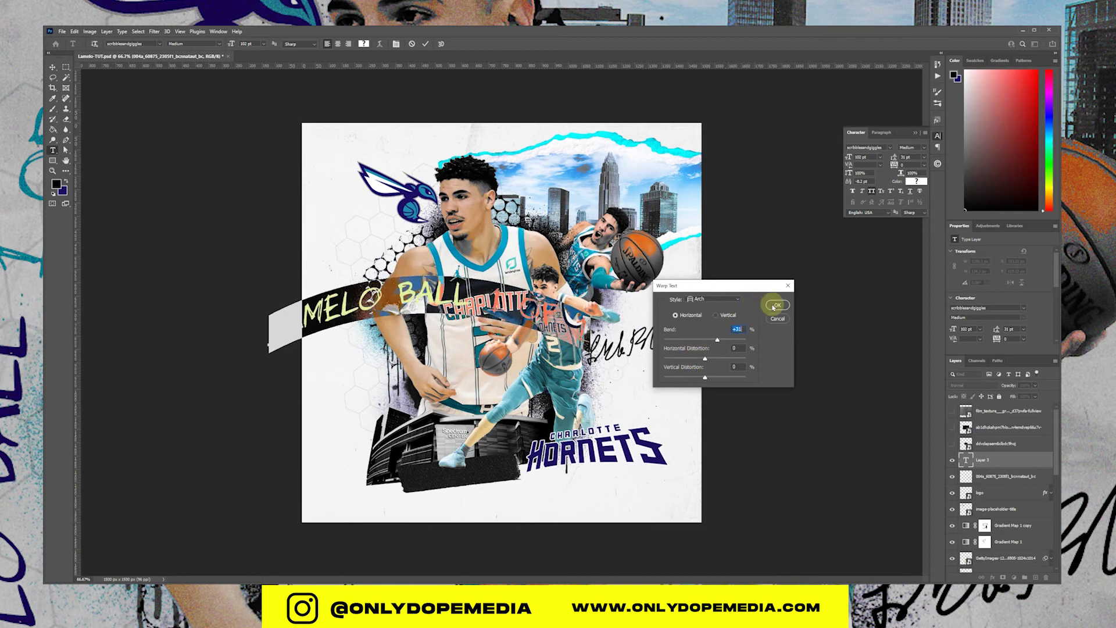
Step: Rotate the arched text to read upward, scale it down, and place it beside the large player's left side beneath the hornet logo
left_click(52, 67)
key("ctrl+t")
left_click_drag(597, 299, 436, 282)
left_click_drag(523, 300, 515, 286)
left_click_drag(431, 346, 375, 276)
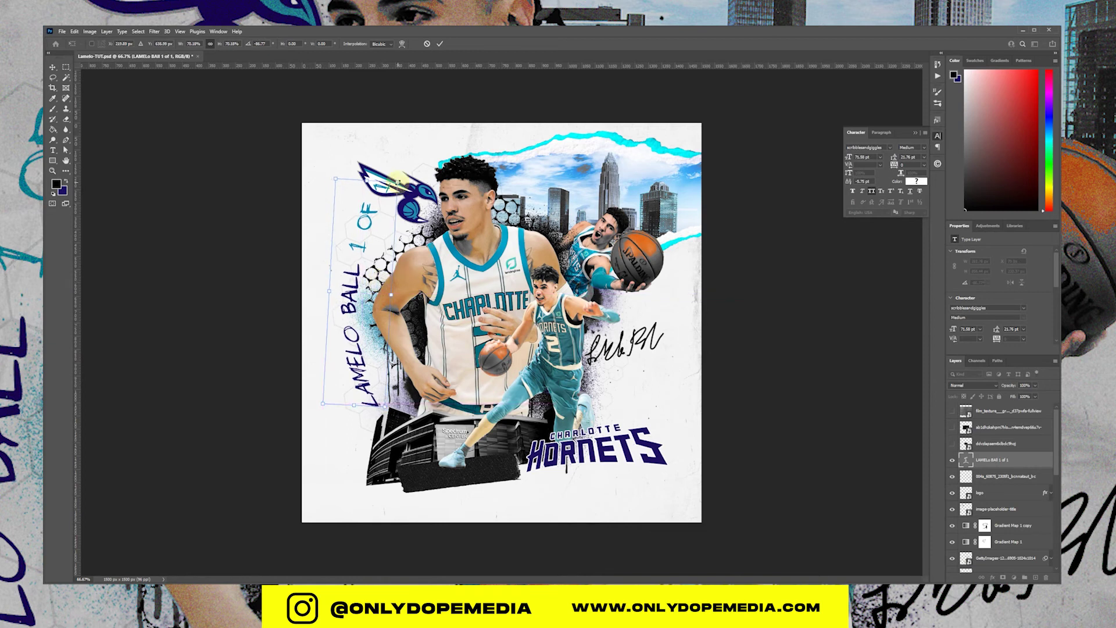
left_click_drag(399, 175, 391, 201)
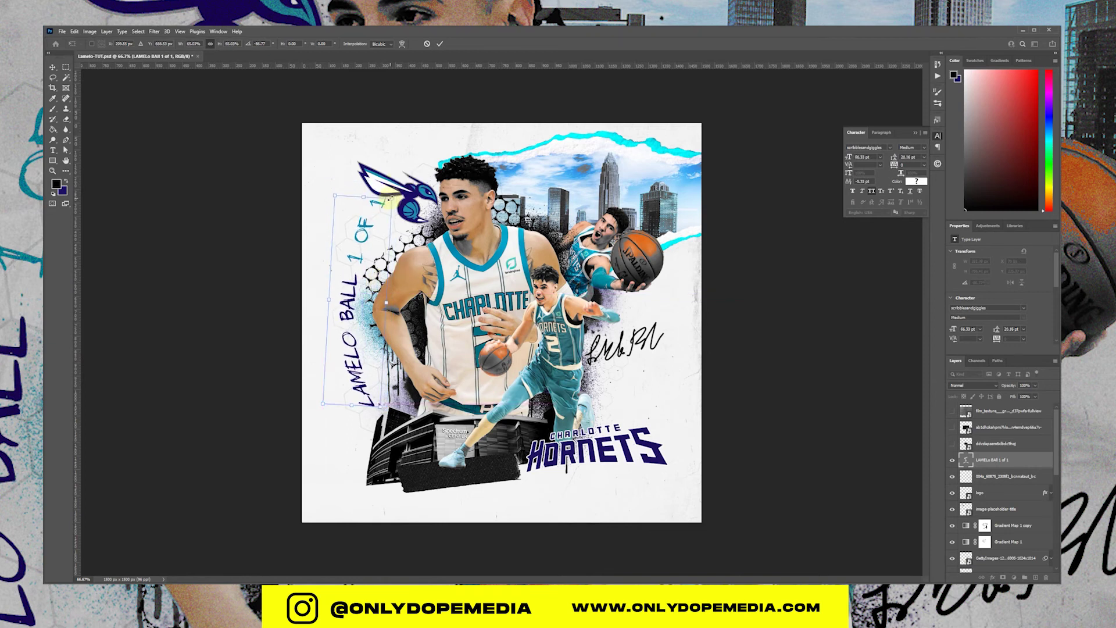
key("Return")
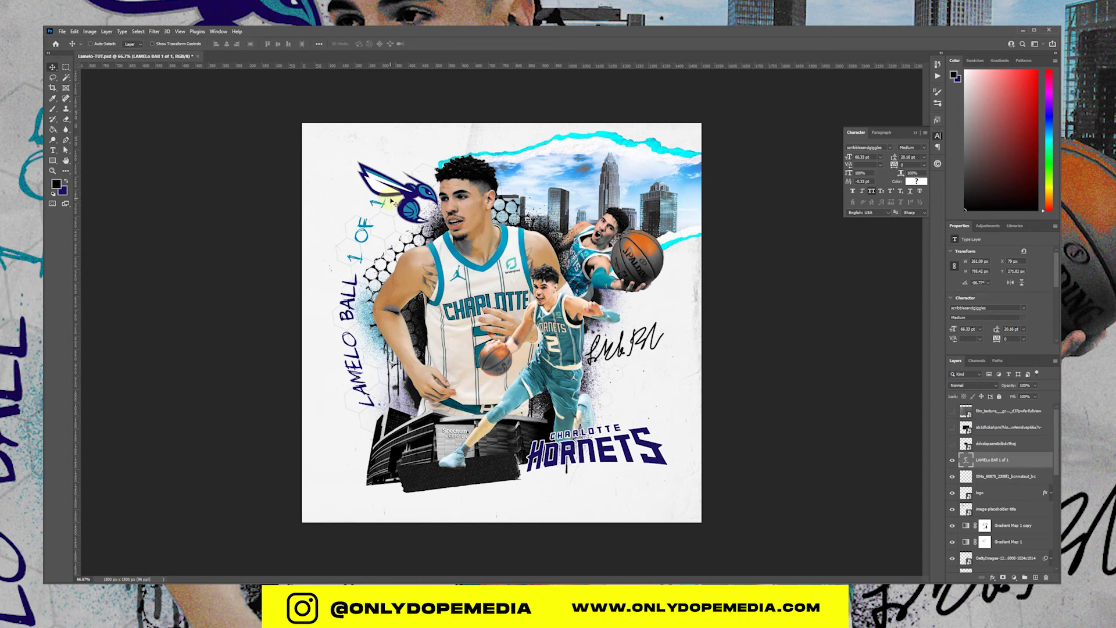
Step: Nudge the vertical text slightly downward away from the hornet logo
key("Down")
key("Down")
key("Down")
key("Down")
key("Down")
key("Down")
key("Down")
key("Down")
key("Down")
key("Down")
key("Down")
key("Down")
key("Down")
key("Down")
key("Down")
key("Down")
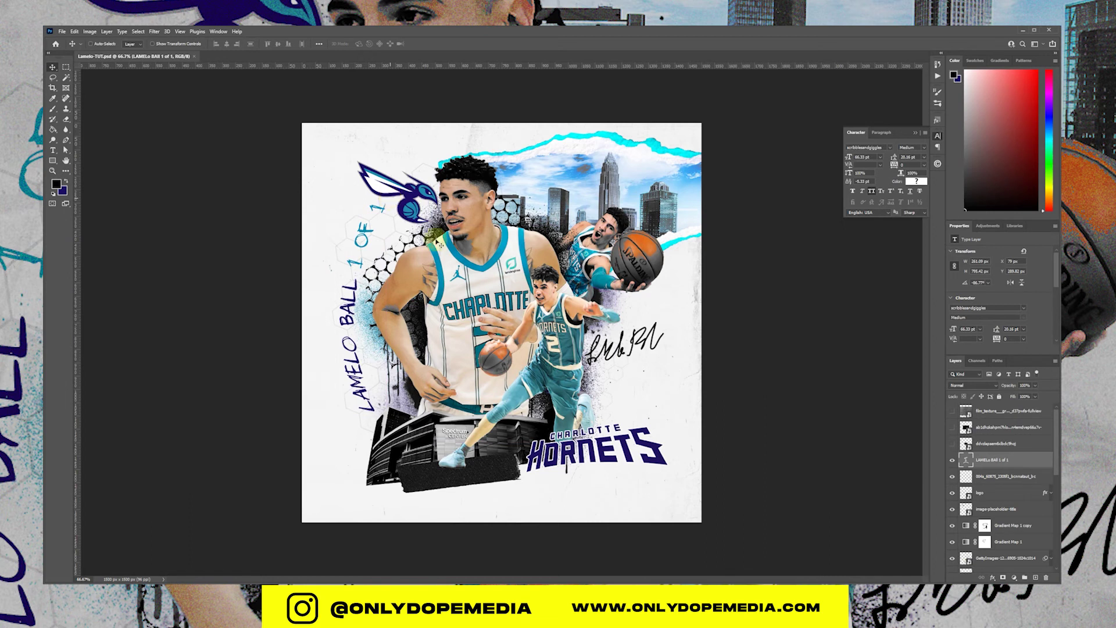
Step: Preview the hidden layer directly above the text layer, then remove it from the document
left_click(952, 443)
left_click(952, 443)
left_click(995, 444)
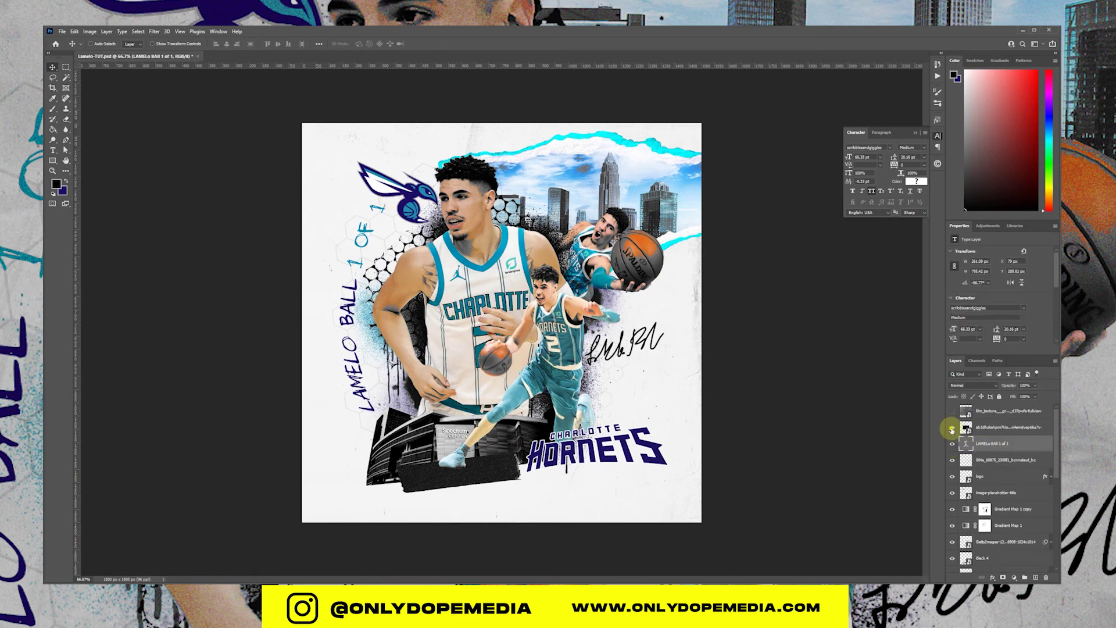
Step: Add Gaussian noise of about 7% to the grey-filled layer at the top of the layer stack
left_click(154, 32)
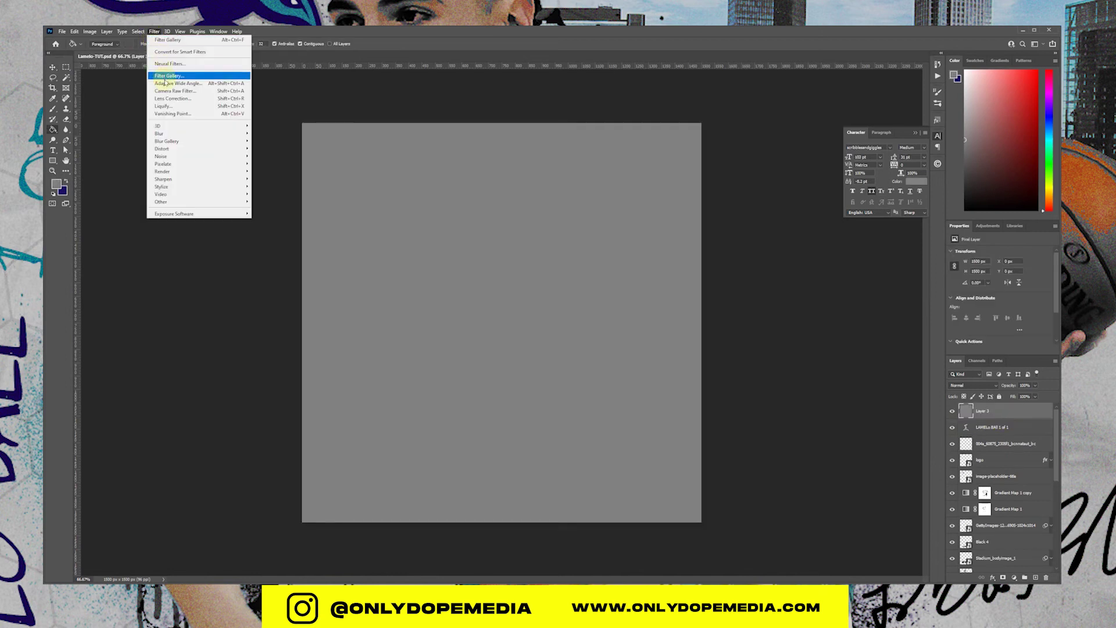
mouse_move(207, 159)
left_click(272, 156)
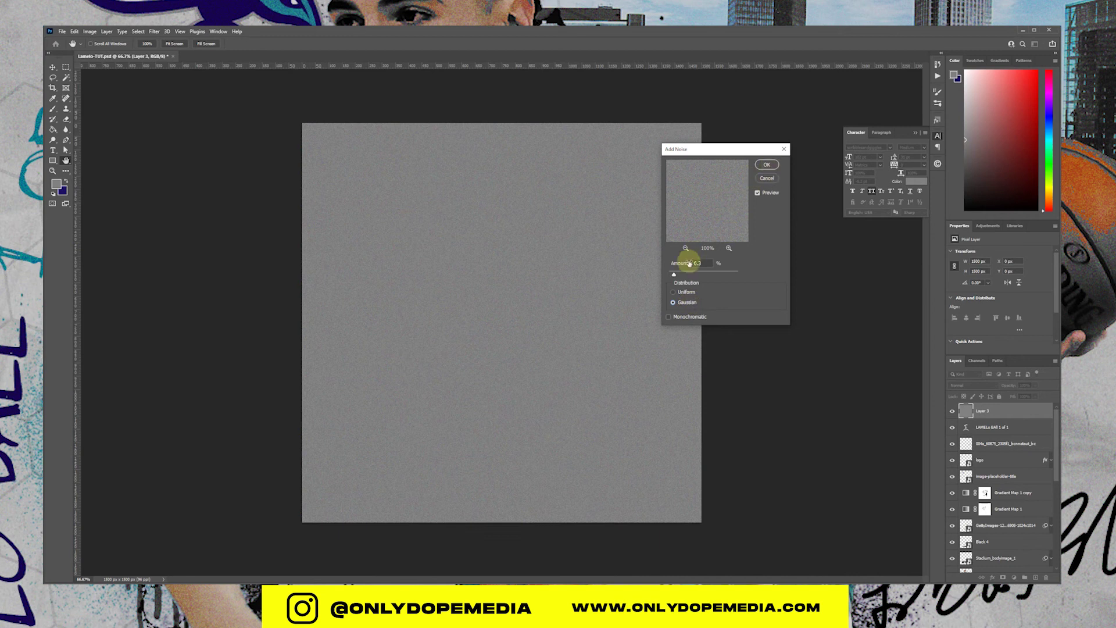
left_click_drag(702, 264, 742, 265)
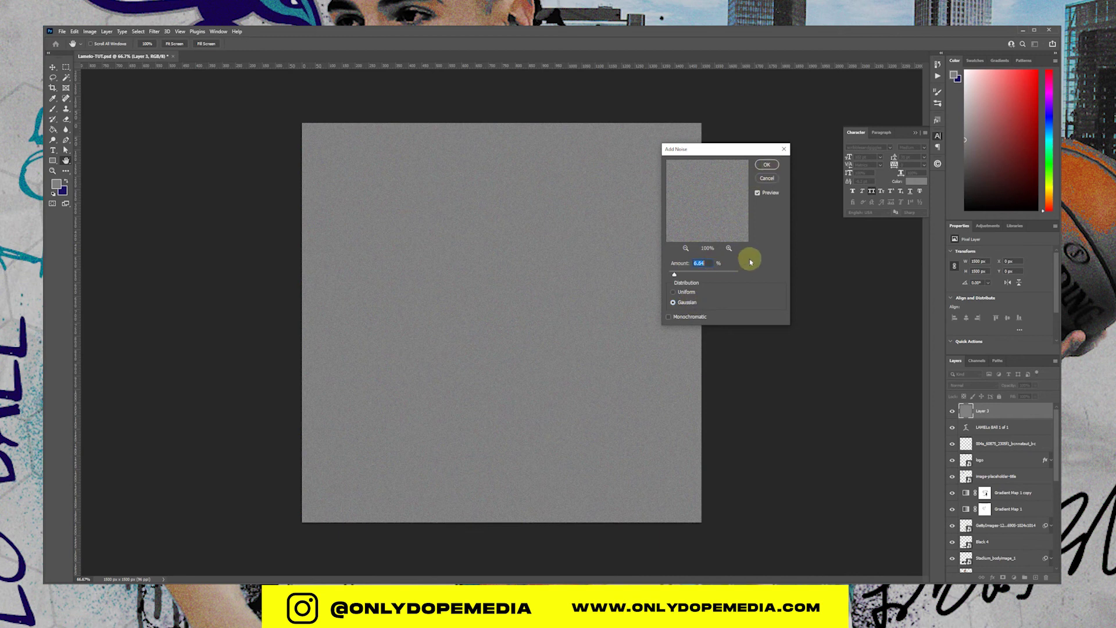
left_click(767, 164)
Step: Set the noise layer's blend mode to Overlay and the bg texture layer's opacity to 100%
left_click(973, 385)
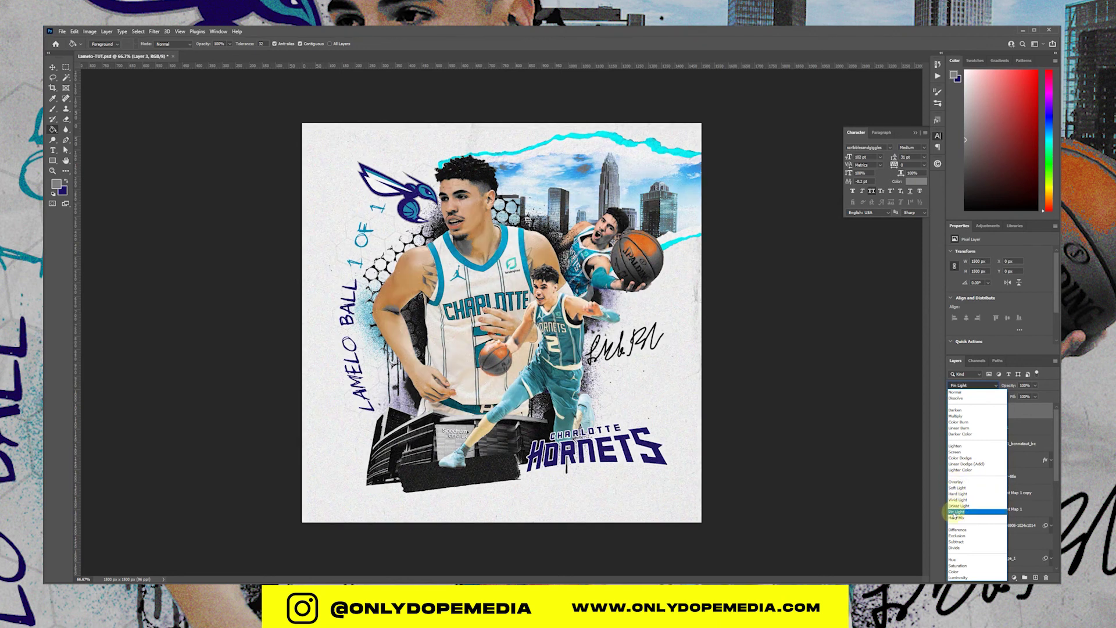
left_click(956, 482)
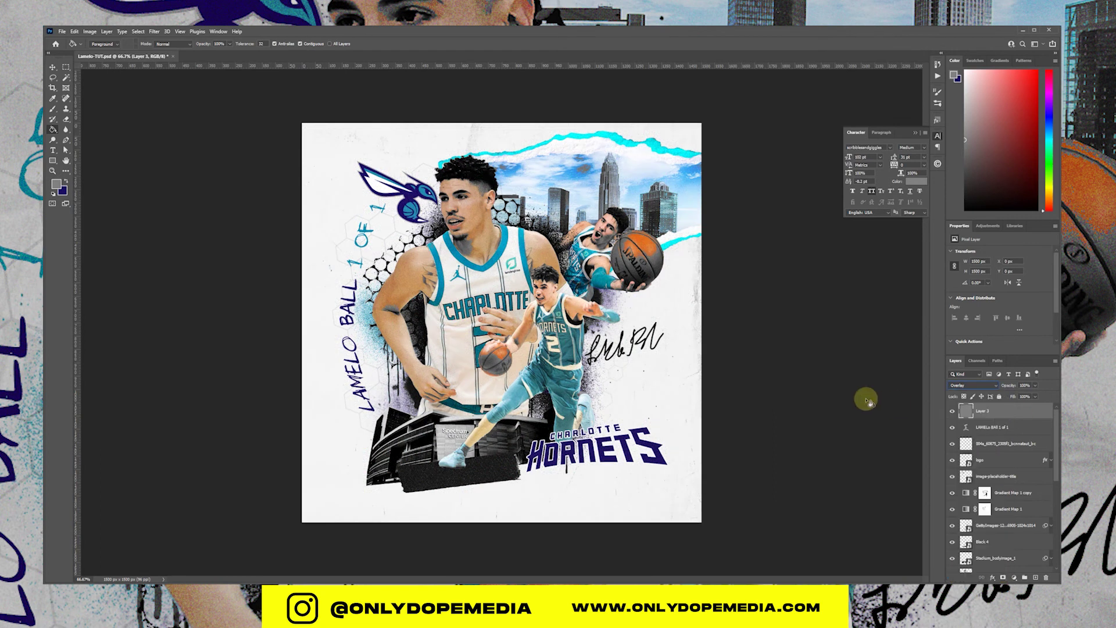
key("v")
left_click_drag(1007, 385, 1032, 385)
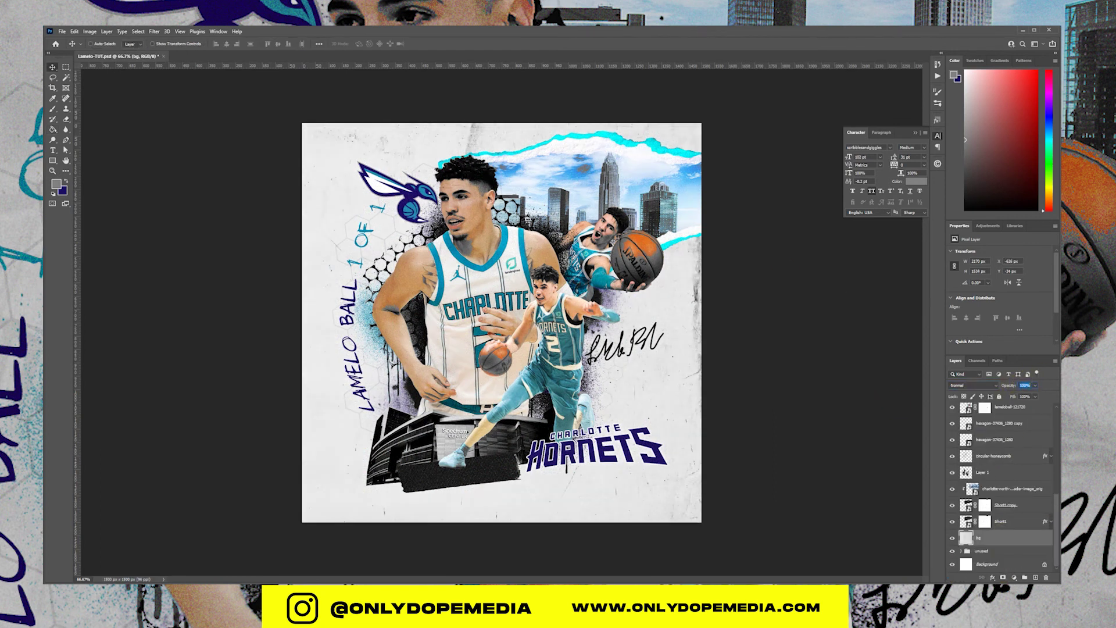
Step: Take the smiling-player cut-out out of the unused group, reposition it on the poster, and scale it down
left_click(961, 551)
left_click_drag(999, 532, 985, 501)
left_click_drag(495, 314, 542, 341)
key("ctrl+t")
left_click_drag(611, 129, 580, 167)
key("Return")
Step: Hide the large player, raise the smiling-player cut-out in the layer stack, and try it in his place
scroll(997, 443, "up", 3)
left_click(952, 456)
left_click_drag(996, 553, 996, 466)
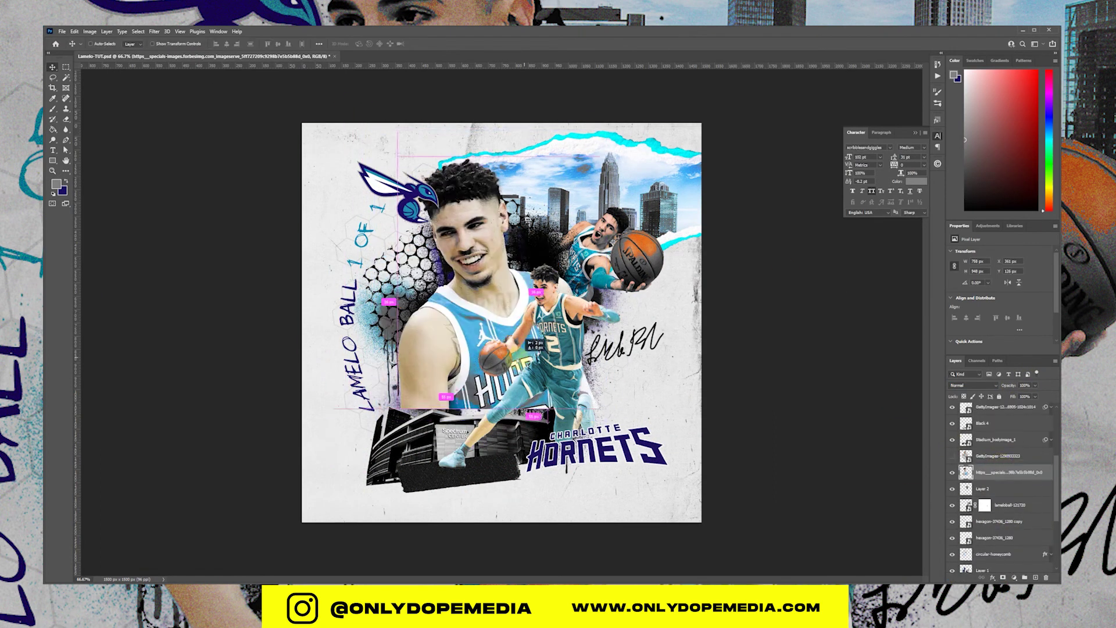
left_click_drag(479, 357, 486, 357)
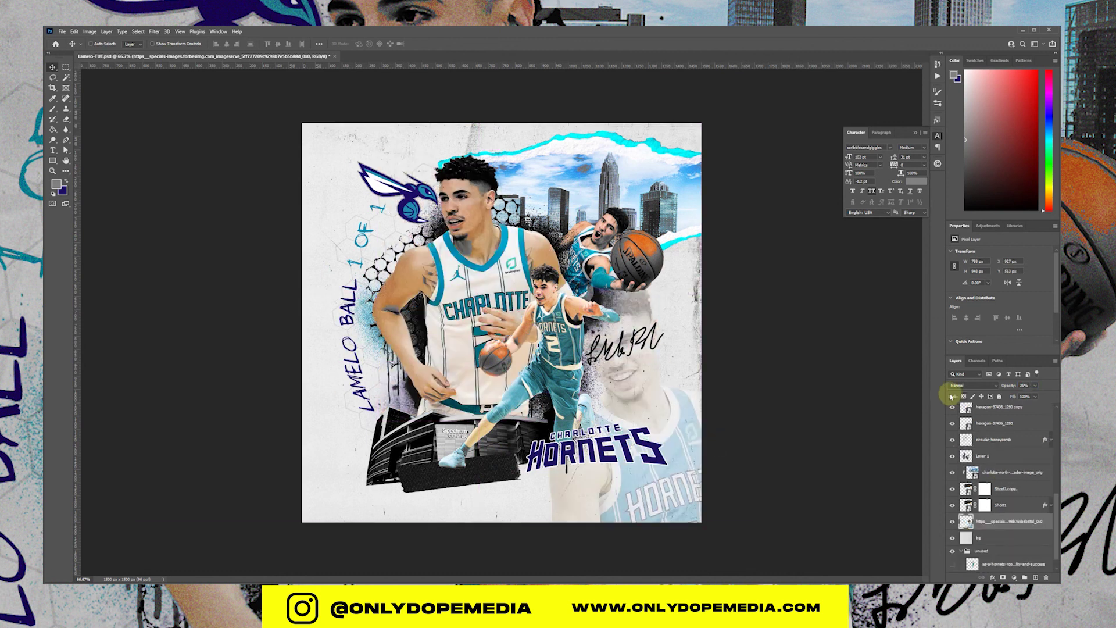
Step: Convert the faded smiling-player cut-out to black and white
left_click(89, 31)
mouse_move(122, 52)
left_click(198, 110)
key("Return")
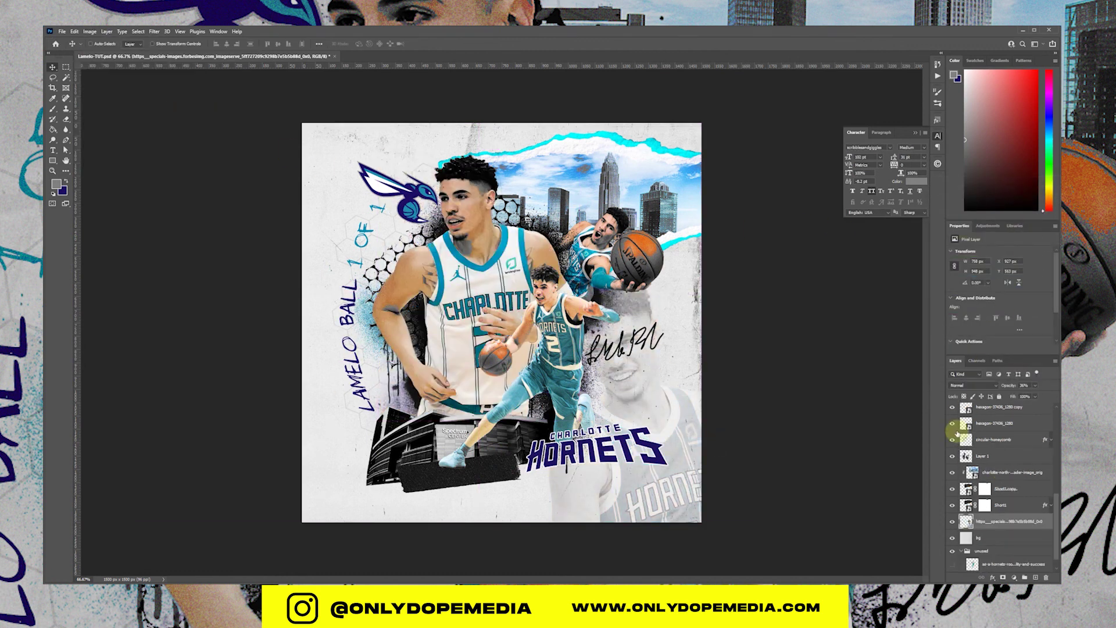
Step: Enlarge the faded cut-out to about 1210 px wide and place it at the poster's right edge behind the signature
left_click_drag(630, 389, 387, 259)
key("ctrl+t")
left_click_drag(522, 301, 471, 331)
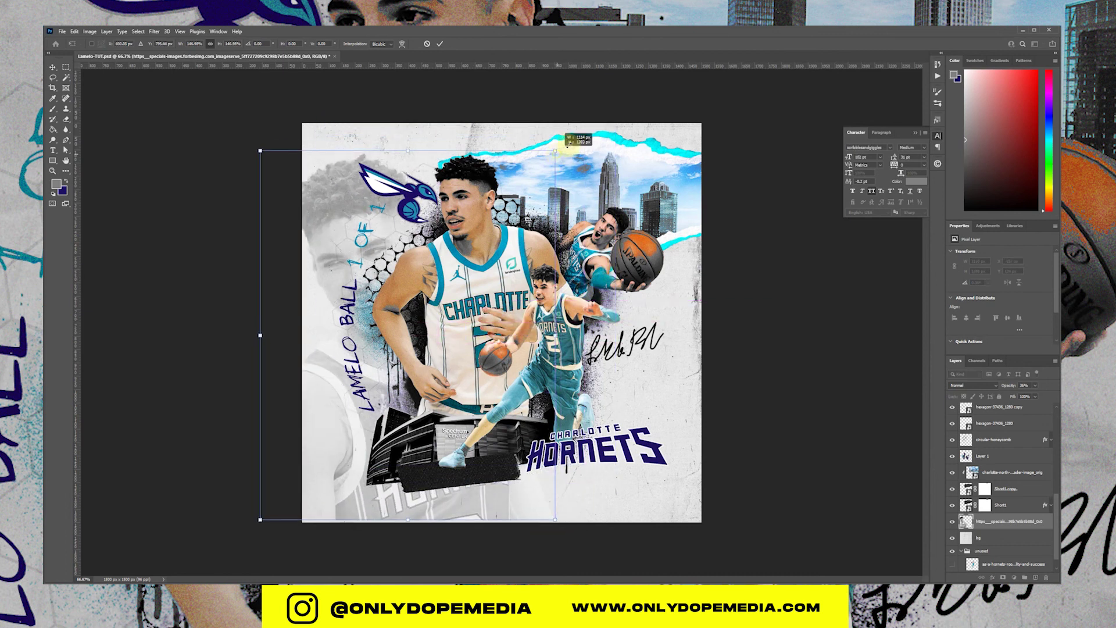
left_click_drag(568, 144, 584, 121)
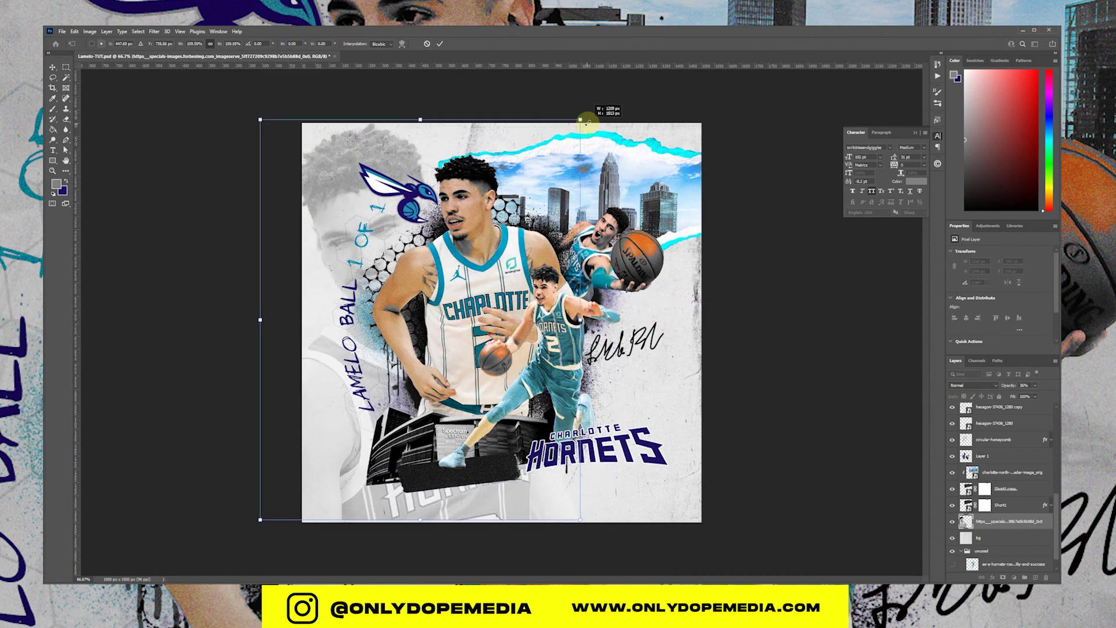
key("Return")
left_click_drag(396, 170, 676, 270)
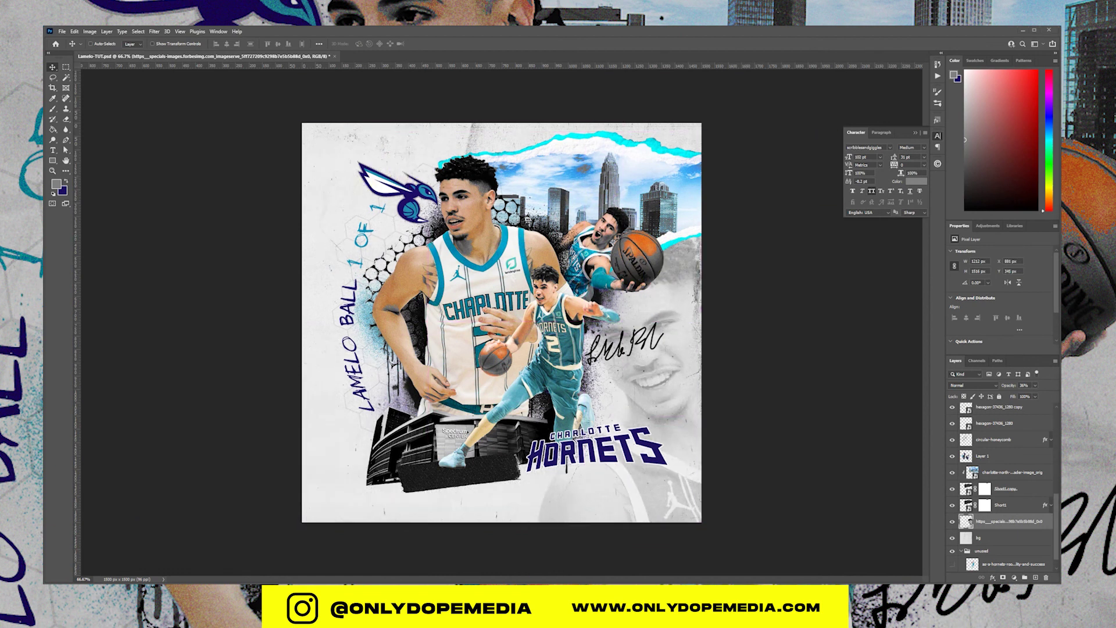
Step: Enlarge the on-court photo over the poster's left side, desaturate it, and lower its opacity to 17%
left_click_drag(277, 180, 250, 123)
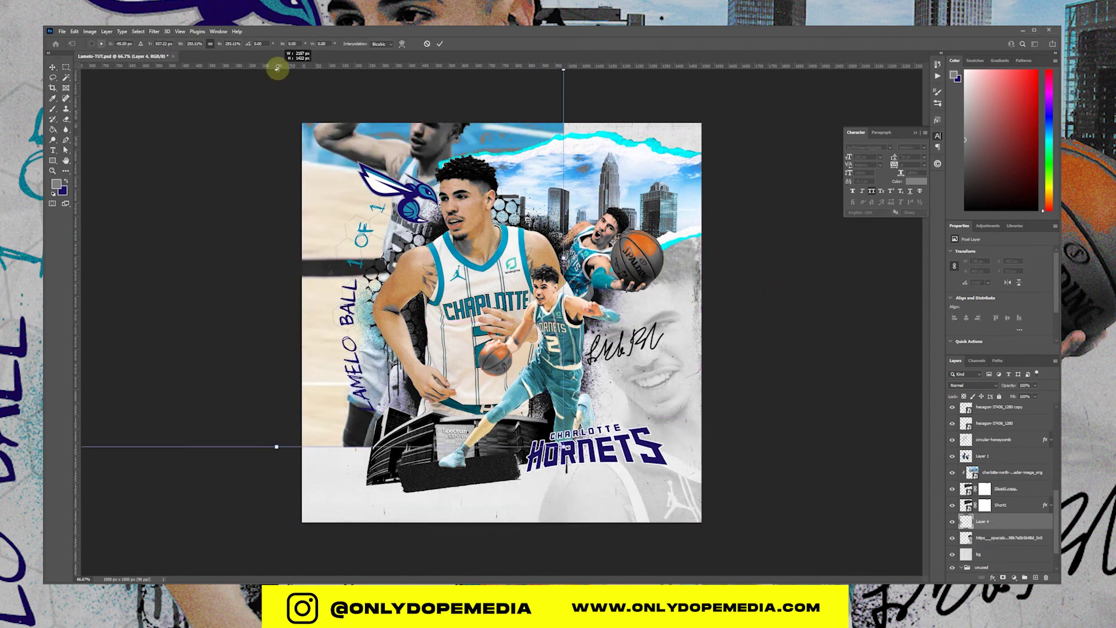
key("Return")
key("ctrl+shift+u")
key("3")
key("3")
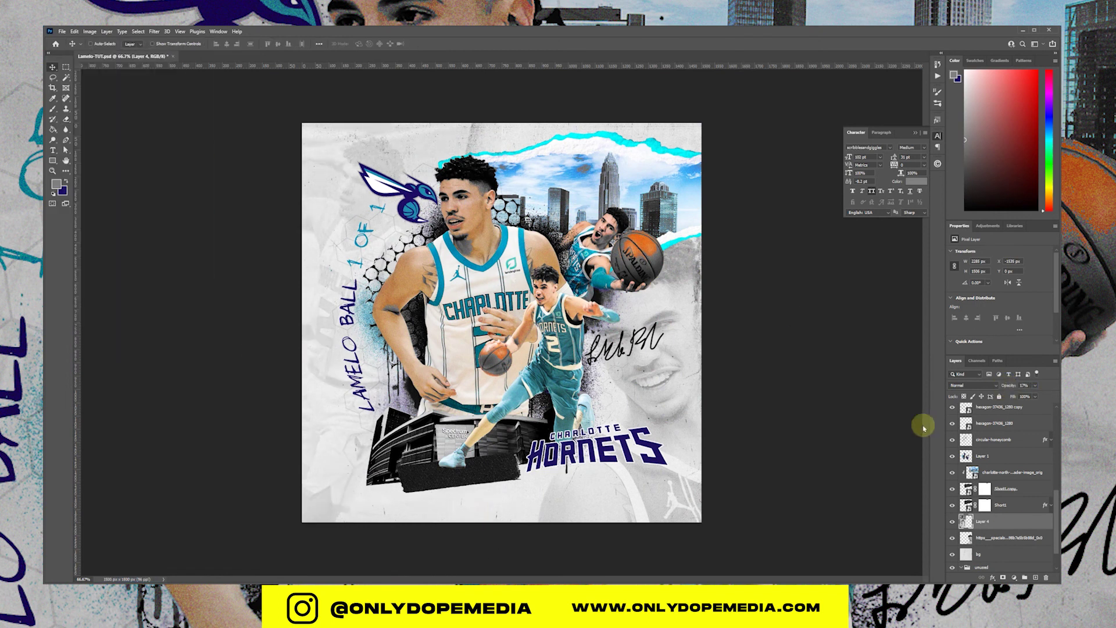
left_click(977, 439)
left_click(951, 425)
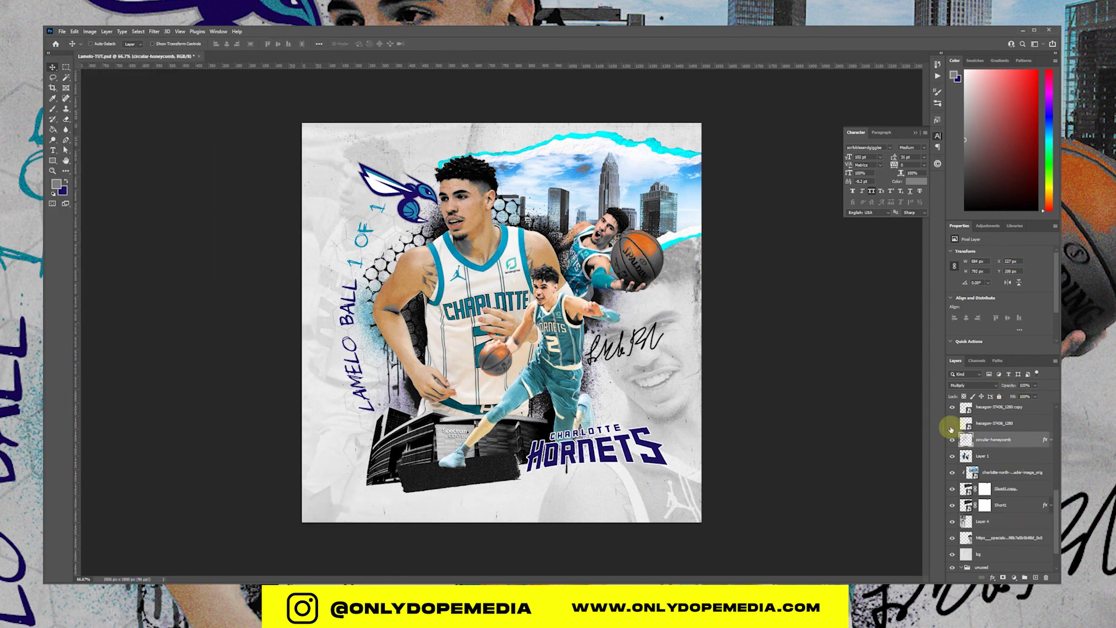
left_click(994, 407)
left_click(972, 385)
left_click(938, 424)
Step: Lower the smiling-player cut-out's opacity to 23%, enlarge and reposition it at the poster's lower-right corner, and save the document
scroll(960, 436, "up", 3)
left_click(1008, 504)
key("2")
key("1")
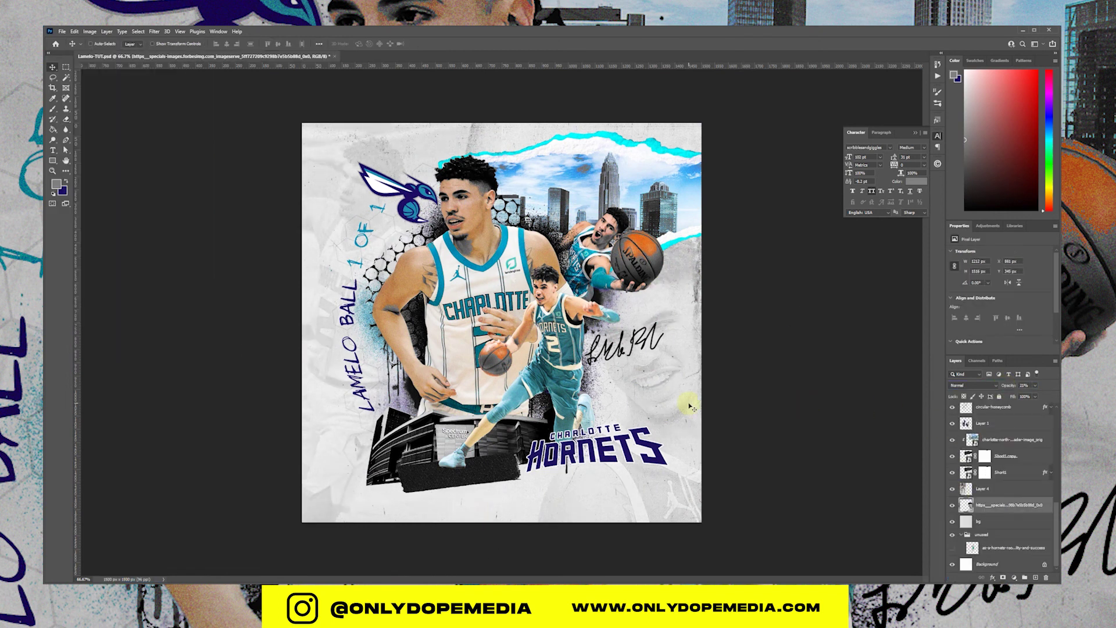
left_click_drag(690, 404, 710, 462)
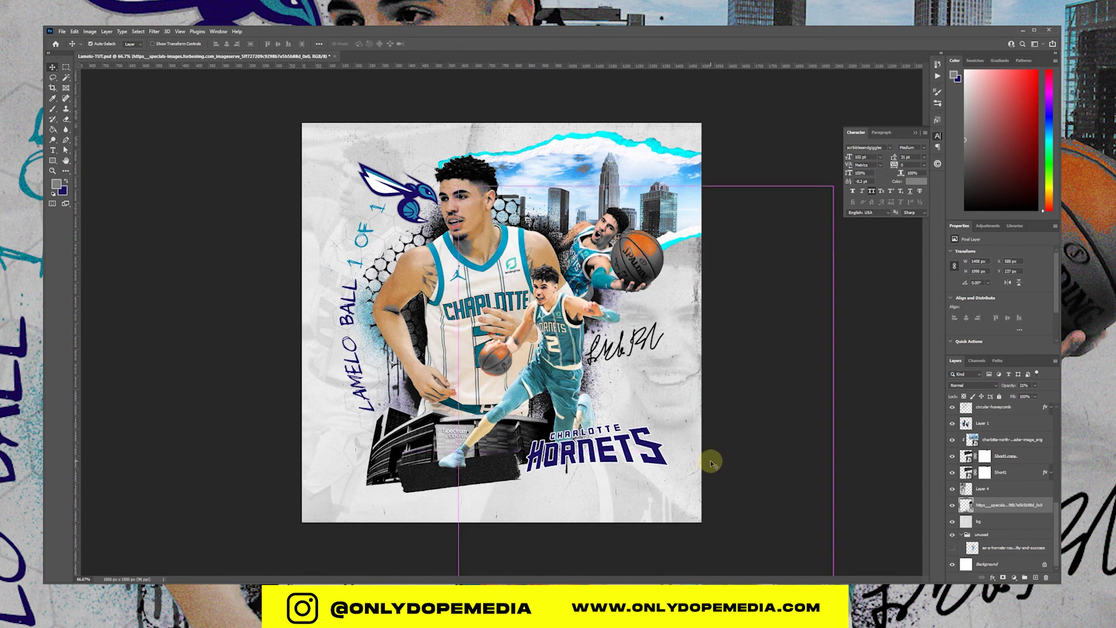
key("ctrl+s")
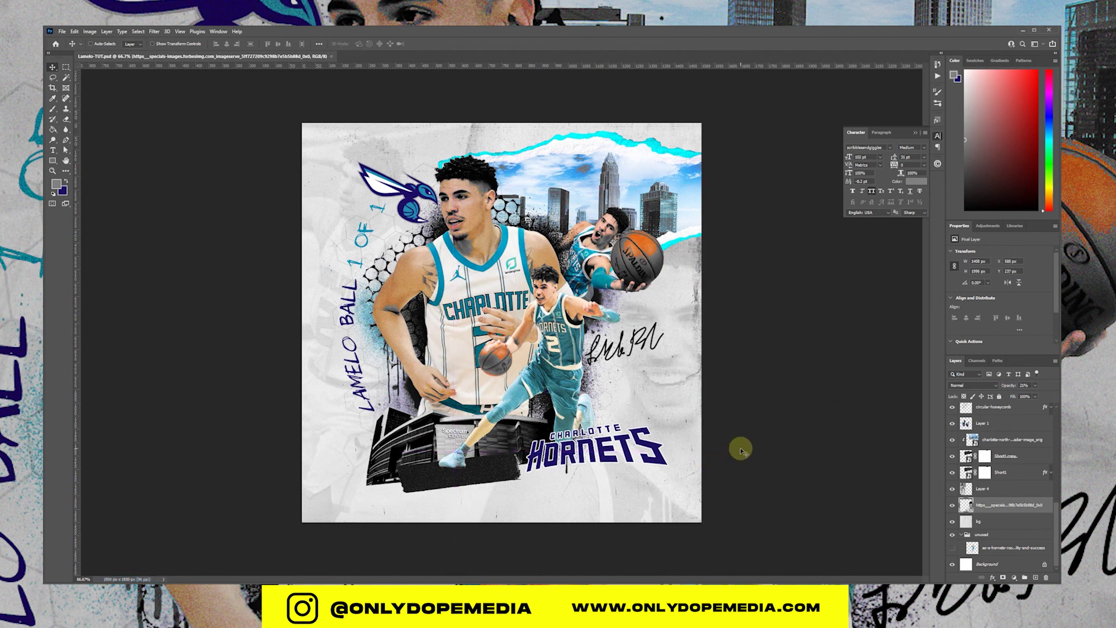